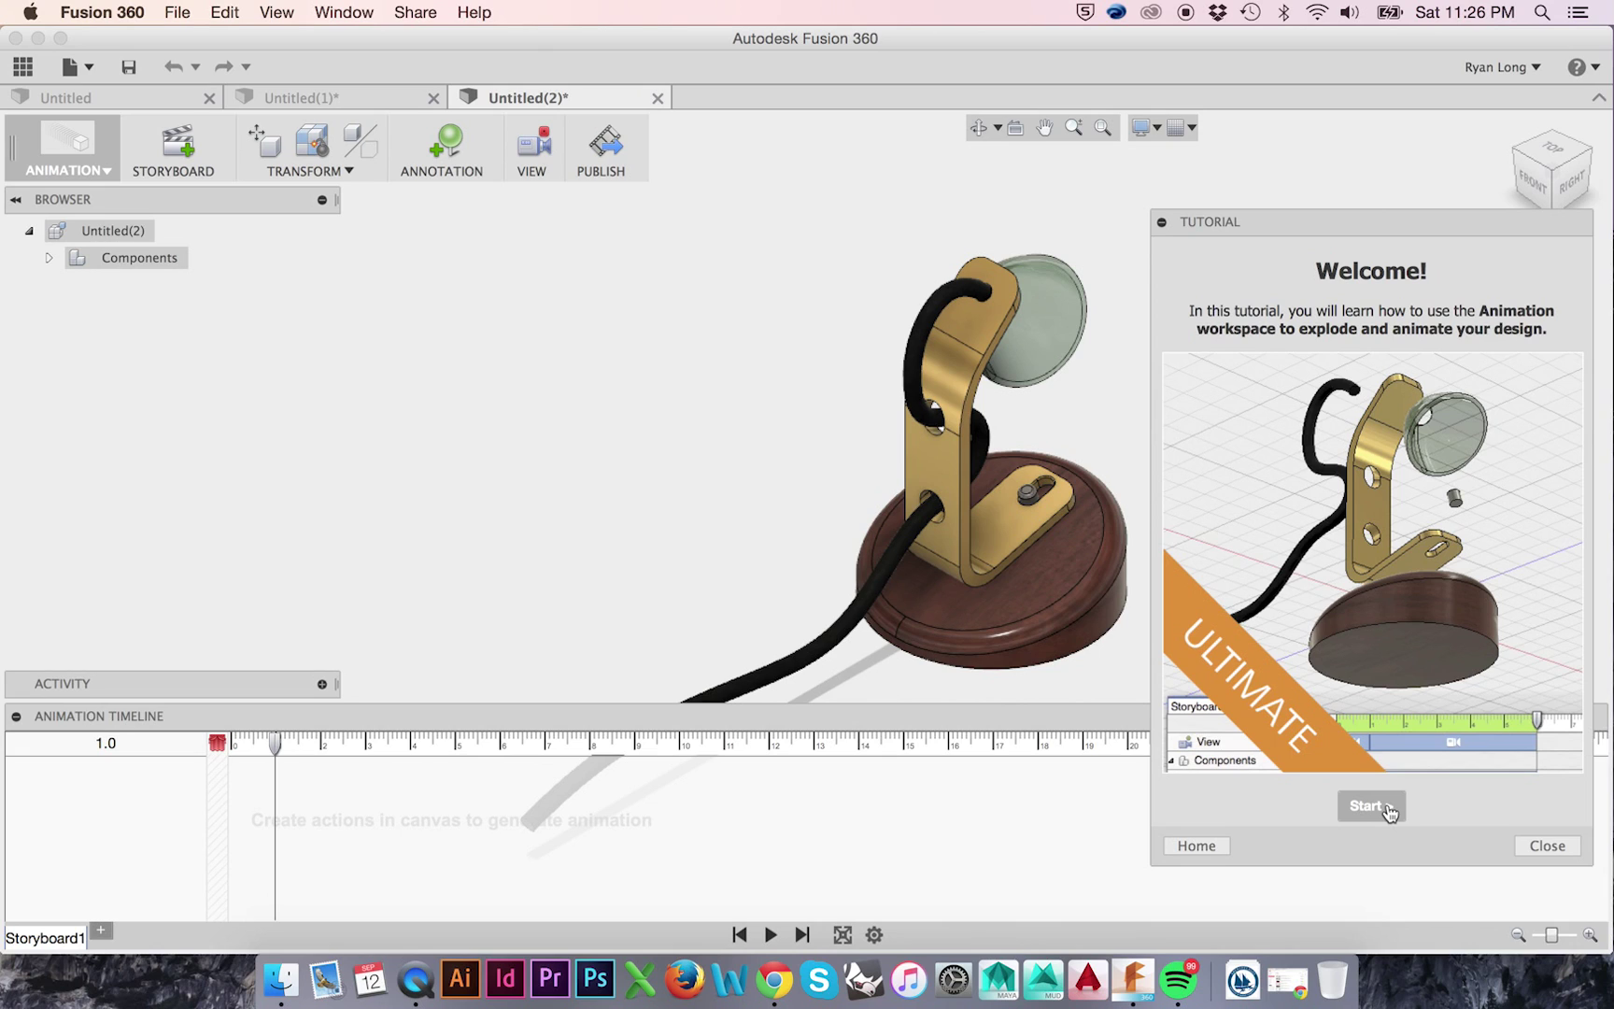
Start the animation tutorial and choose the Animation workspace
{"action": "left_click", "coordinate": [1389, 812]}
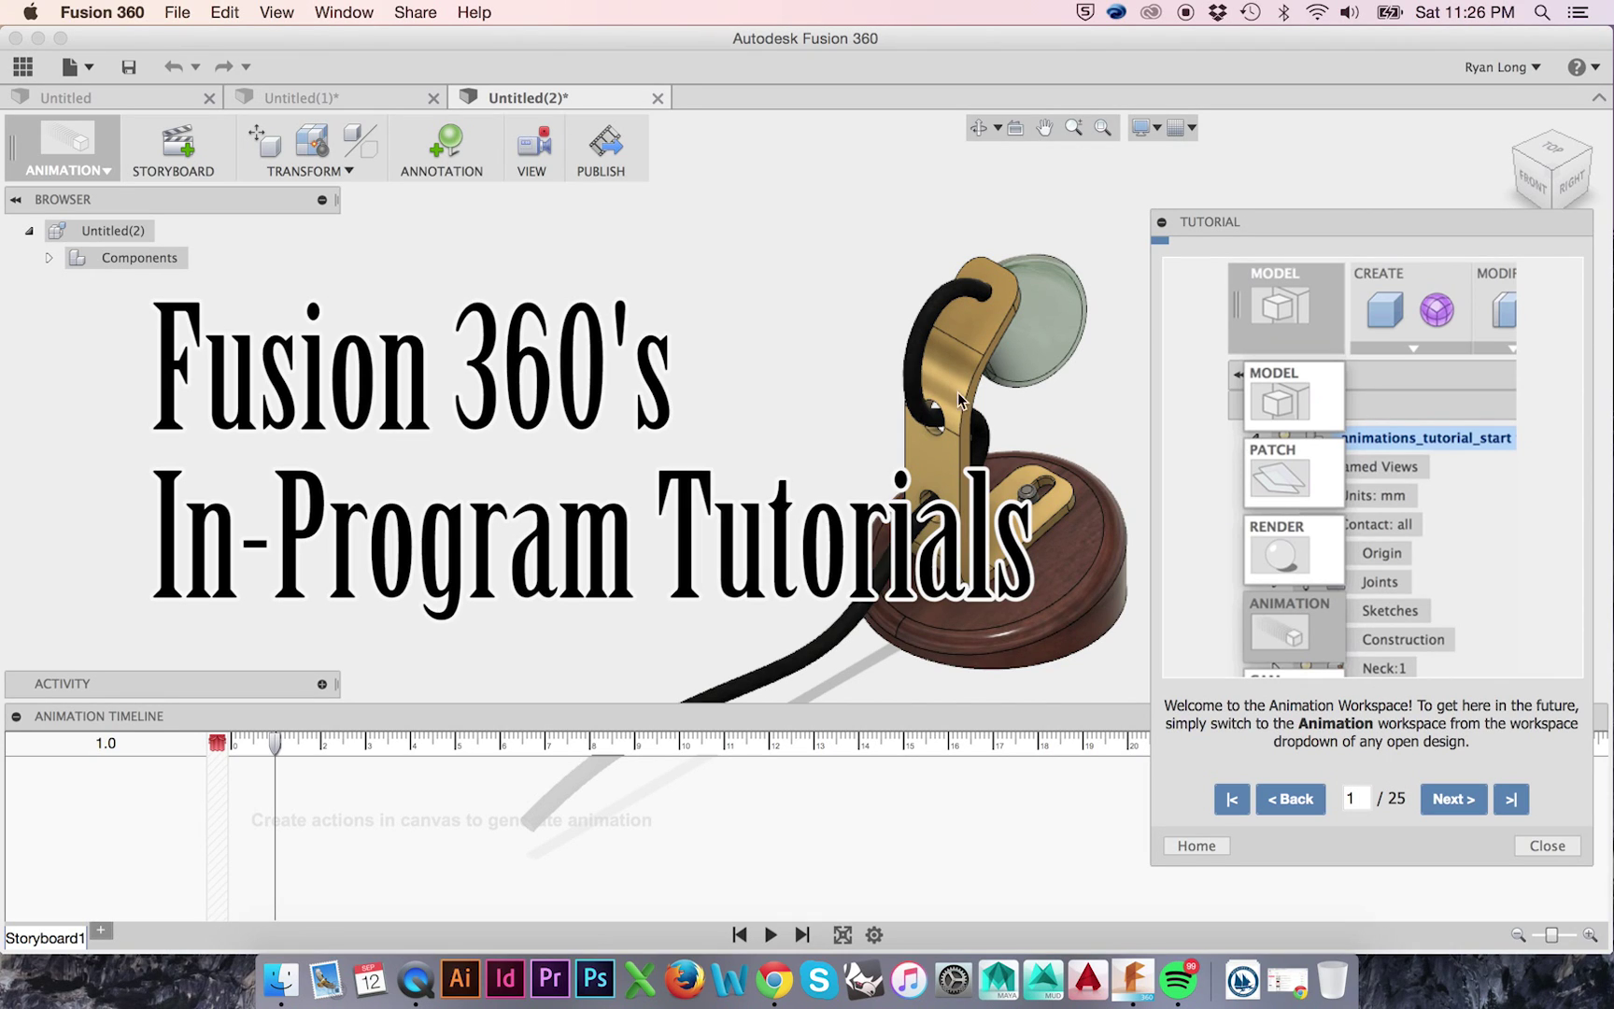
{"action": "left_click", "coordinate": [55, 140]}
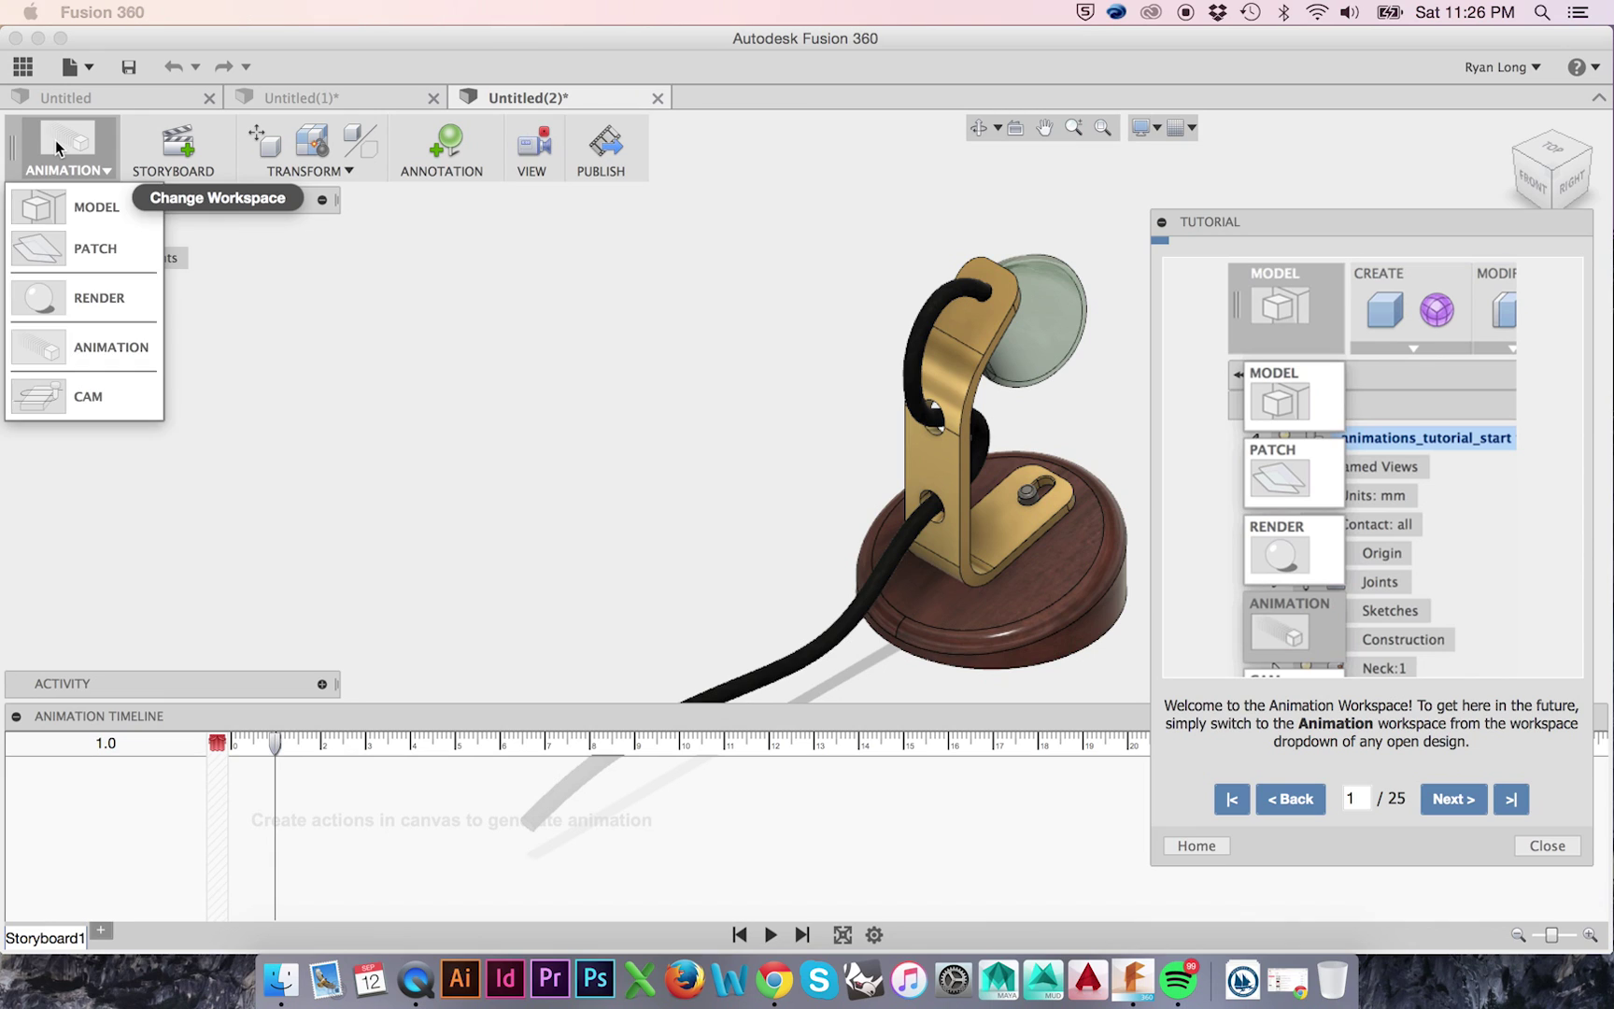
{"action": "left_click", "coordinate": [109, 336]}
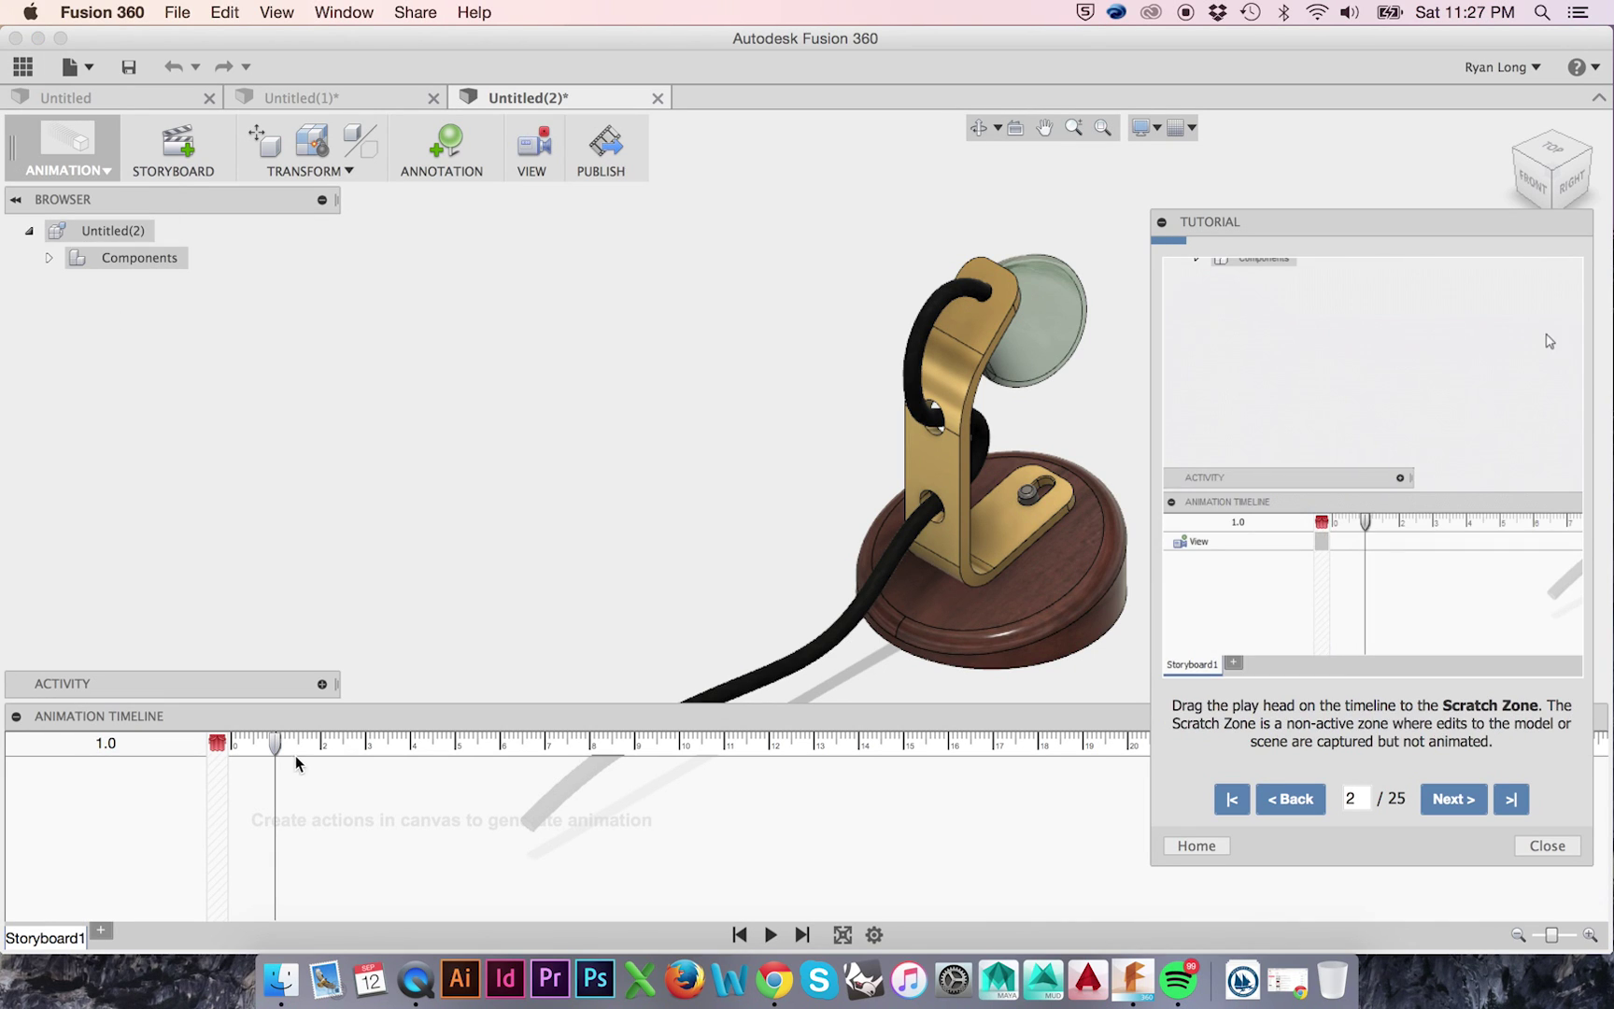
Move the play head to the Scratch Zone and orient the lamp to the RIGHT/BACK view in the middle of the canvas
{"action": "left_click_drag", "start_coordinate": [269, 743], "coordinate": [208, 749]}
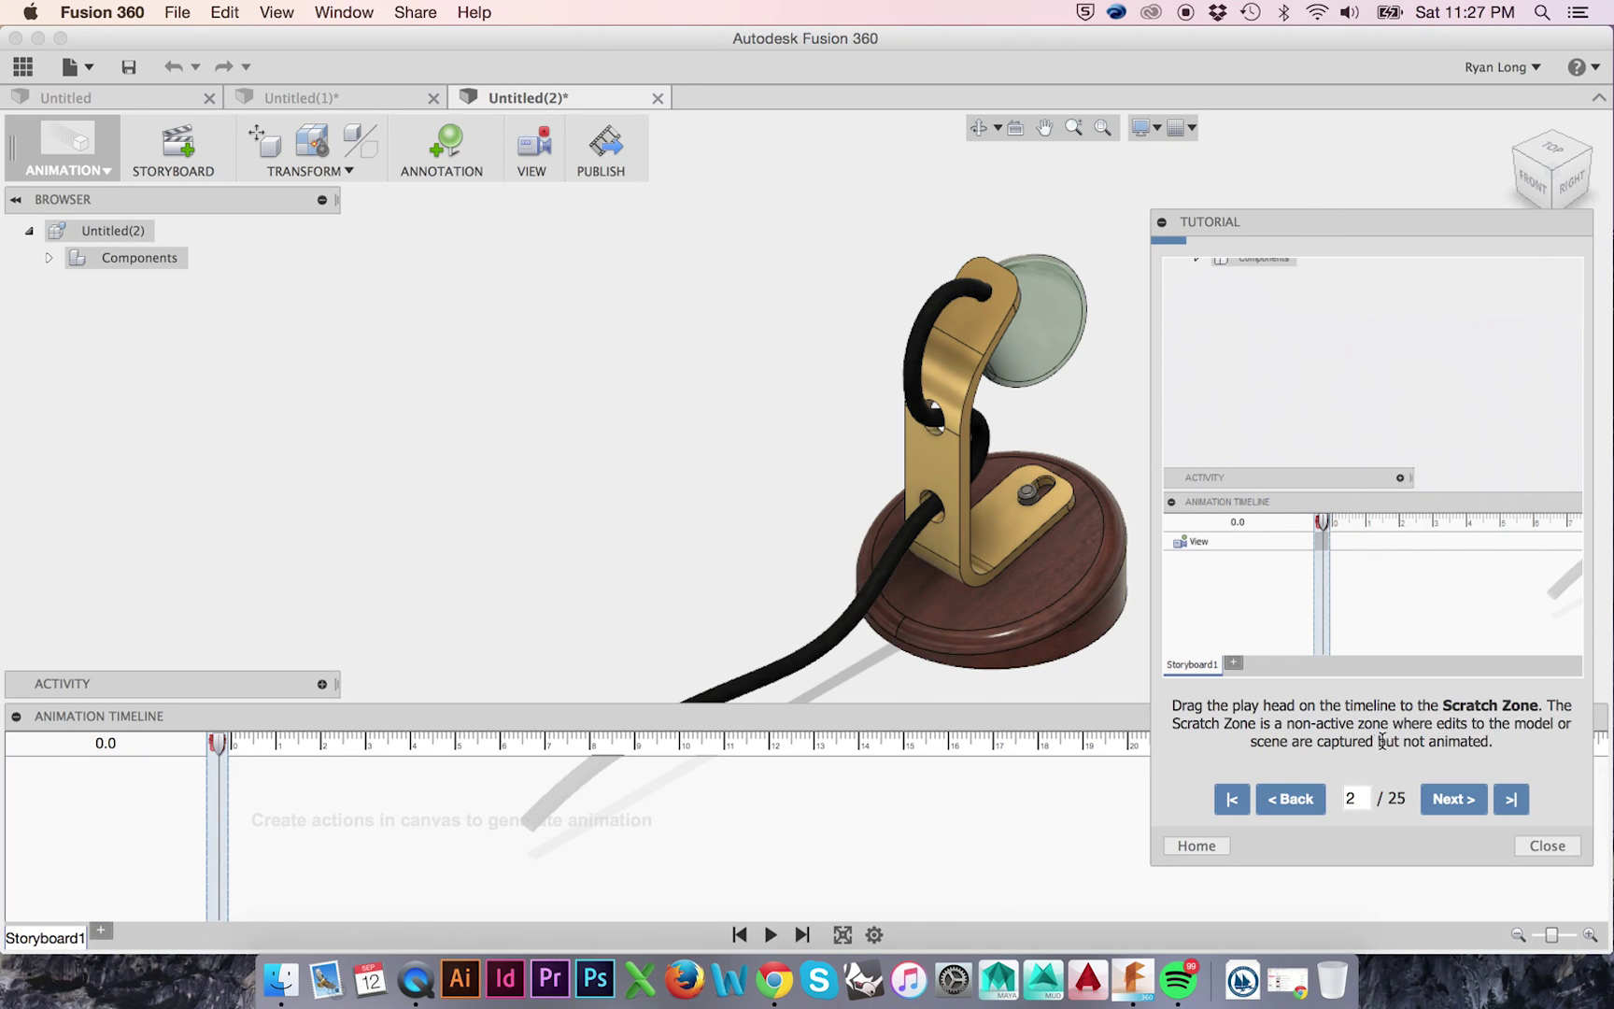
{"action": "left_click", "coordinate": [1588, 152]}
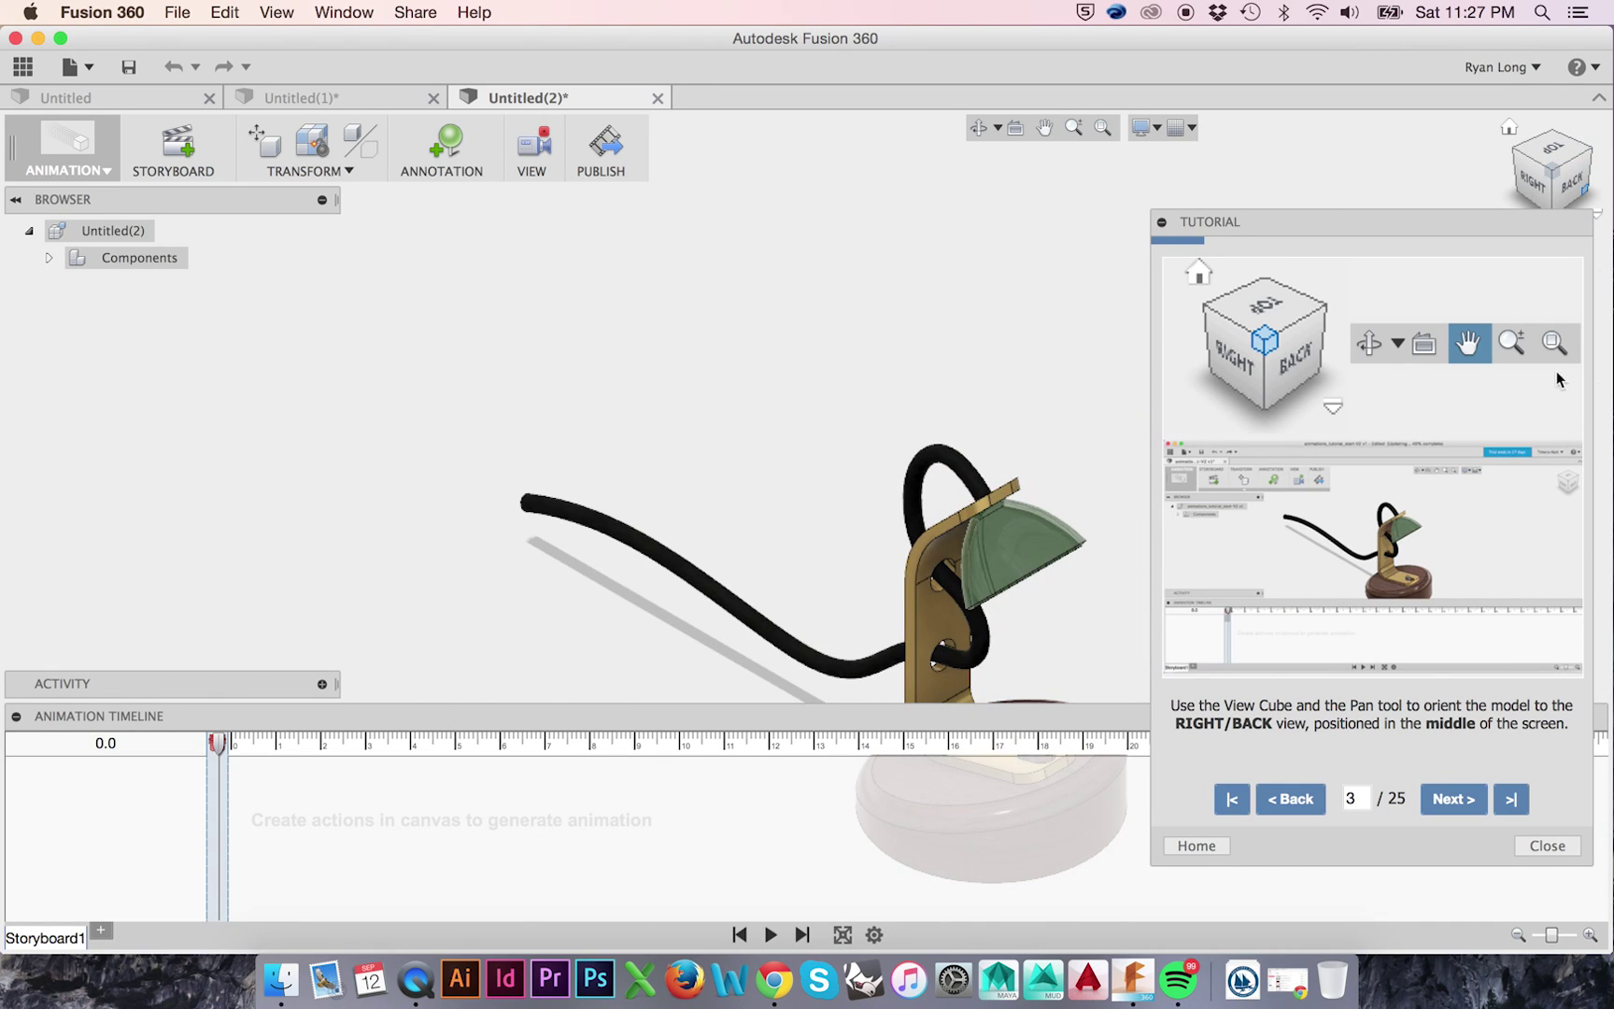
{"action": "scroll", "coordinate": [1013, 492], "scroll_direction": "down", "scroll_amount": 5}
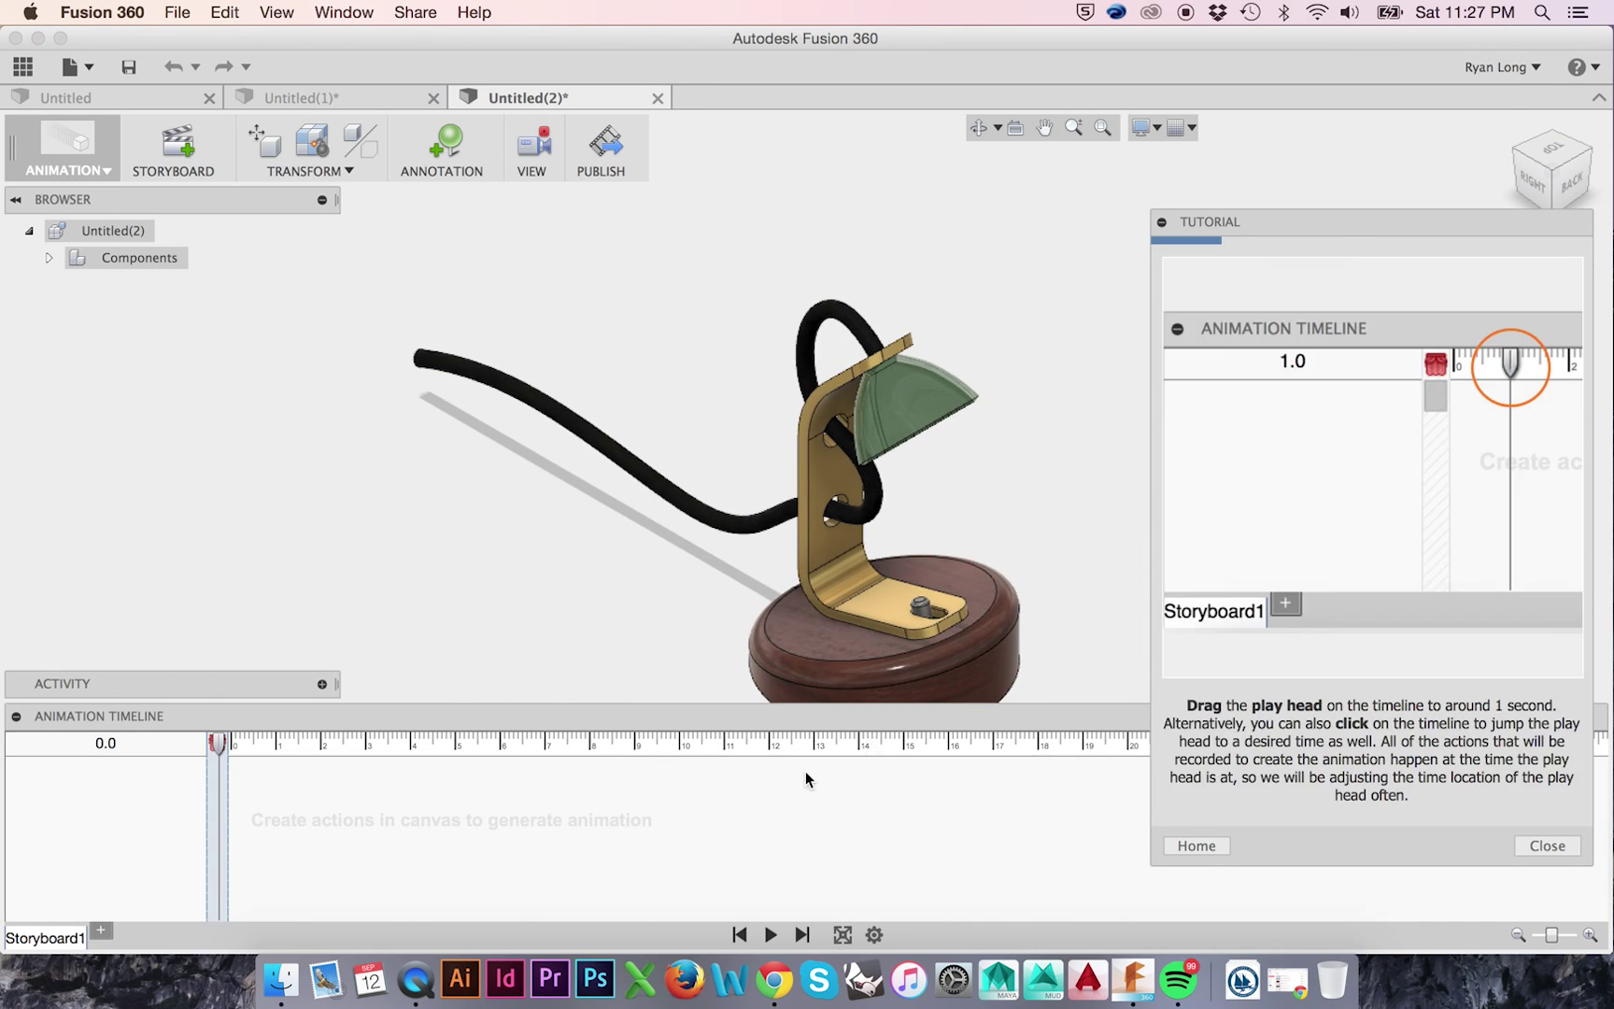
With the play head at 1 second, apply Auto Explode: All Levels to the top-level Components of the lamp
{"action": "left_click_drag", "start_coordinate": [221, 745], "coordinate": [277, 750]}
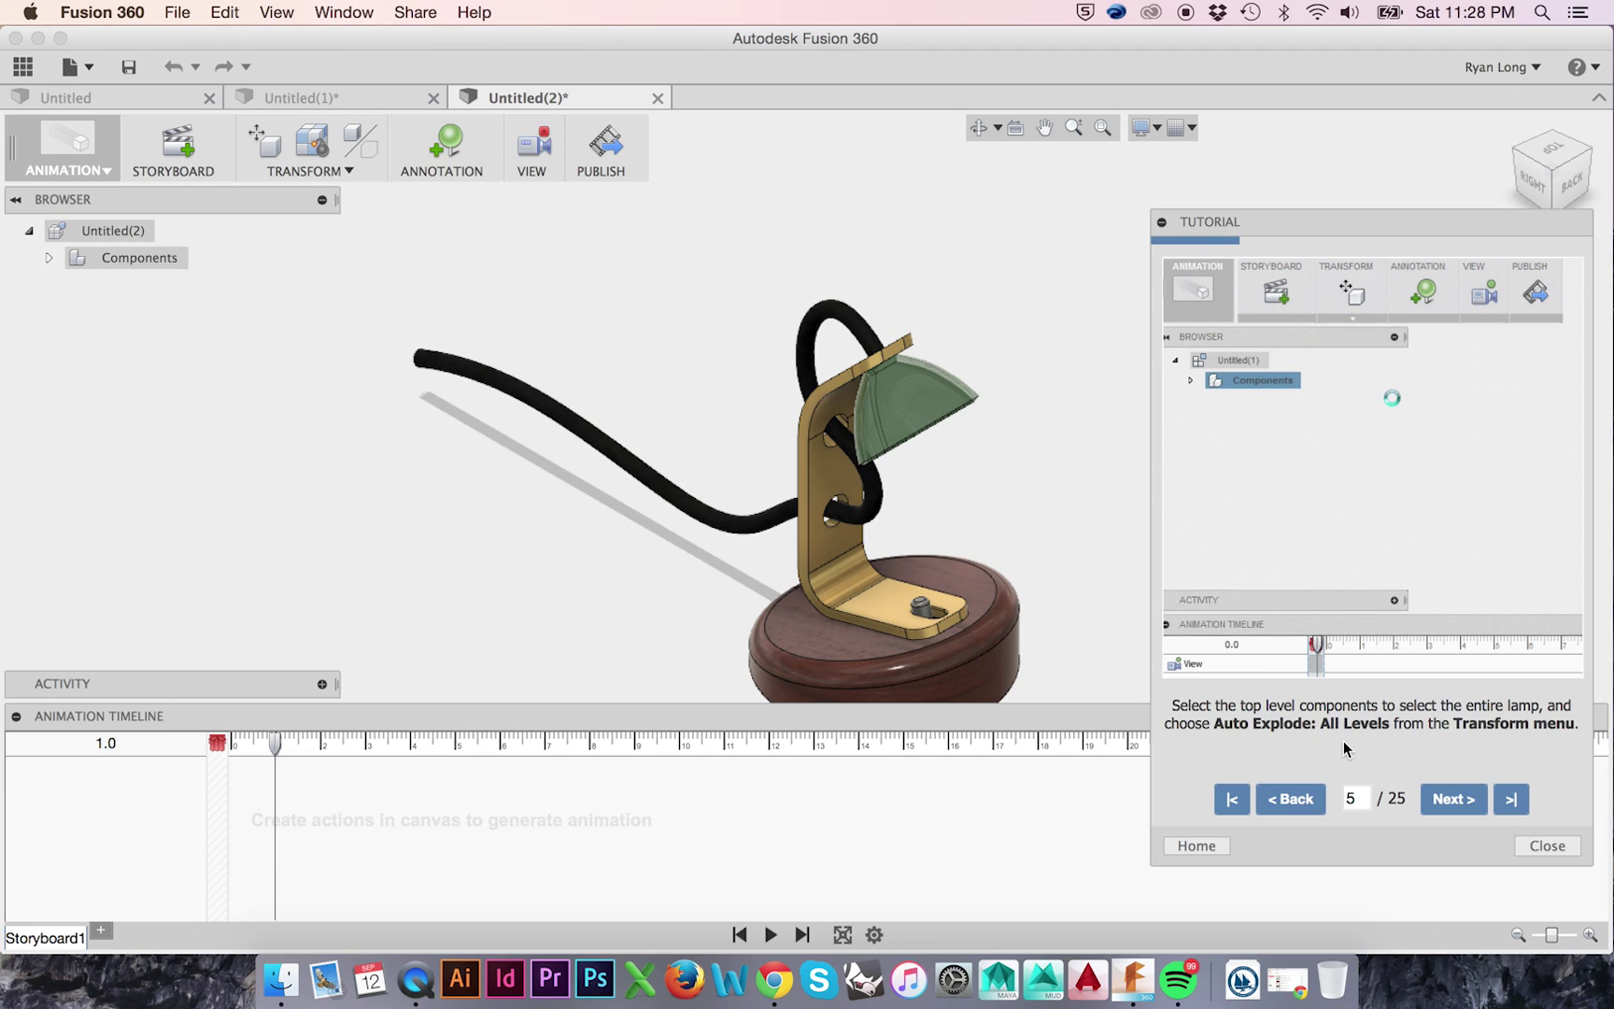
{"action": "left_click", "coordinate": [156, 261]}
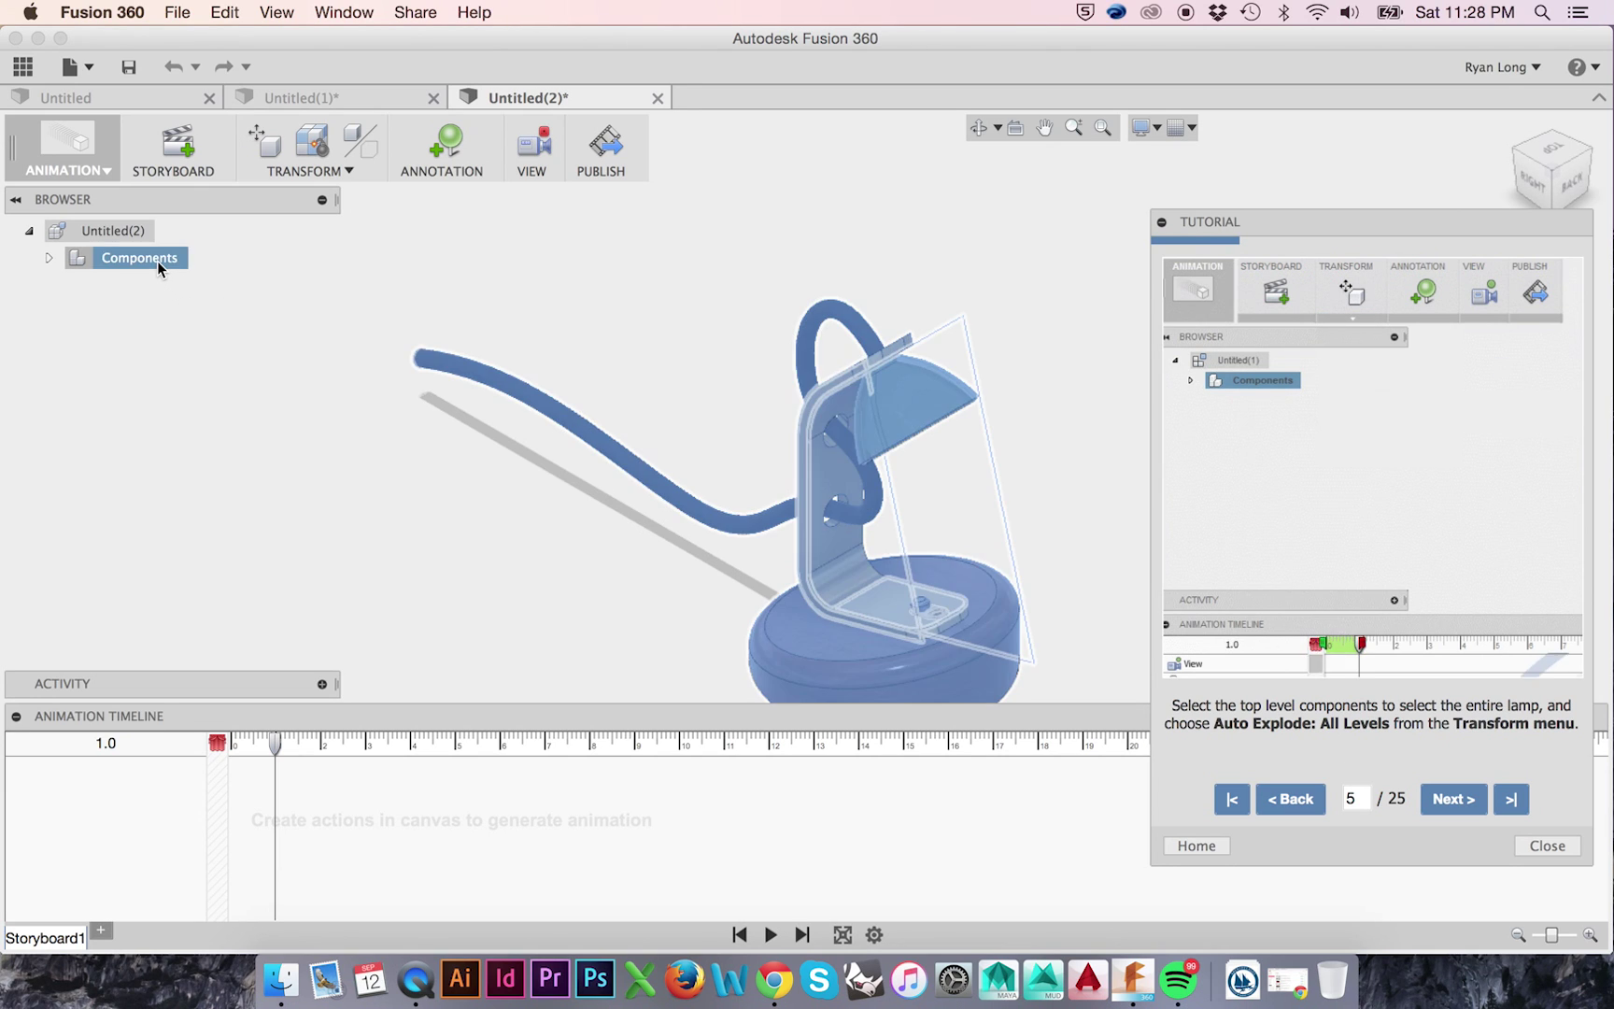
{"action": "left_click", "coordinate": [339, 171]}
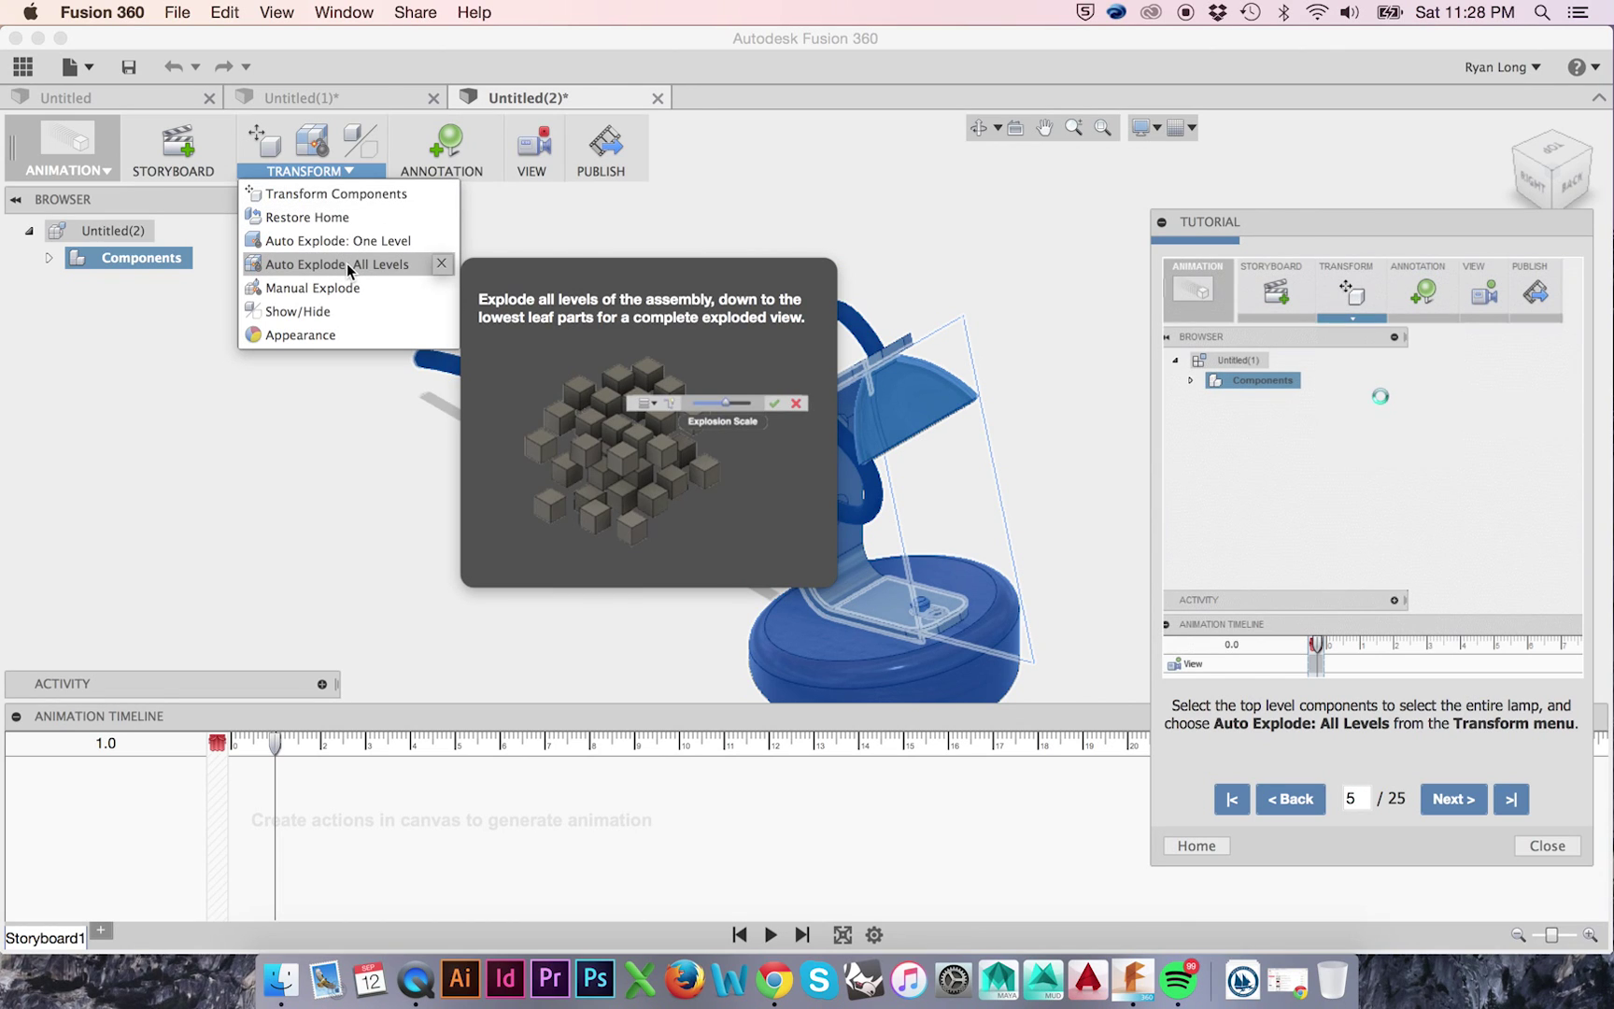
{"action": "left_click", "coordinate": [346, 264]}
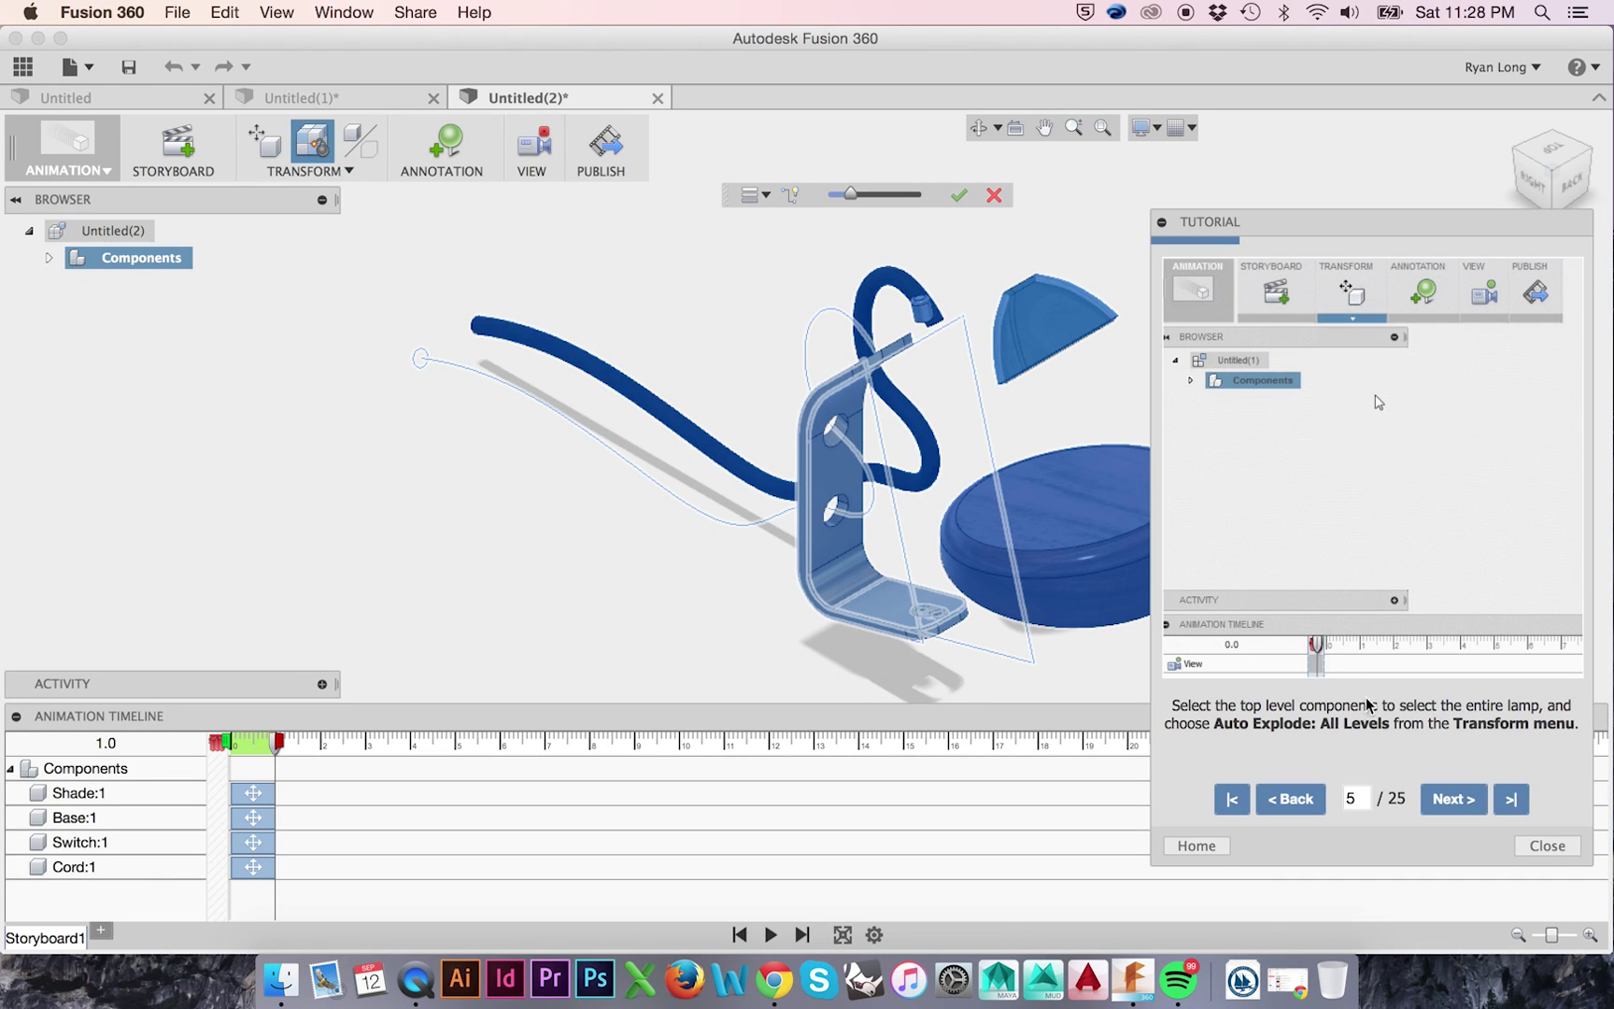
Set the explosion scale to about halfway and the explosion type to Sequential Explosion
{"action": "left_click", "coordinate": [1454, 799]}
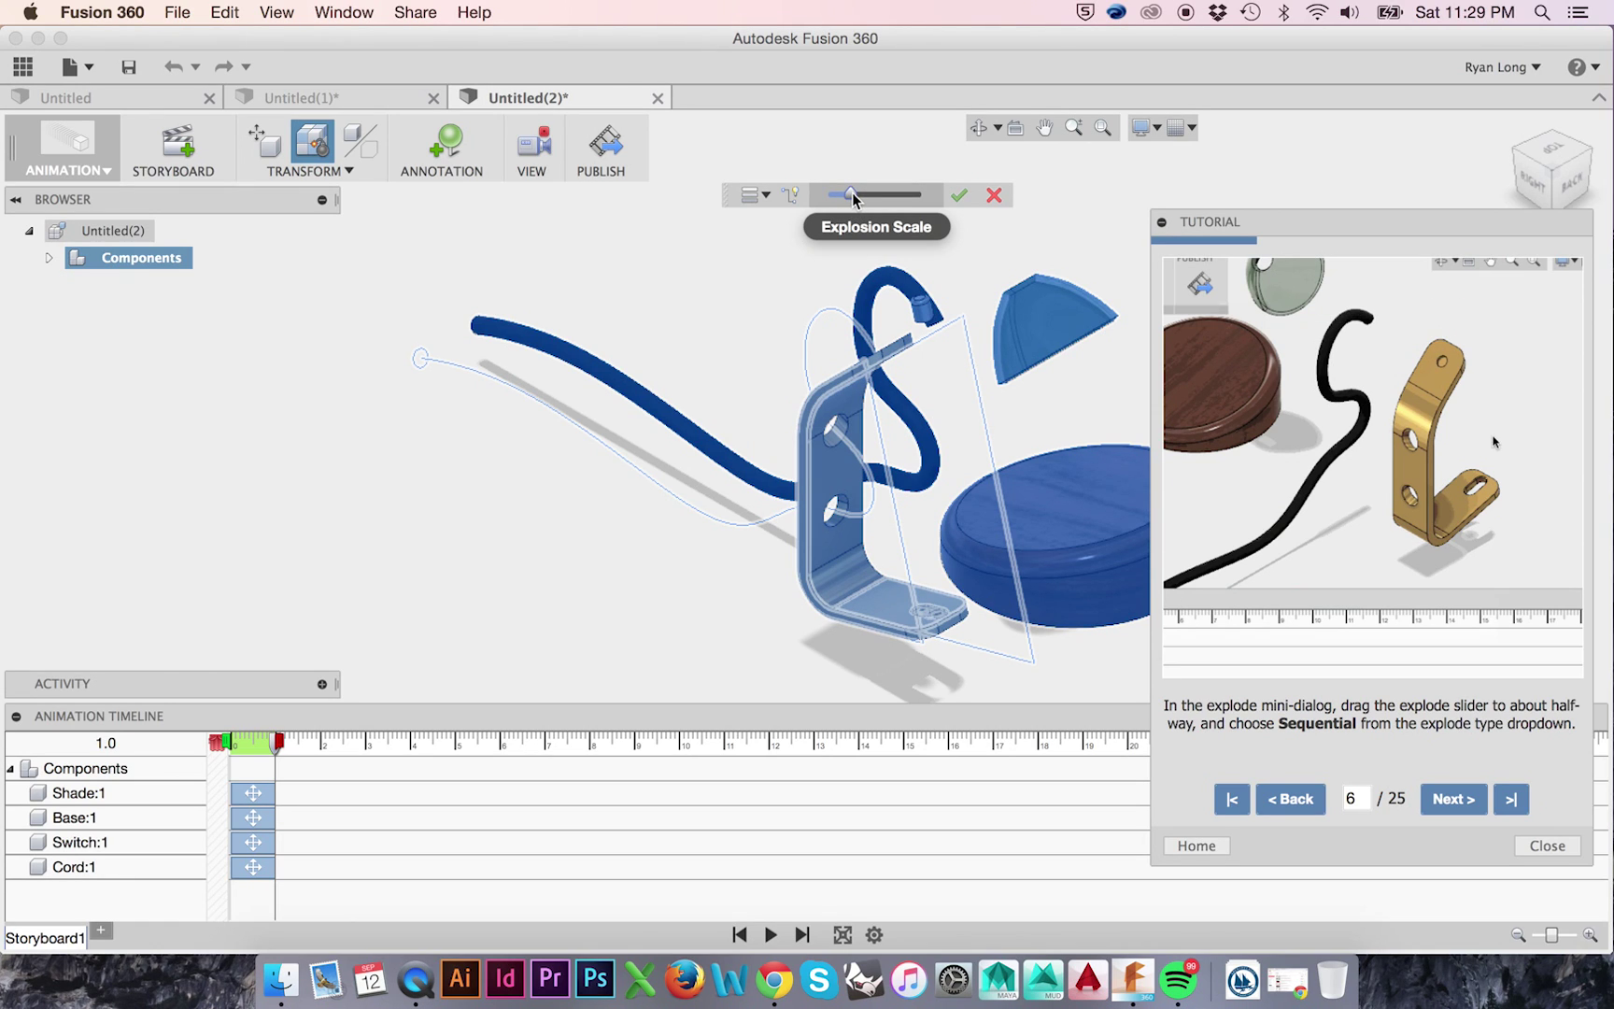
{"action": "left_click_drag", "start_coordinate": [853, 194], "coordinate": [871, 194]}
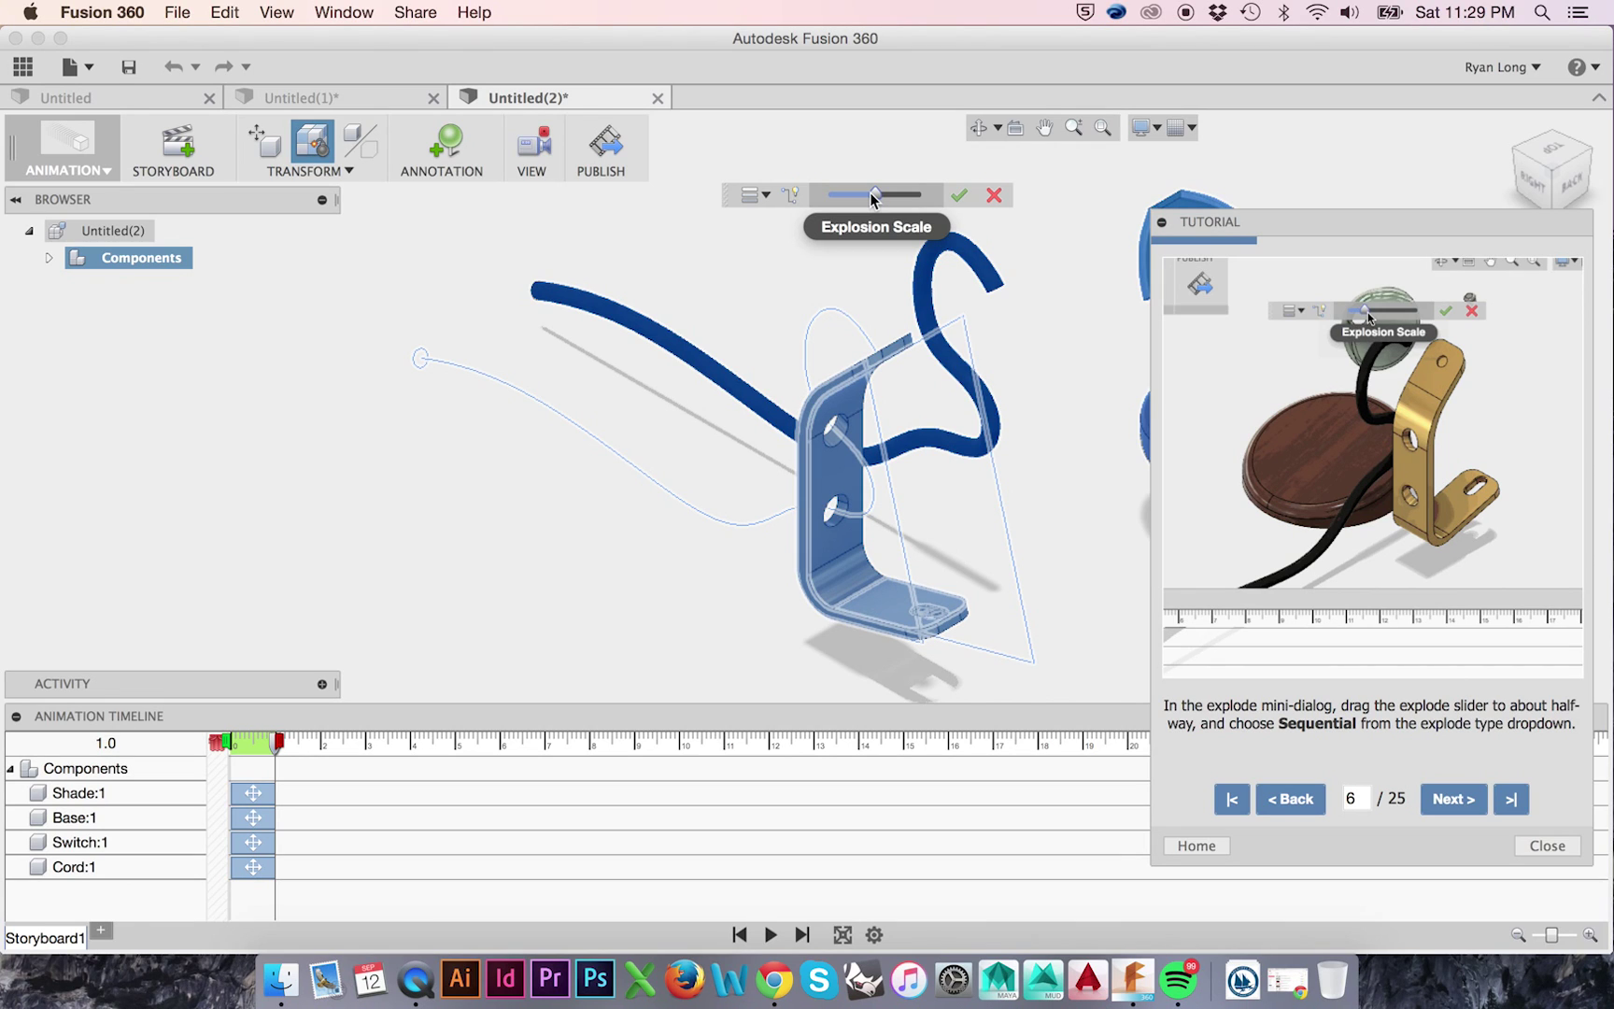
{"action": "left_click", "coordinate": [761, 198]}
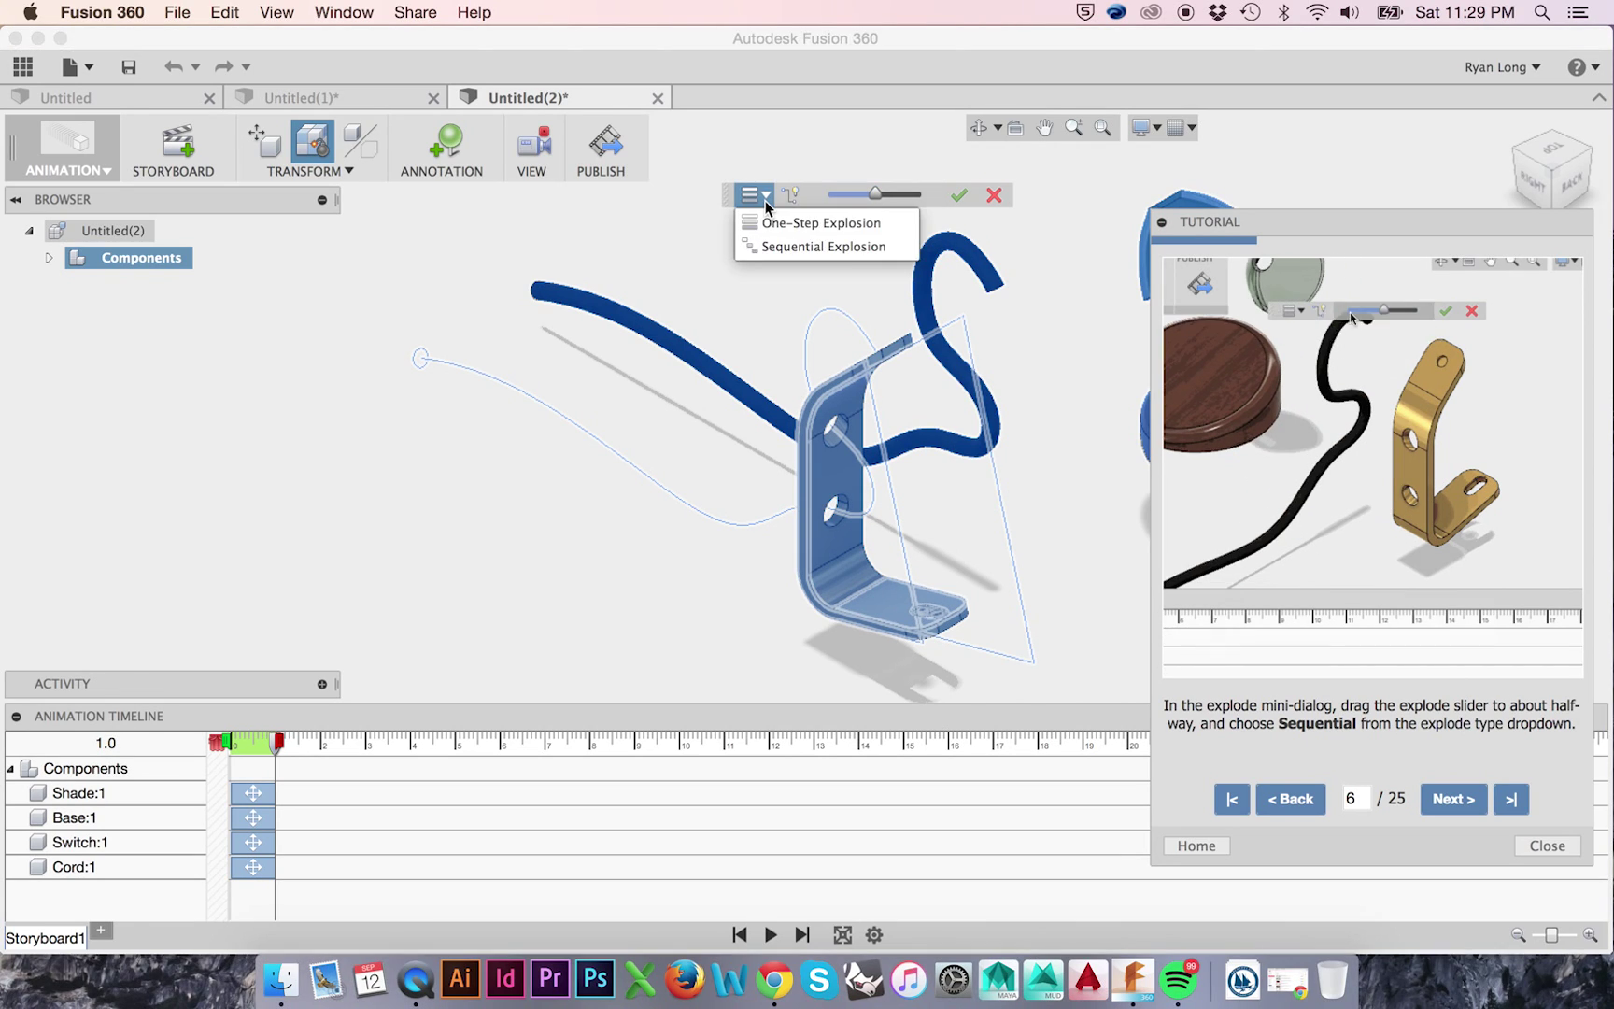
{"action": "left_click", "coordinate": [800, 248]}
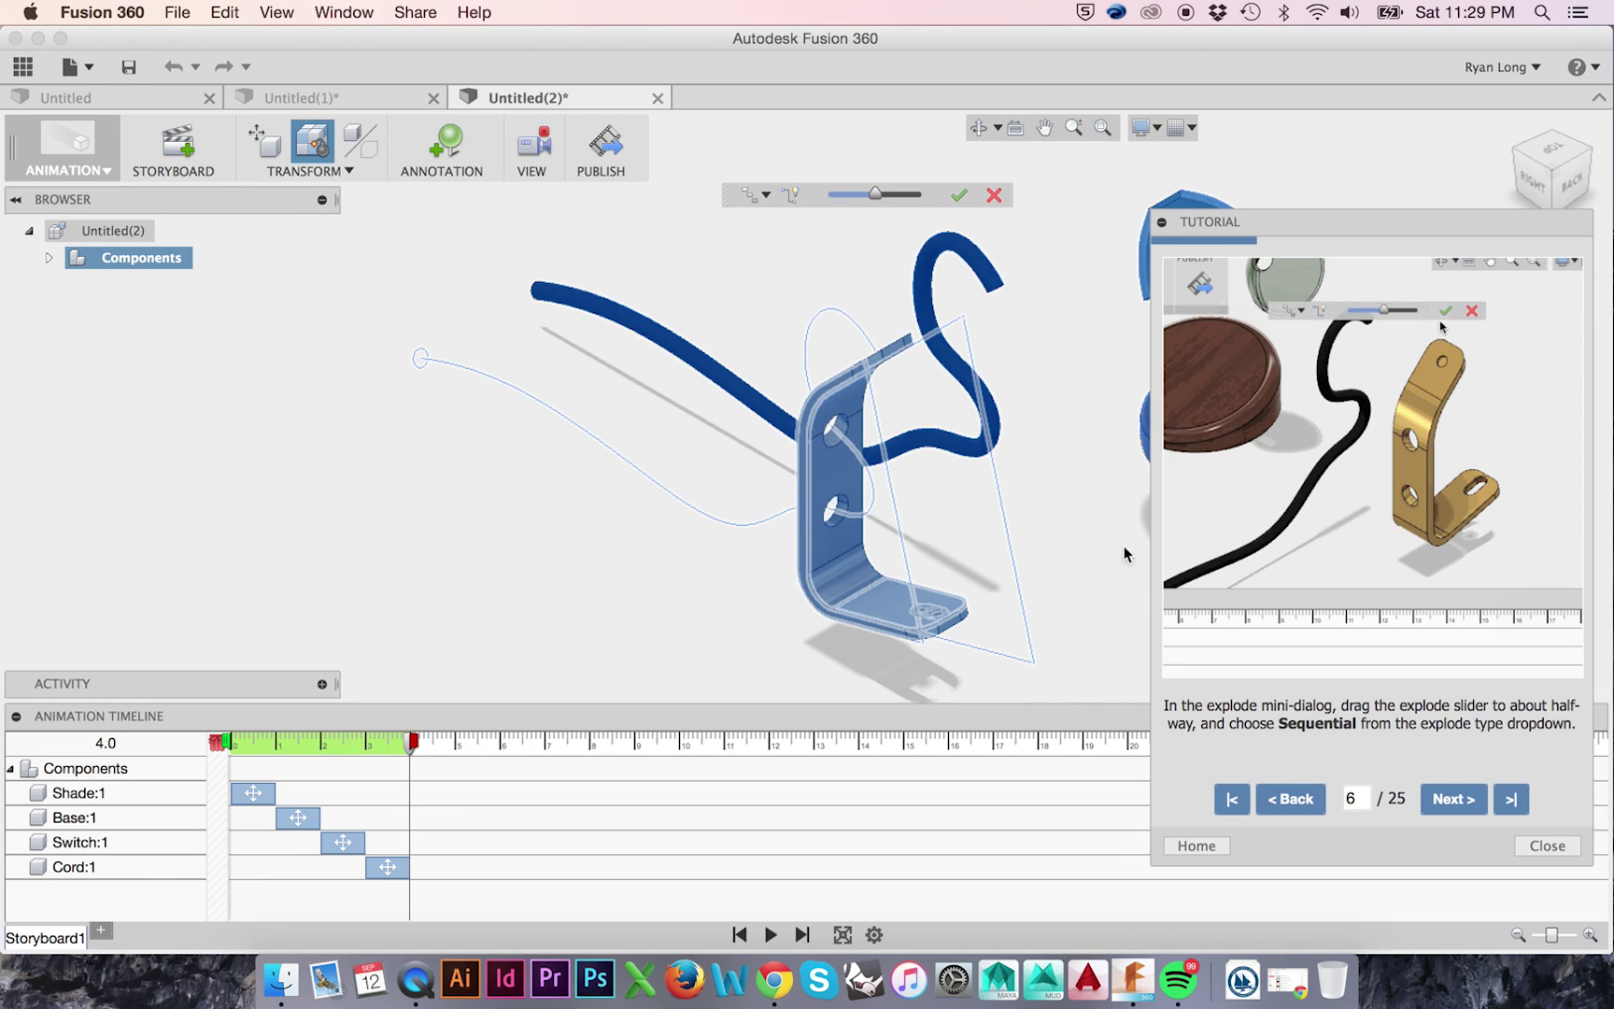
Shorten the explosion so it ends at 3 seconds on the timeline and finish the explode command
{"action": "left_click", "coordinate": [1463, 788]}
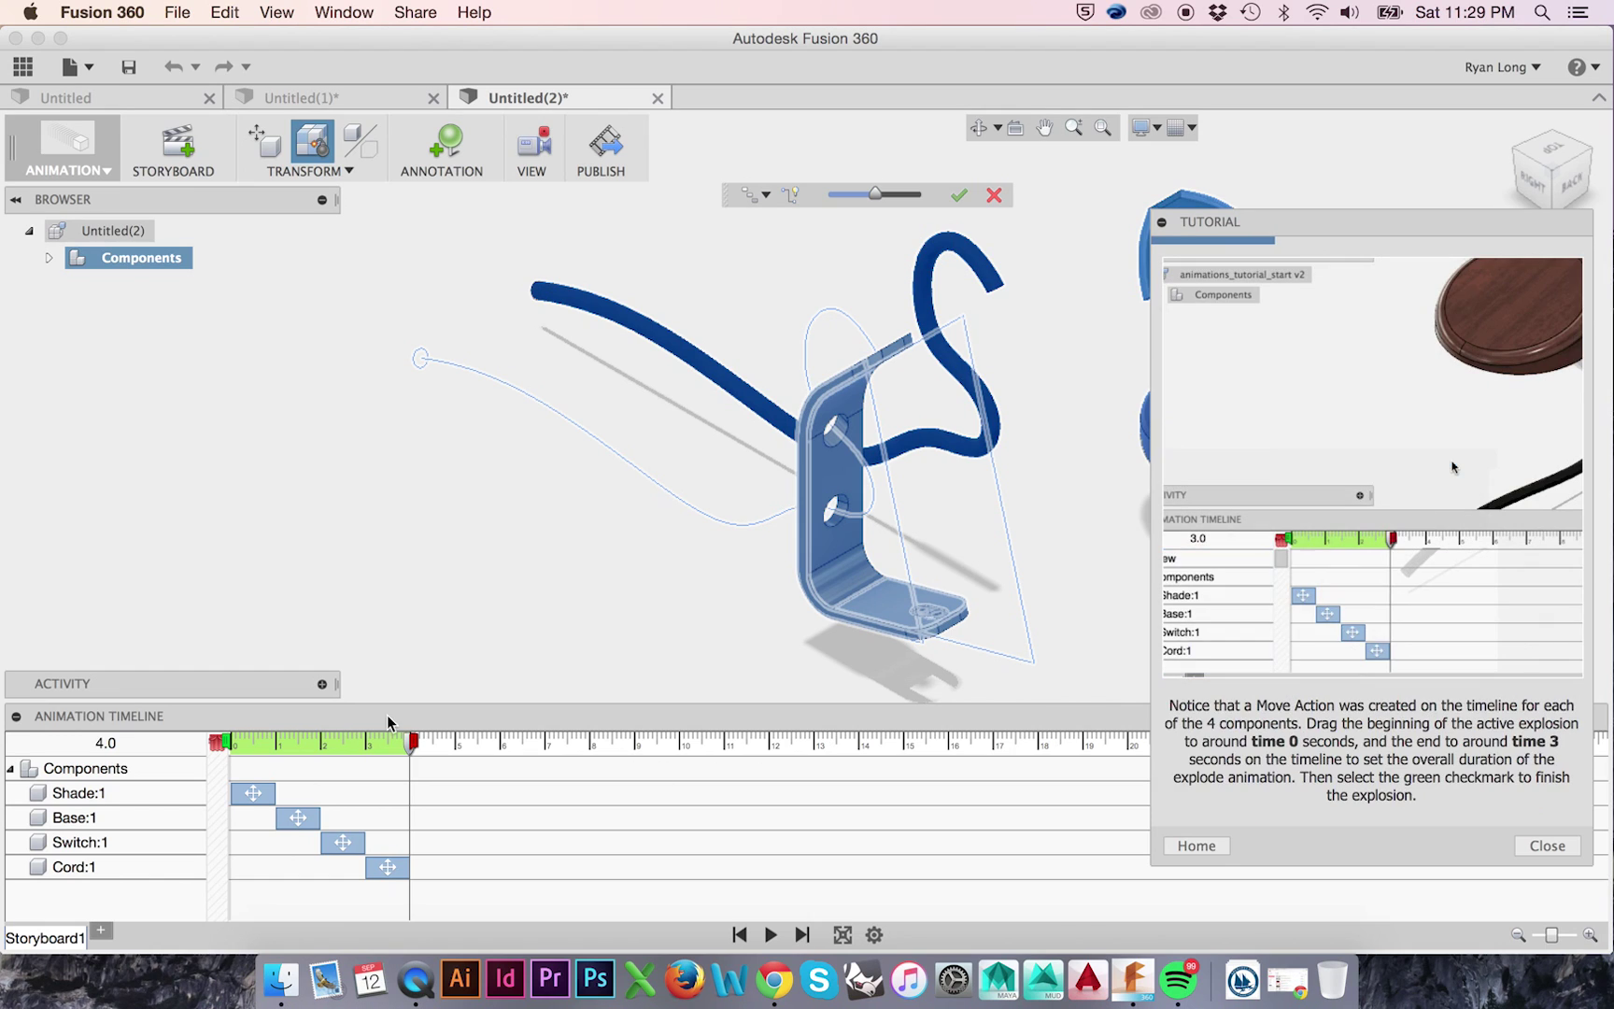
{"action": "left_click_drag", "start_coordinate": [412, 742], "coordinate": [369, 742]}
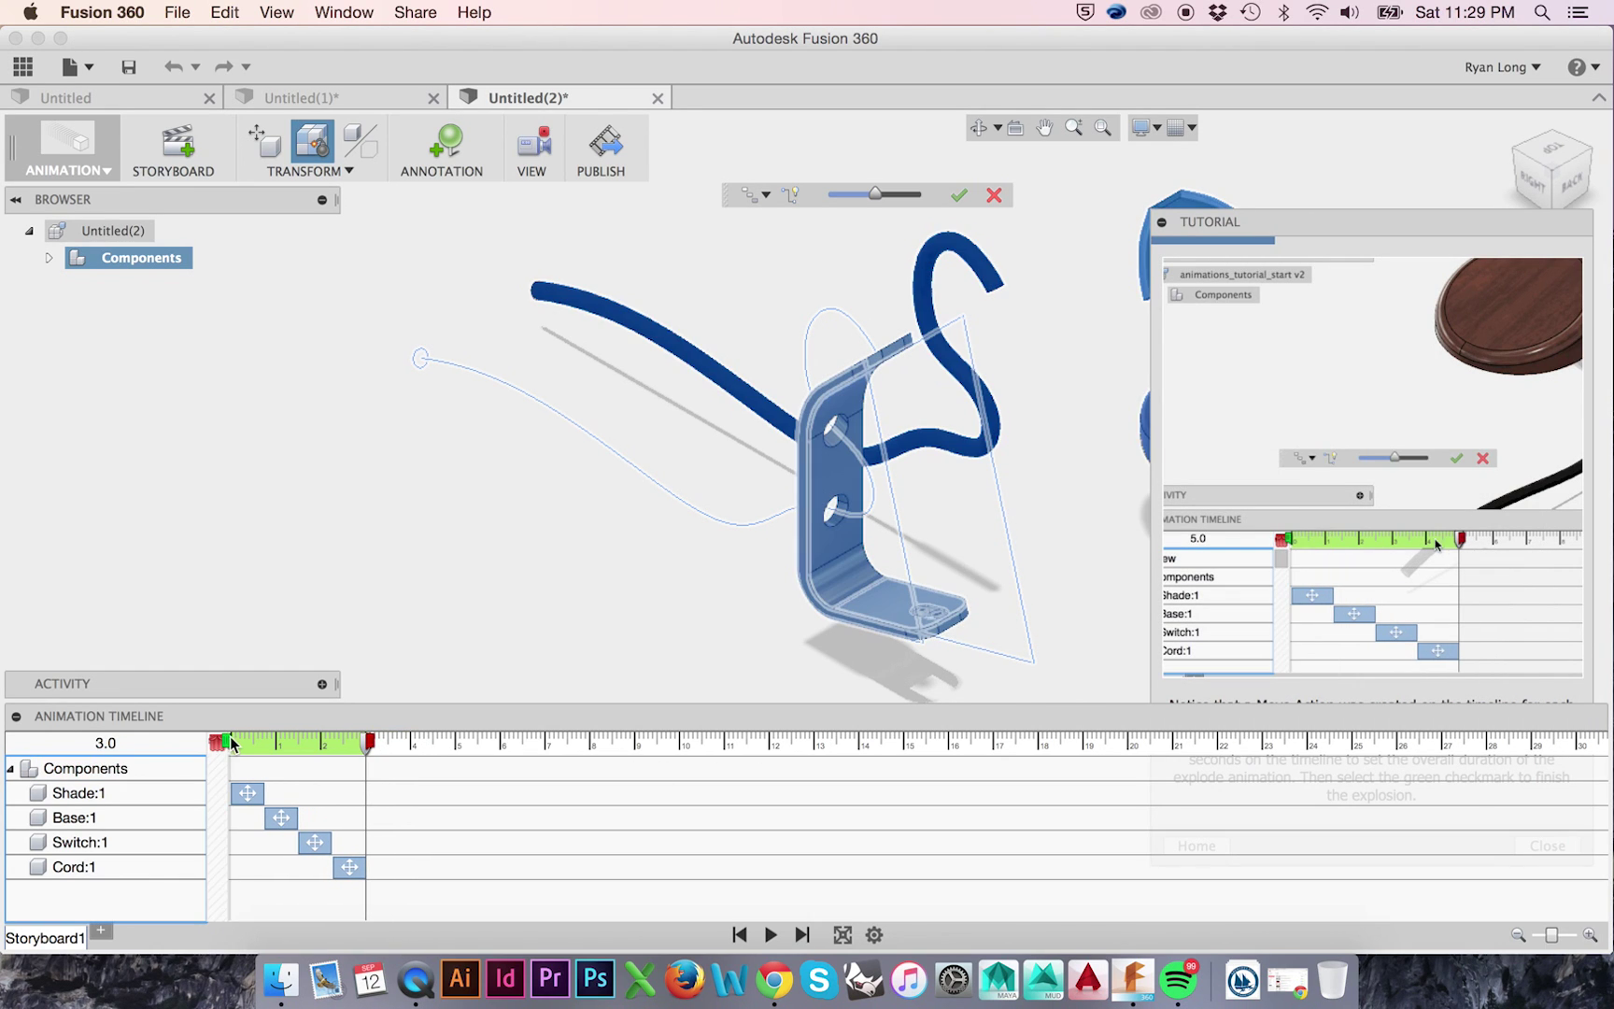
{"action": "left_click", "coordinate": [959, 194]}
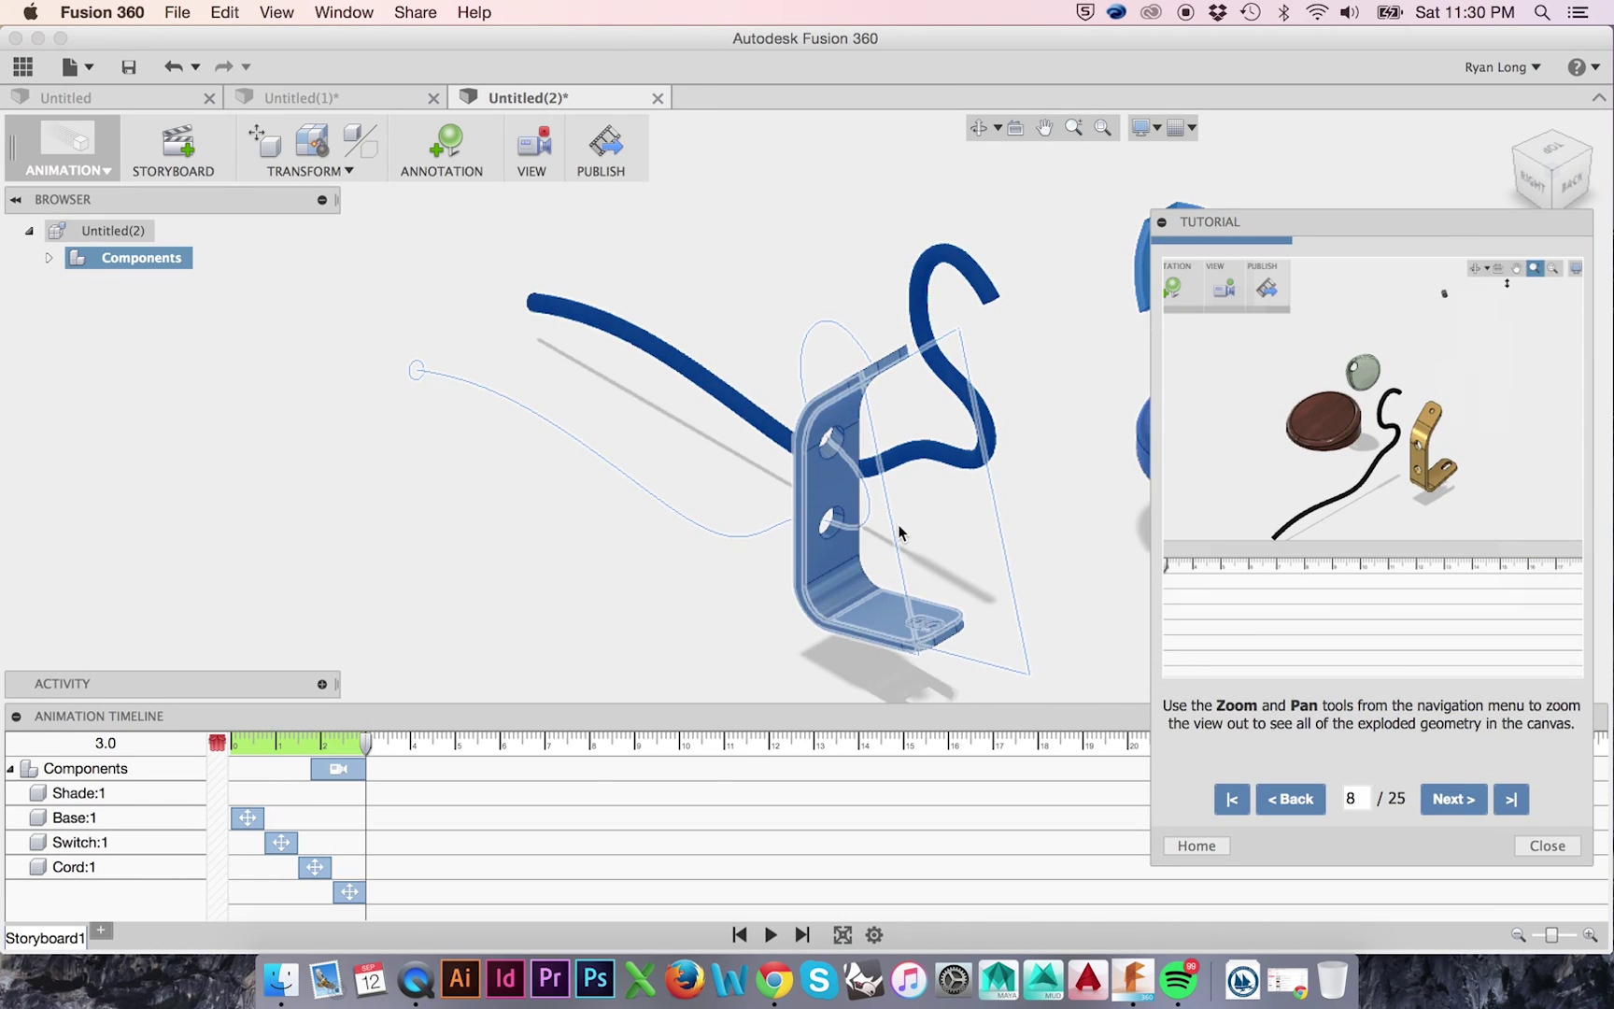
Zoom out to show all exploded parts and extend the View action back to time 0 so it spans the explosion
{"action": "scroll", "coordinate": [963, 525], "scroll_direction": "down", "scroll_amount": 8}
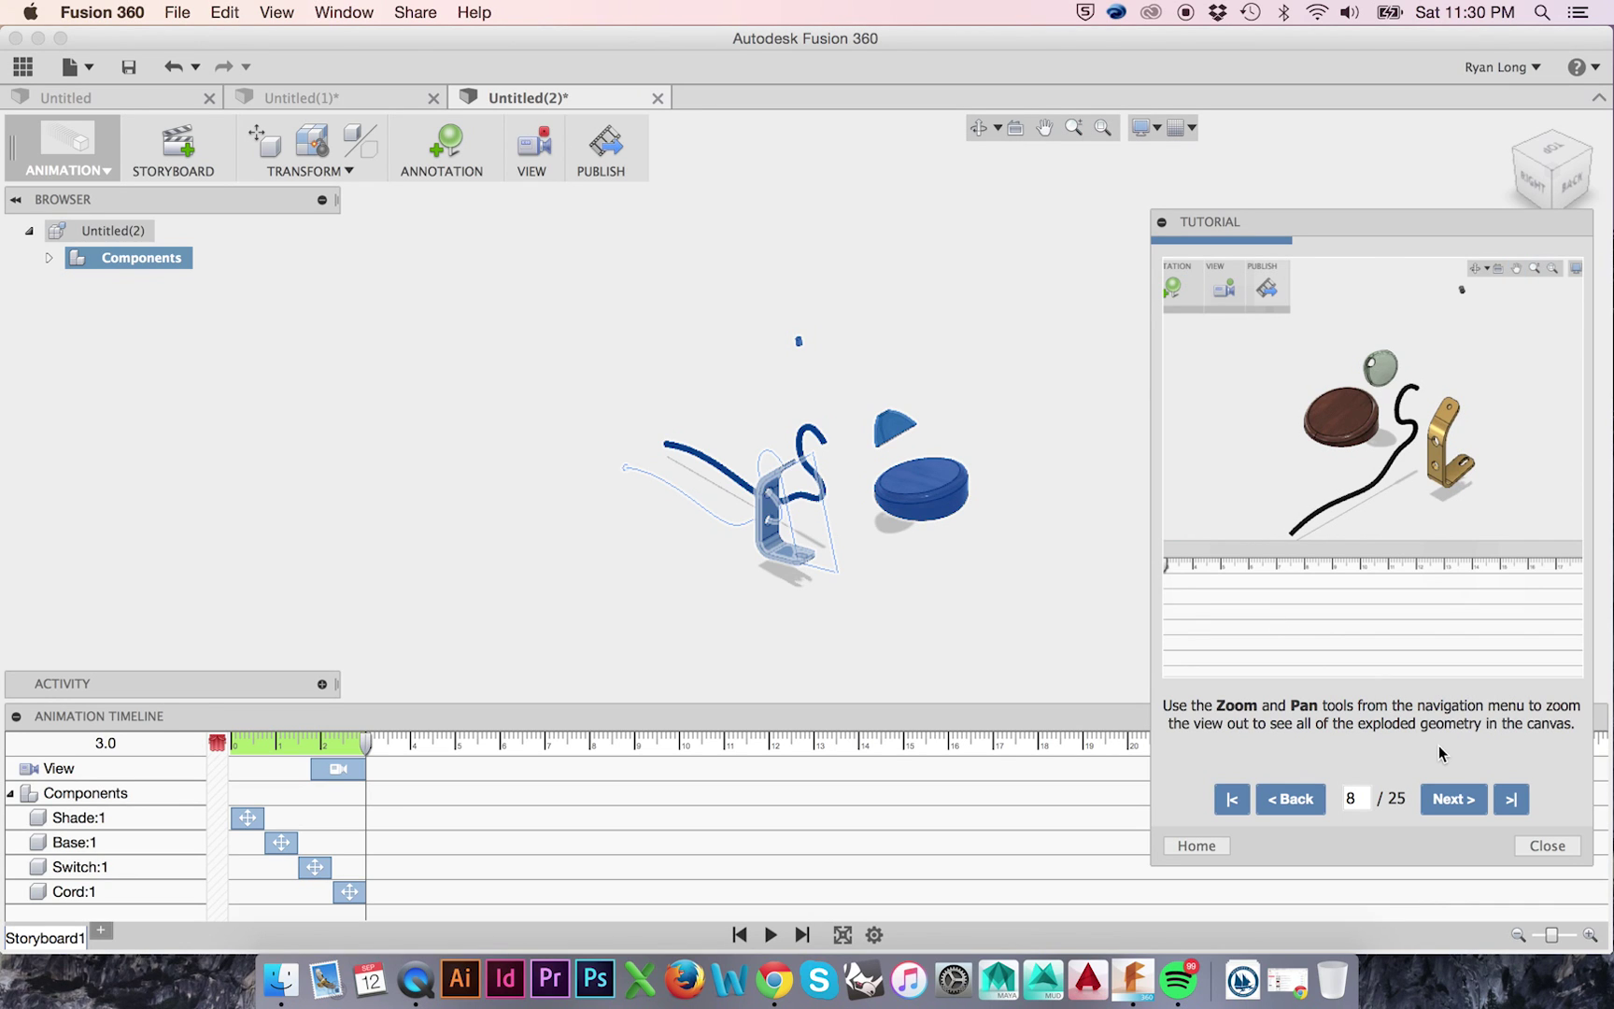
{"action": "left_click", "coordinate": [313, 768]}
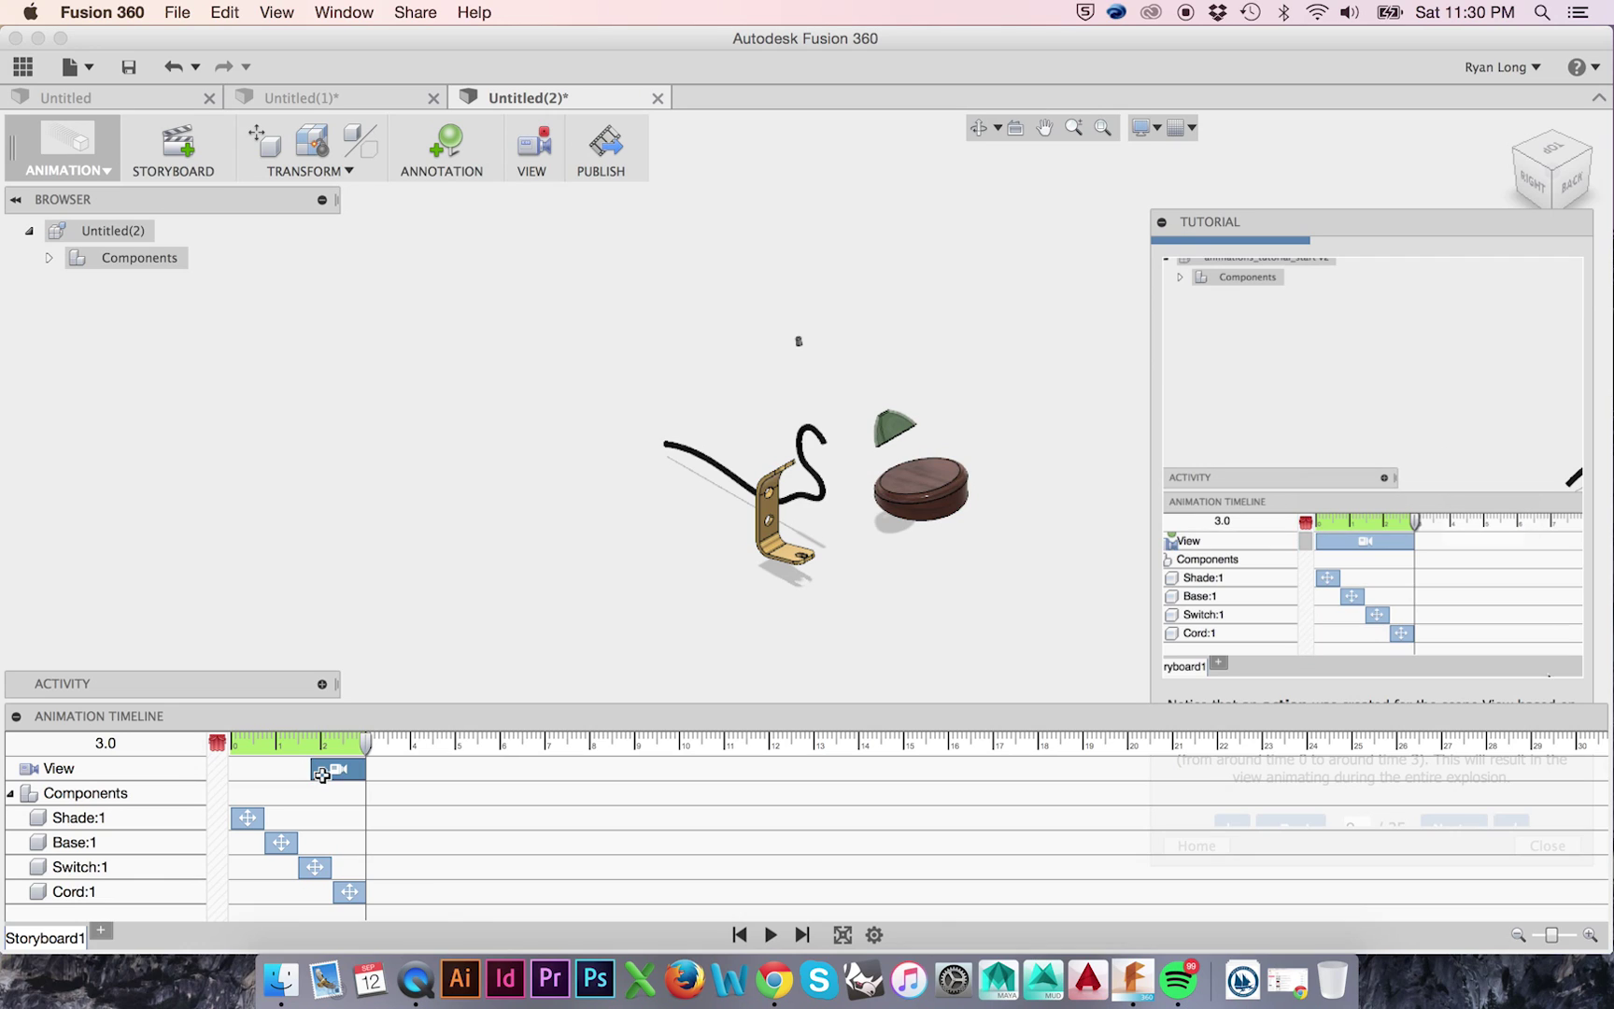
{"action": "left_click_drag", "start_coordinate": [313, 768], "coordinate": [231, 768]}
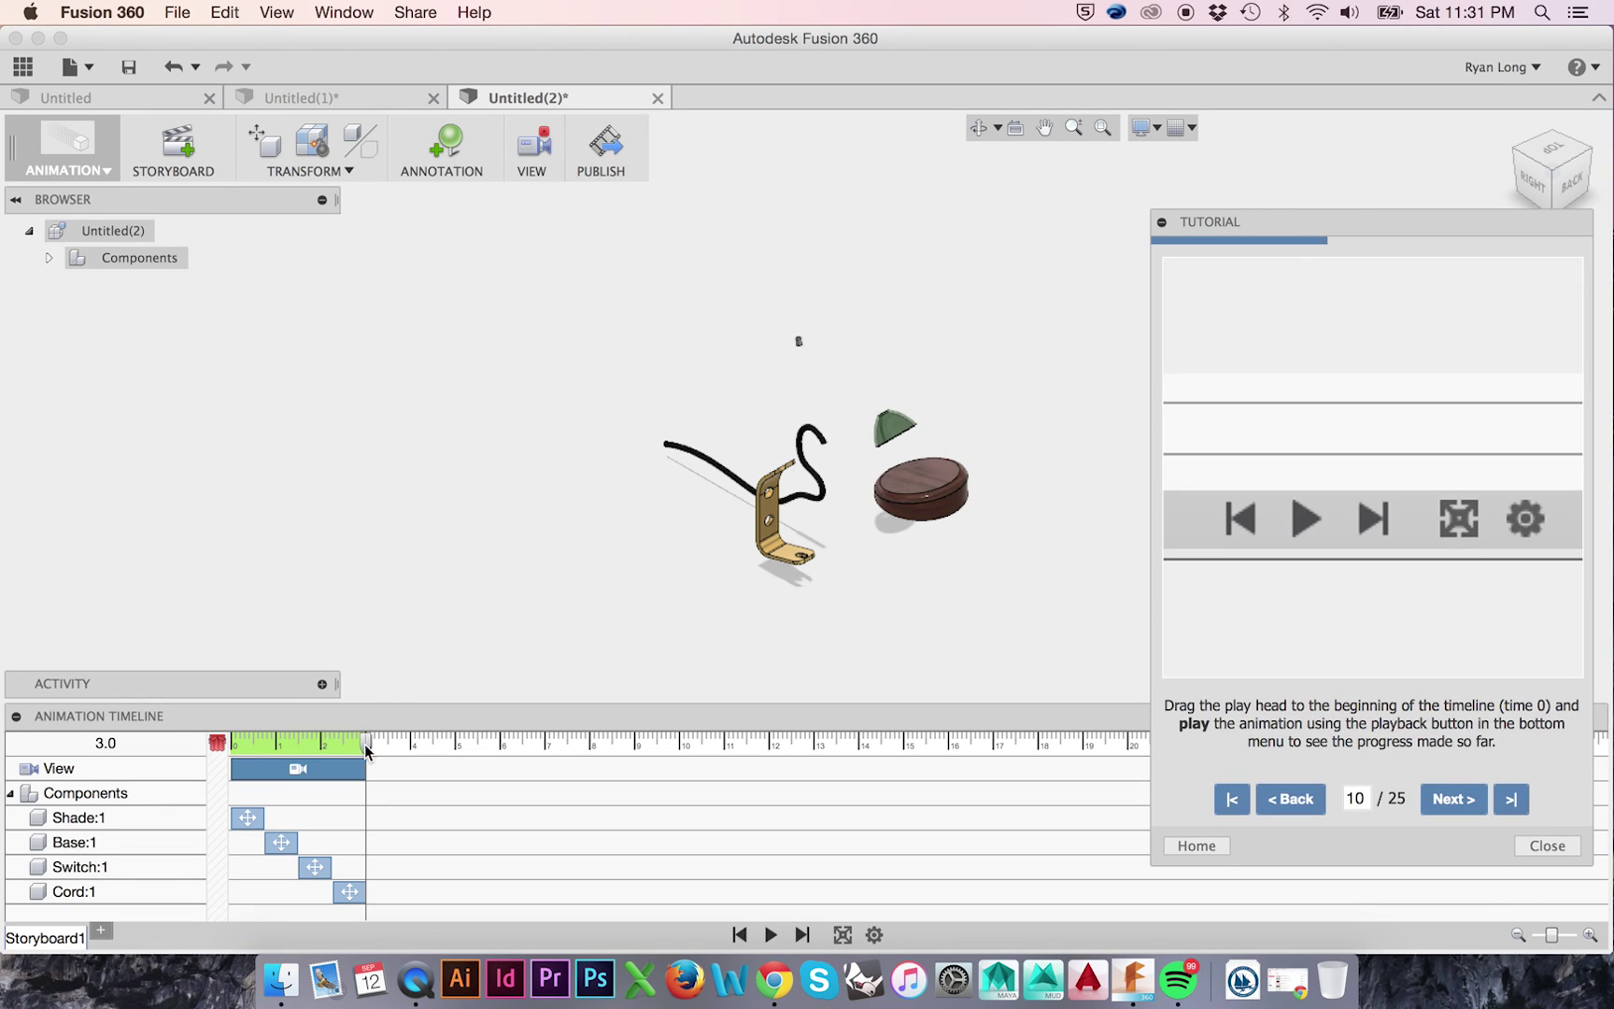
Play back the explosion animation from the beginning of the timeline to check the progress
{"action": "left_click_drag", "start_coordinate": [365, 747], "coordinate": [217, 743]}
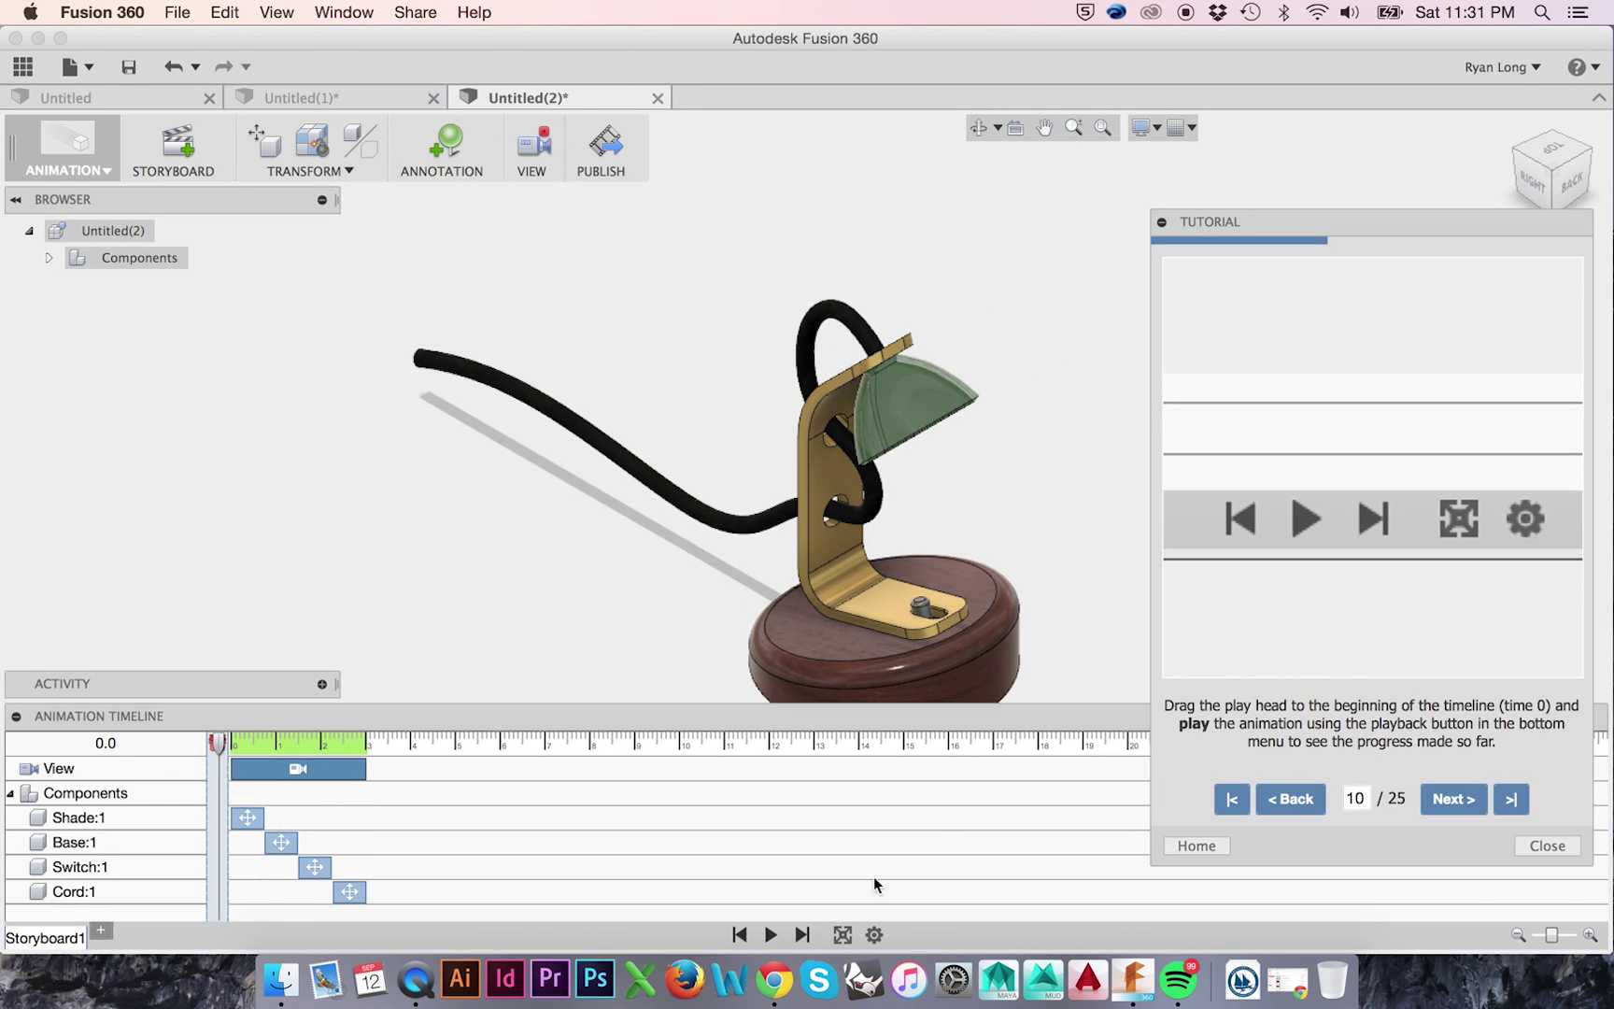
{"action": "left_click", "coordinate": [770, 934]}
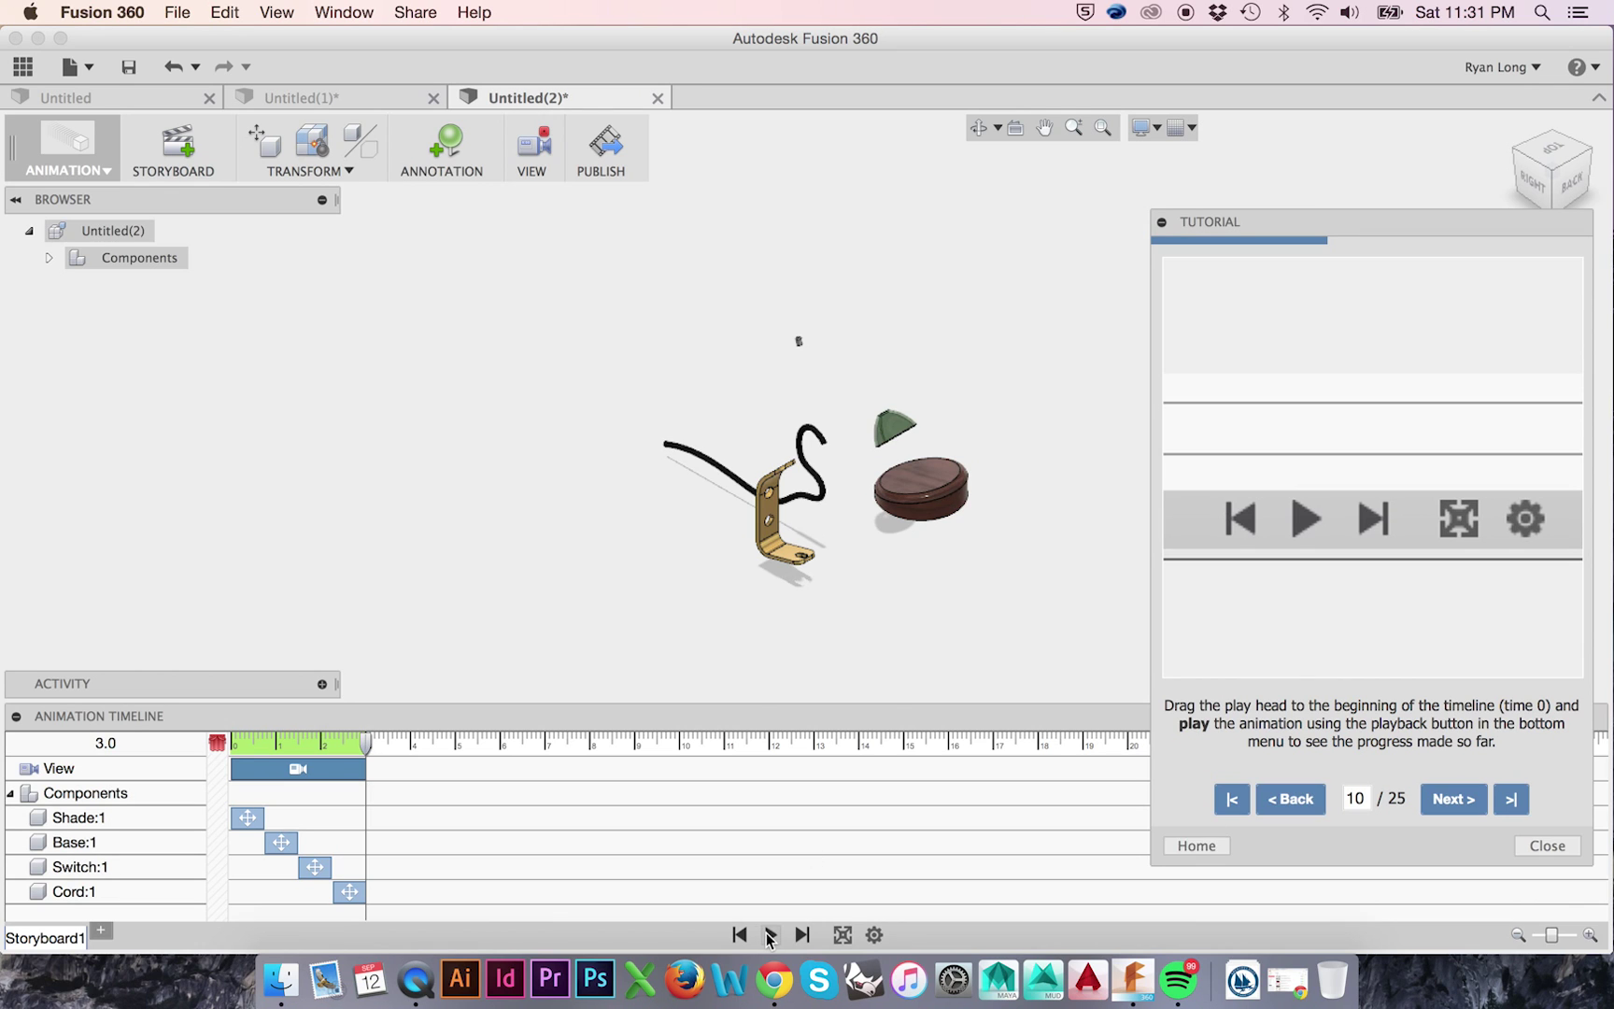
{"action": "left_click", "coordinate": [770, 934]}
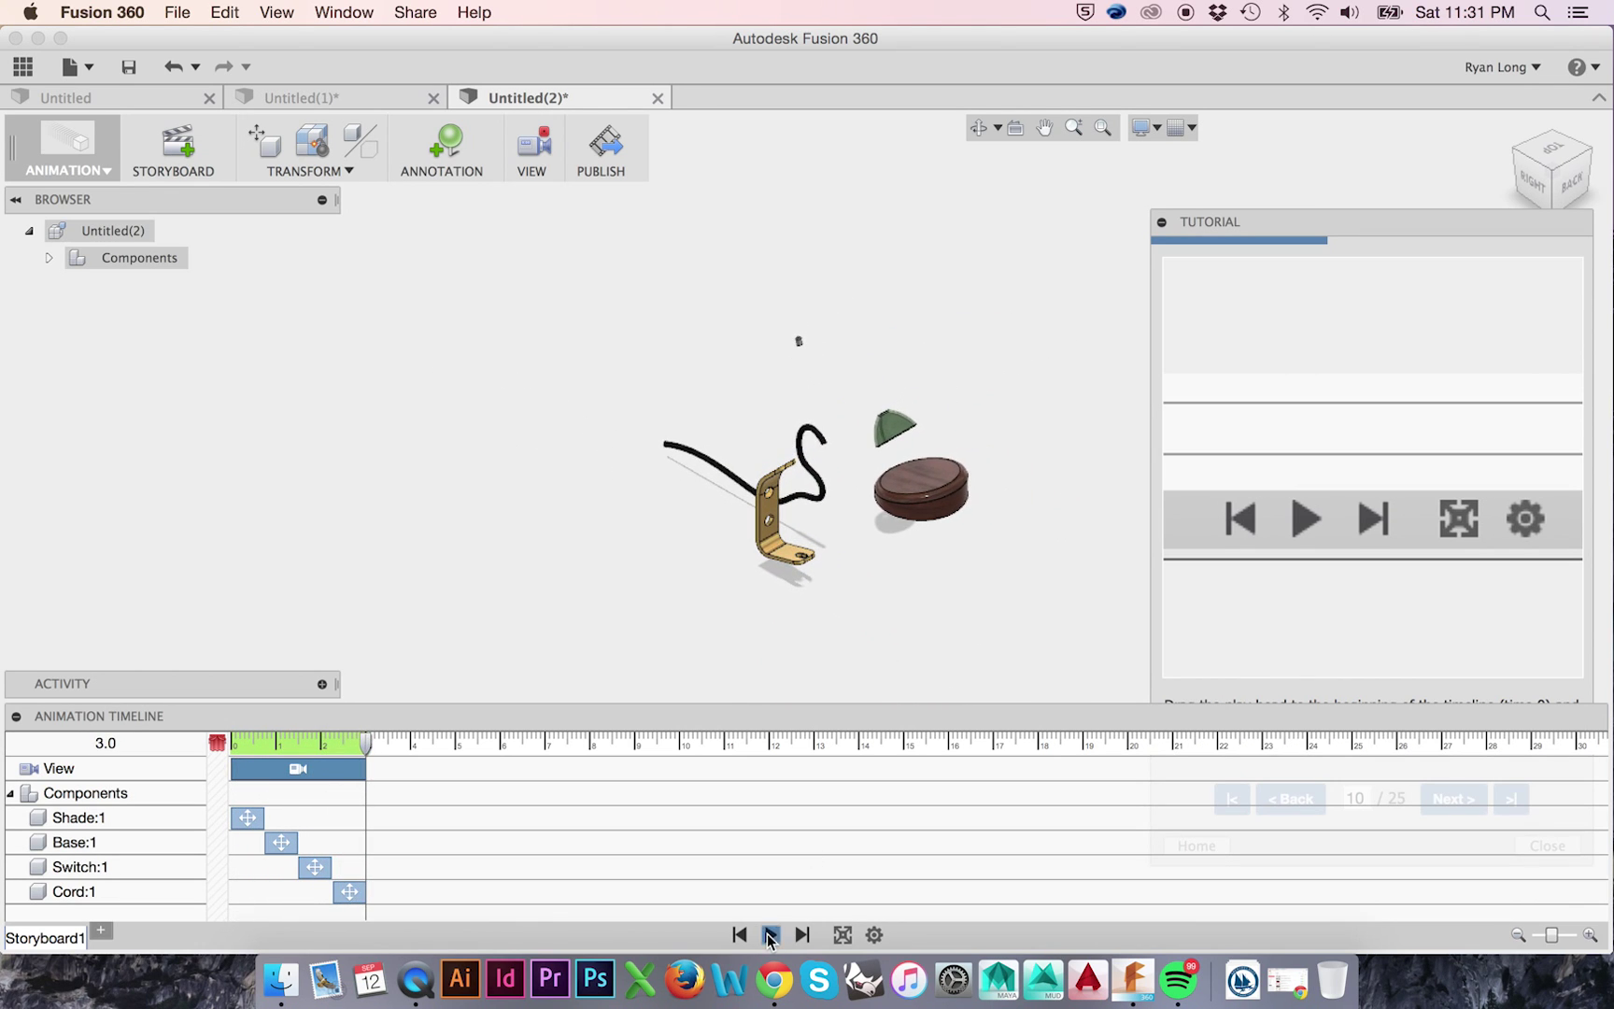
{"action": "left_click", "coordinate": [770, 934]}
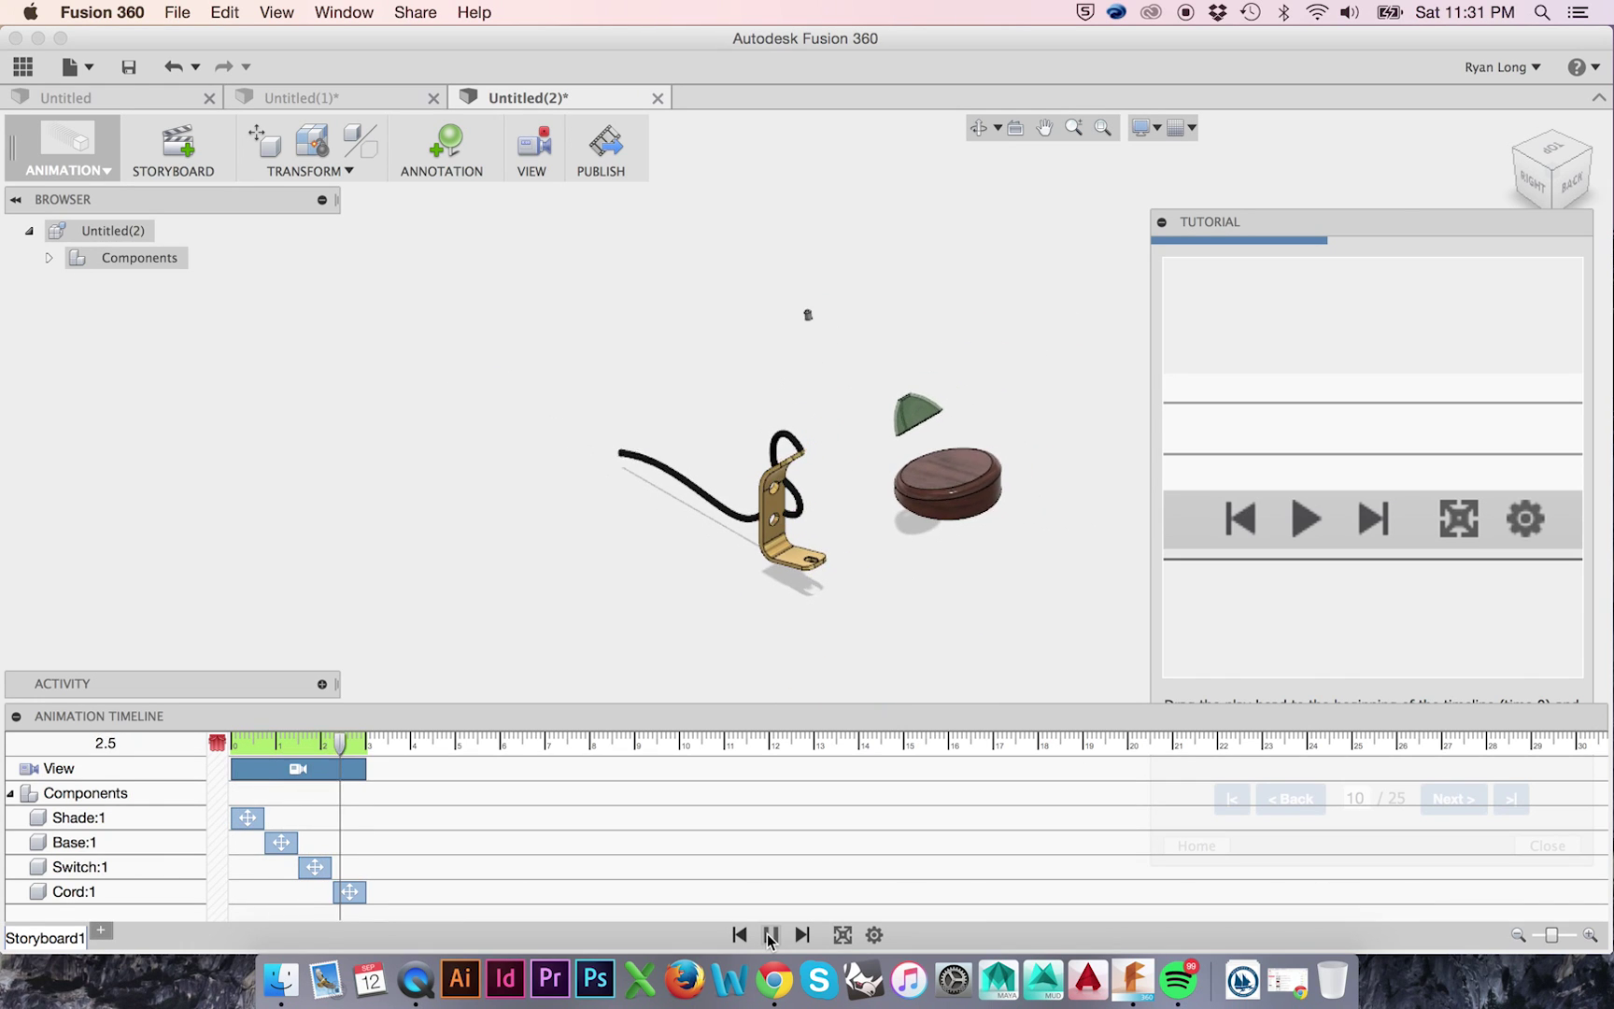
Duplicate Storyboard1 as a storyboard named Assembly and reverse its animation
{"action": "right_click", "coordinate": [43, 938]}
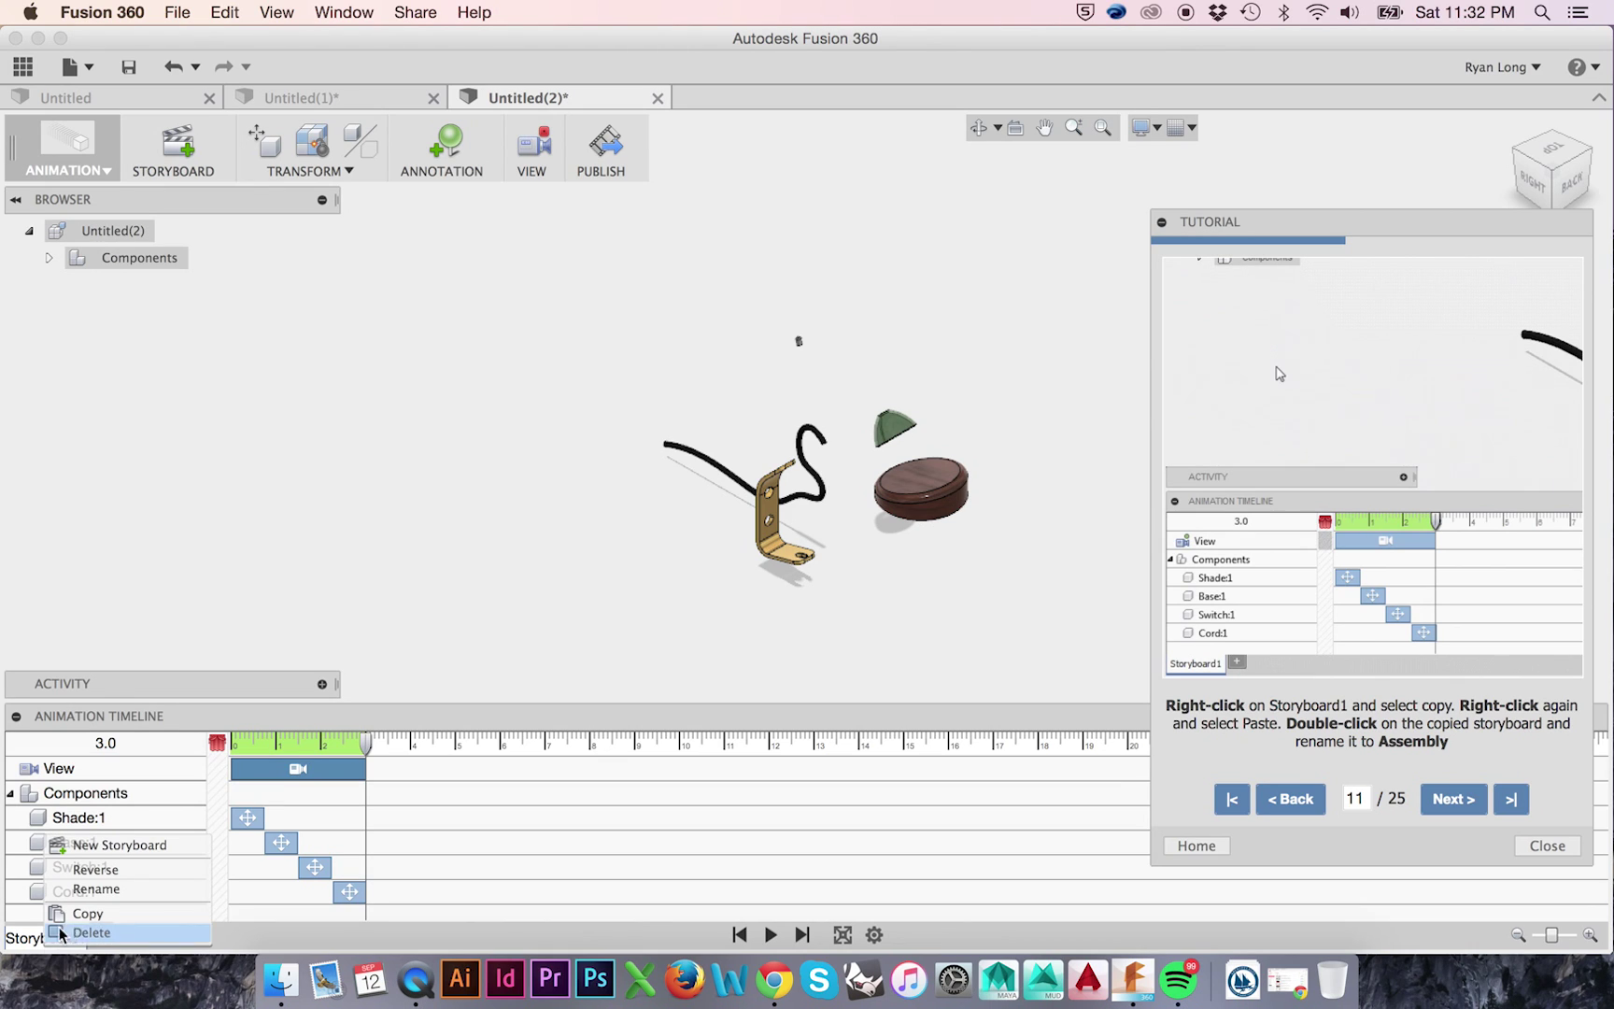
{"action": "left_click", "coordinate": [89, 914]}
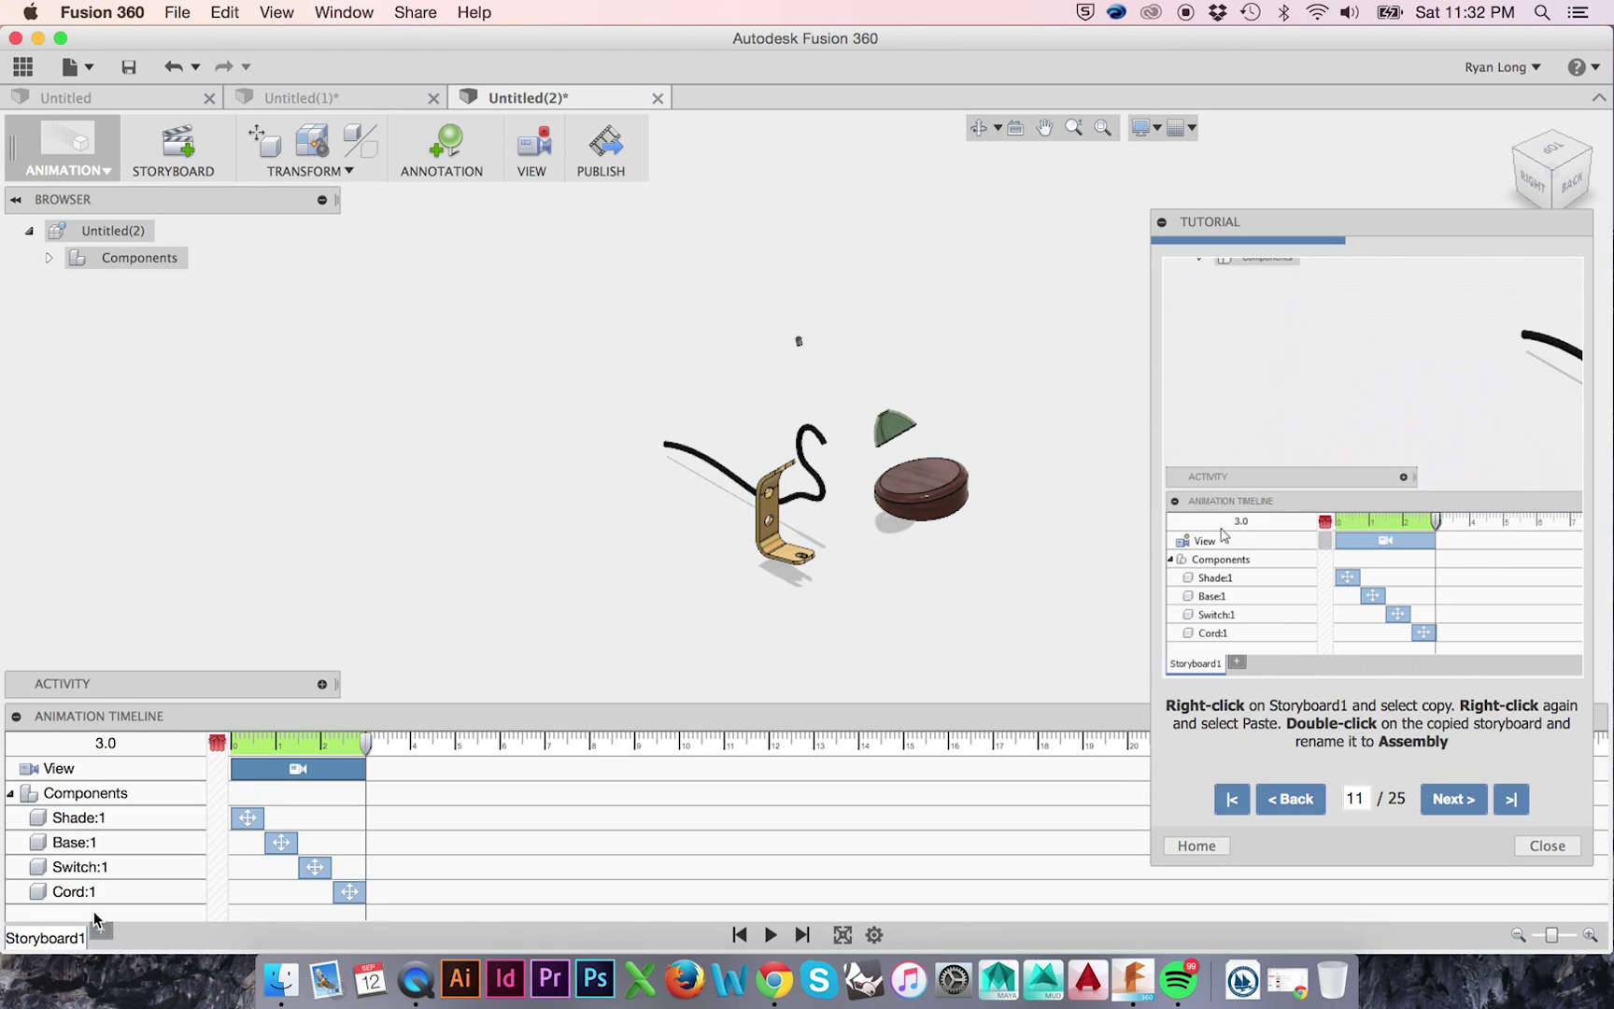
{"action": "right_click", "coordinate": [56, 938]}
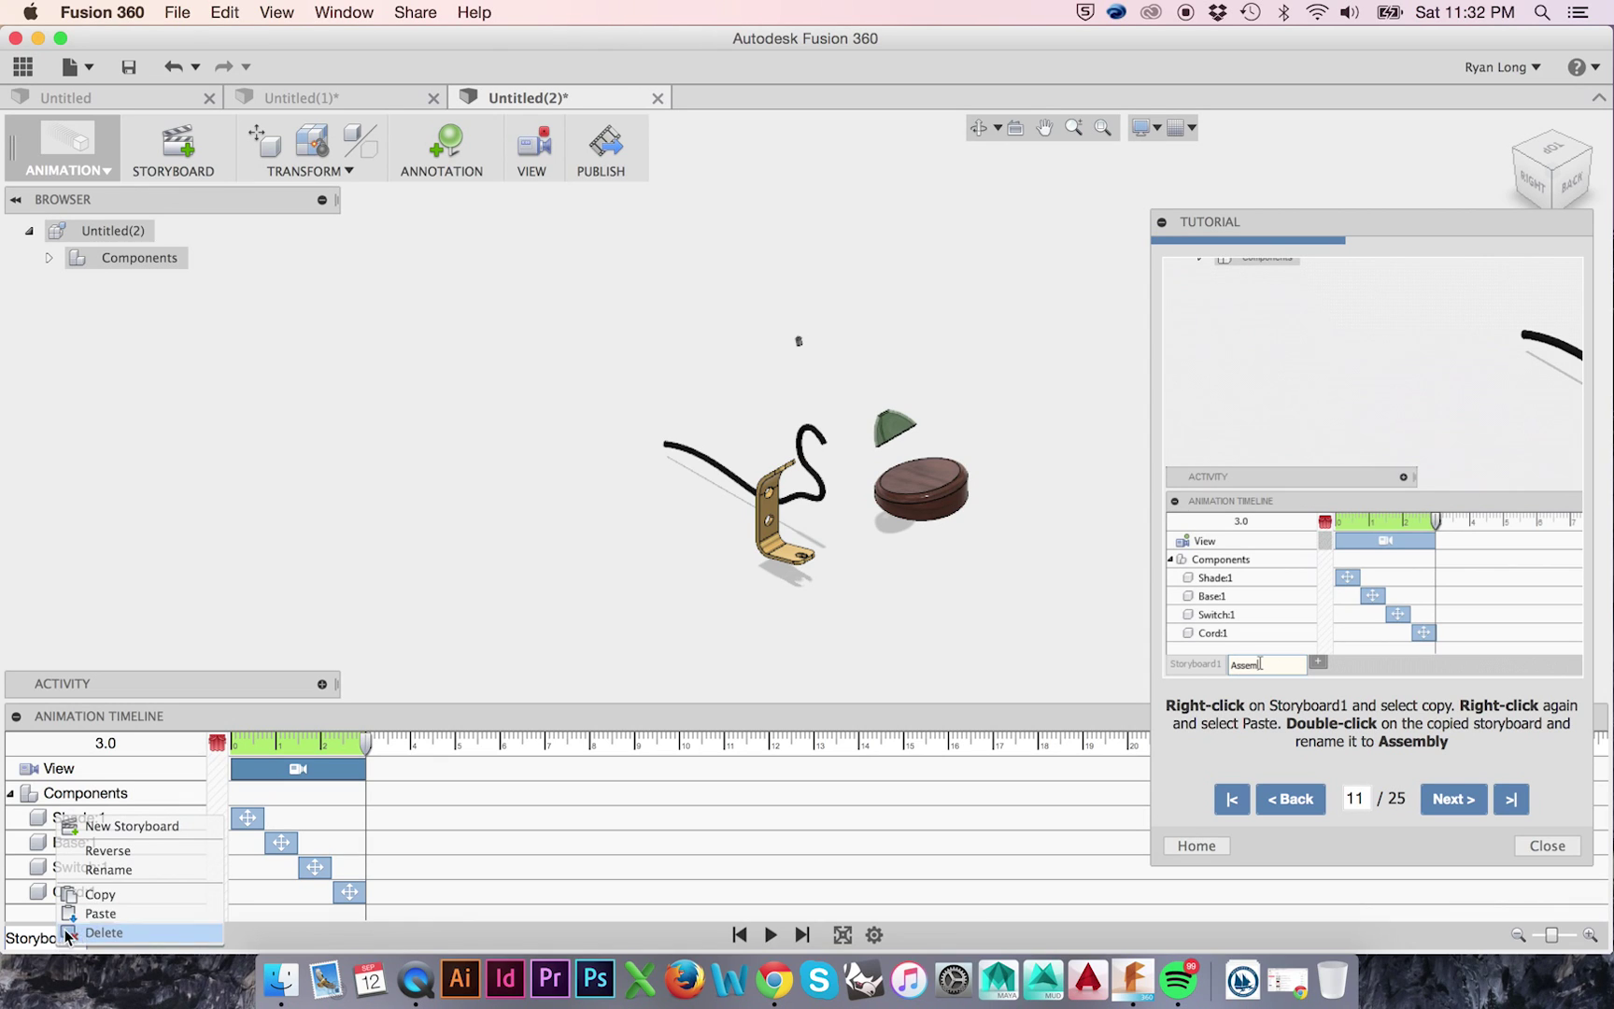
{"action": "left_click", "coordinate": [93, 914]}
{"action": "type", "text": "Assembly"}
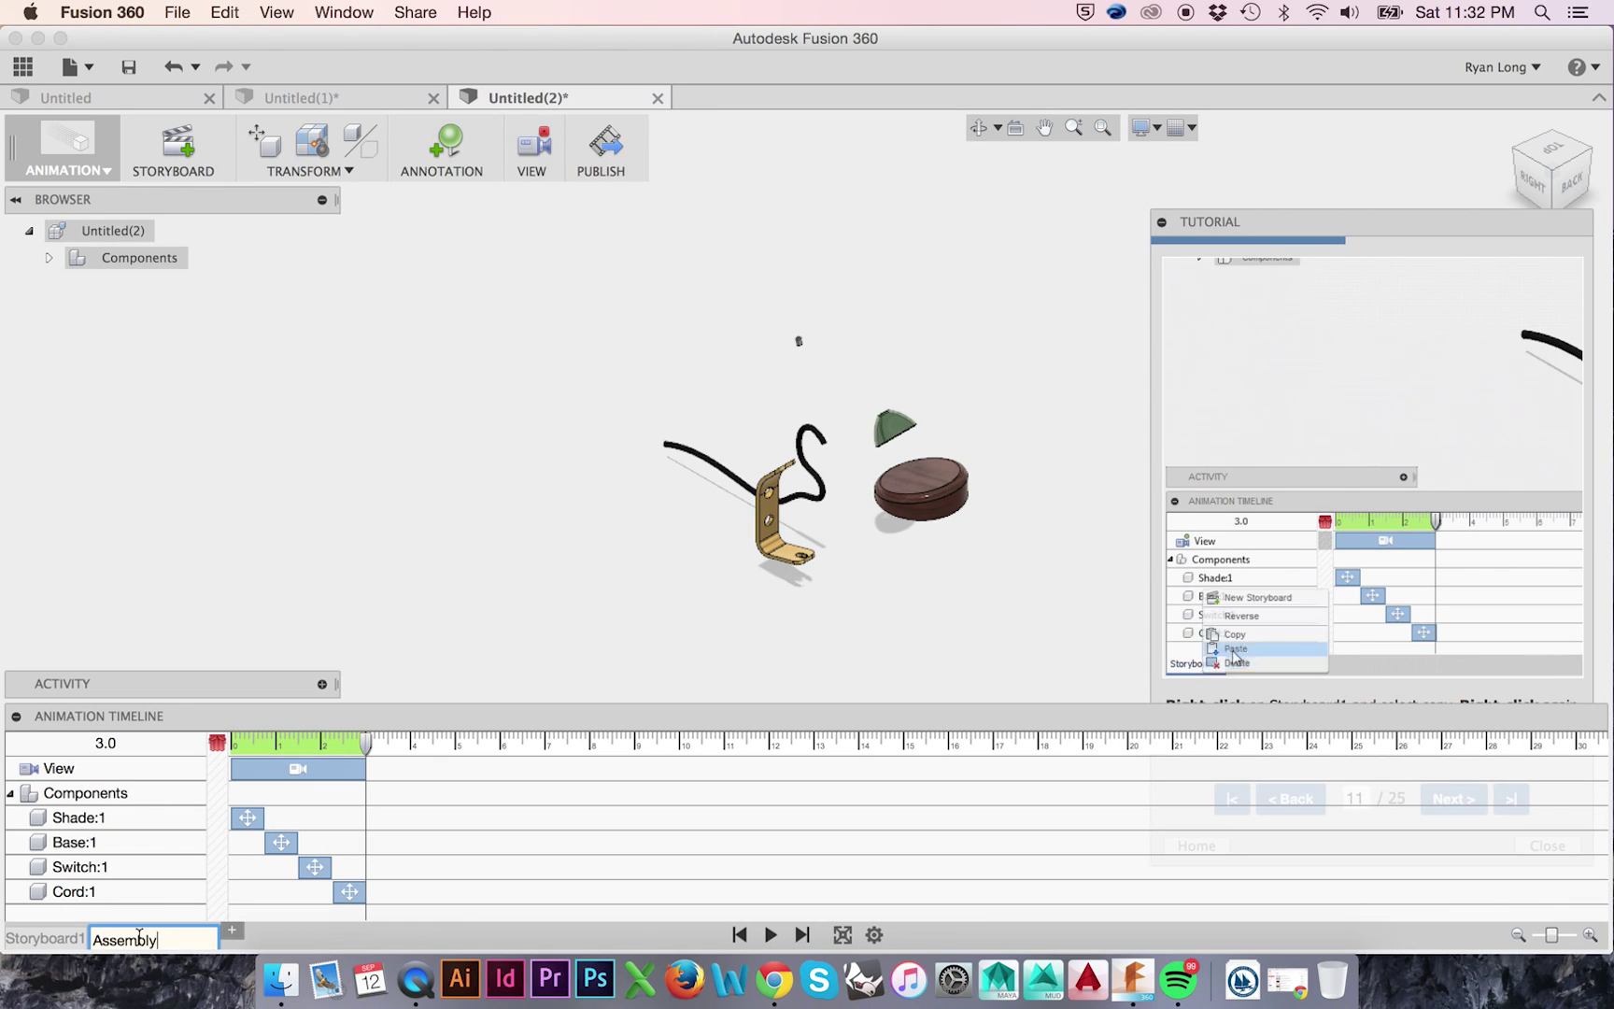
{"action": "key", "text": "Return"}
{"action": "right_click", "coordinate": [134, 940]}
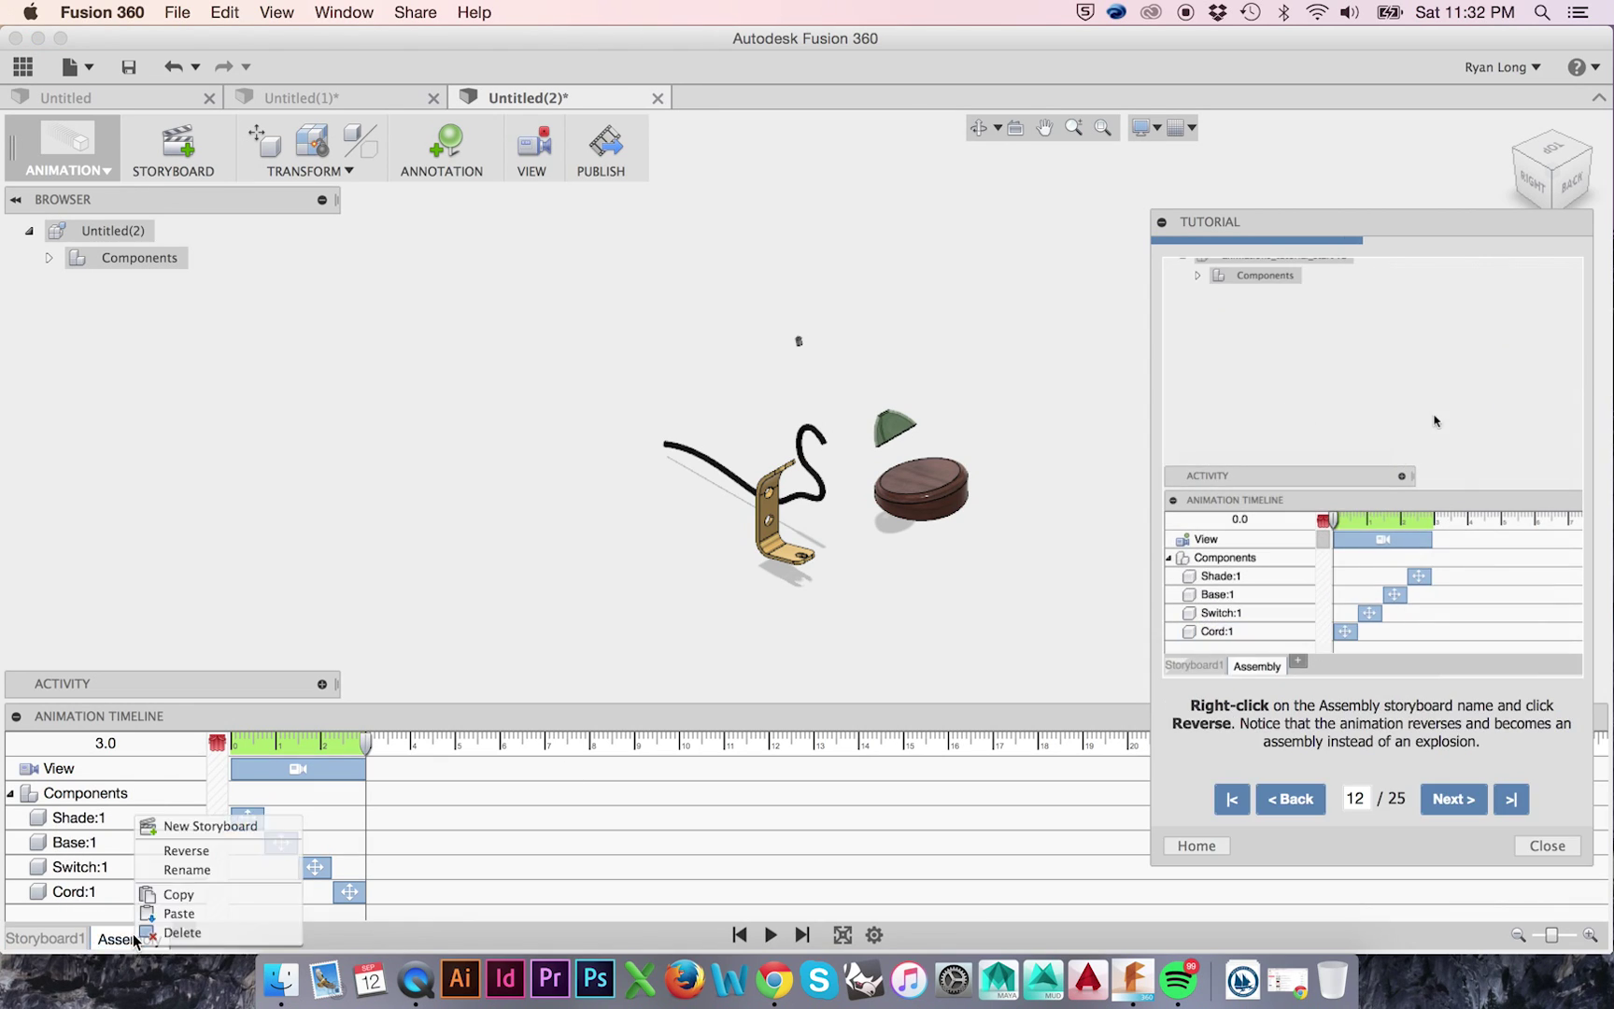
{"action": "left_click", "coordinate": [189, 851]}
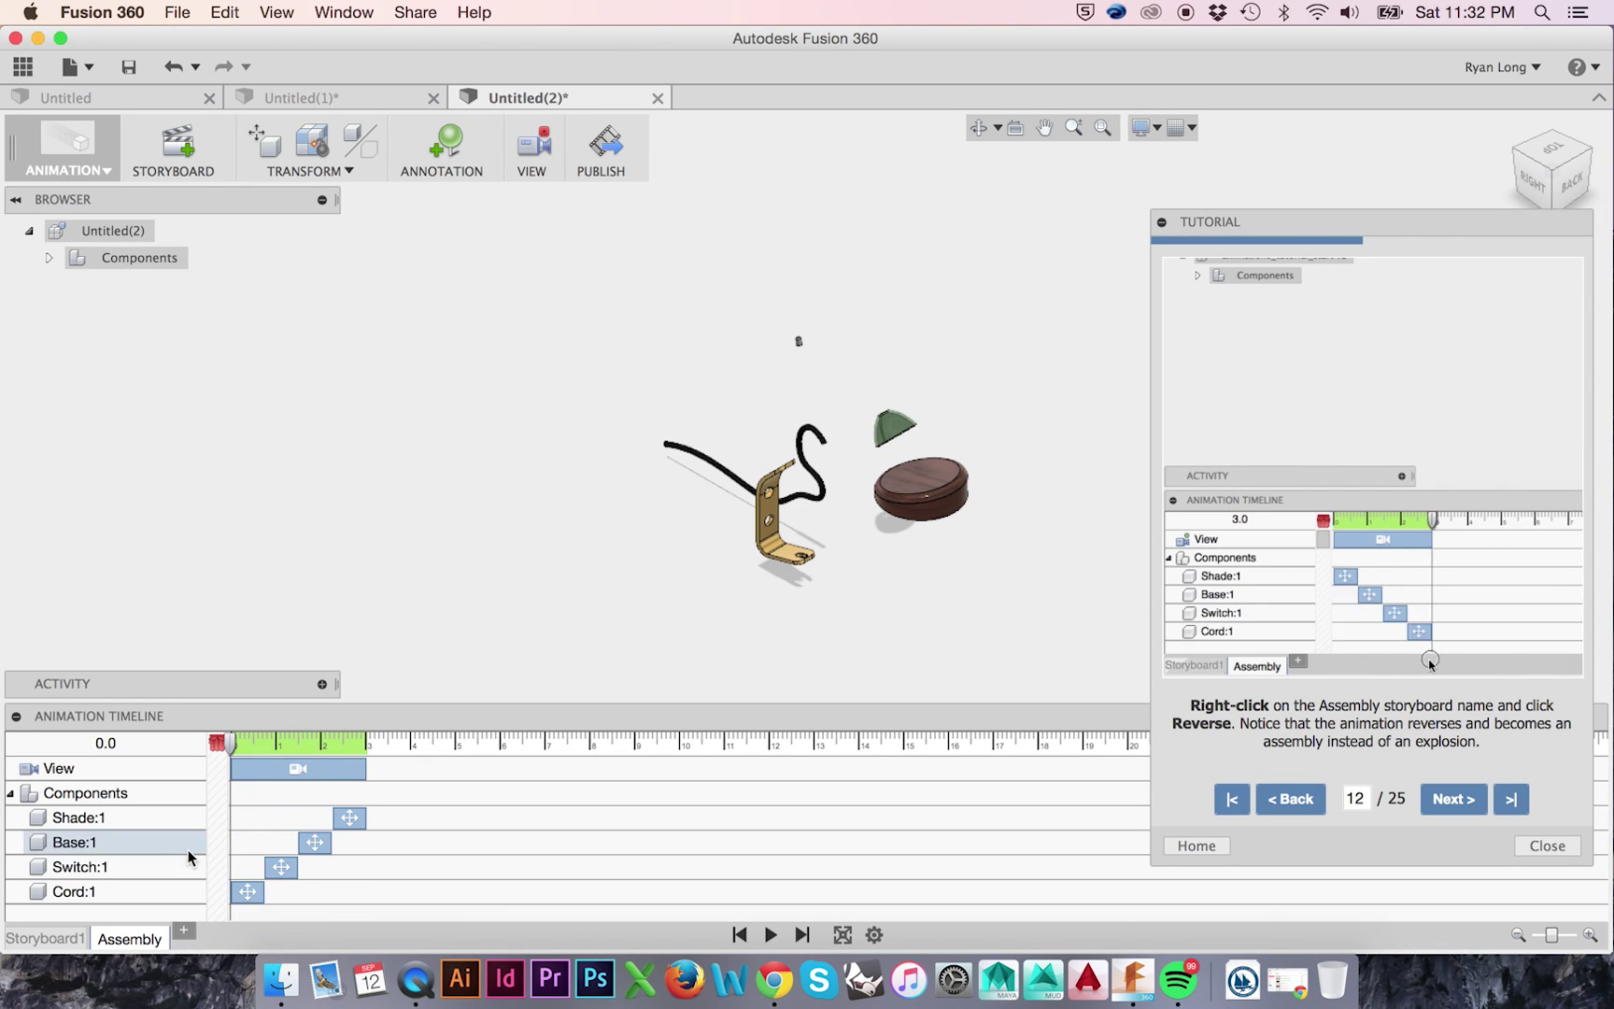
Add a new storyboard of type Clean and name it disassemble
{"action": "left_click", "coordinate": [183, 934]}
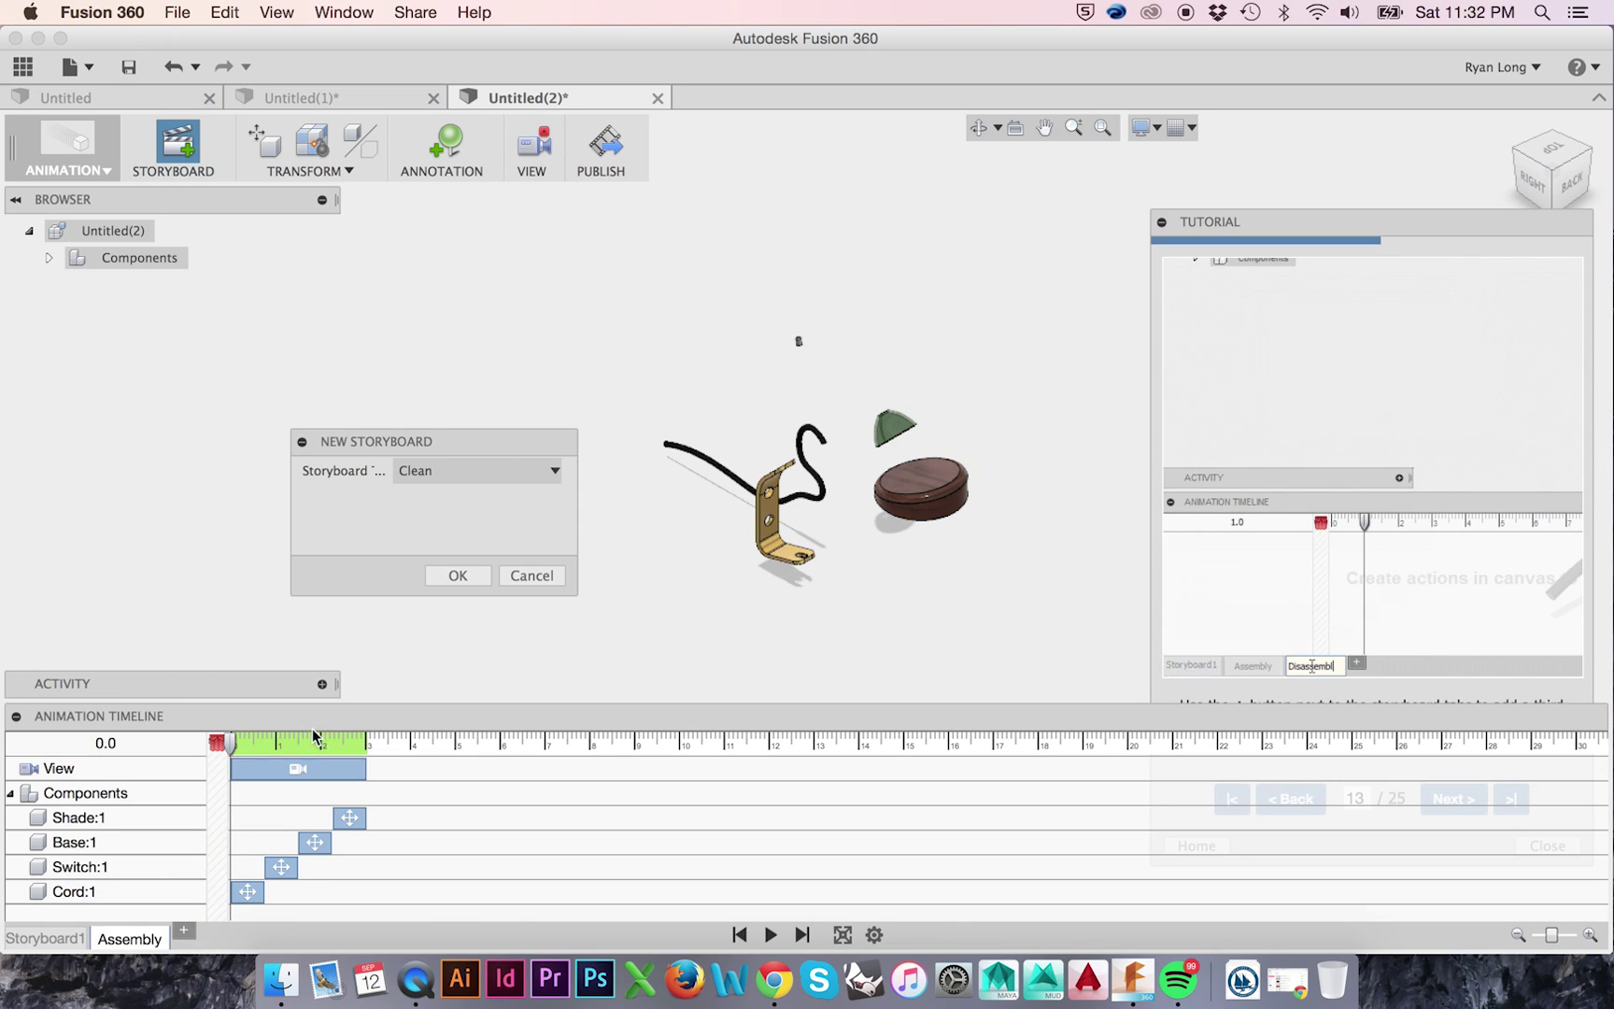
{"action": "left_click", "coordinate": [458, 575]}
{"action": "double_click", "coordinate": [213, 938]}
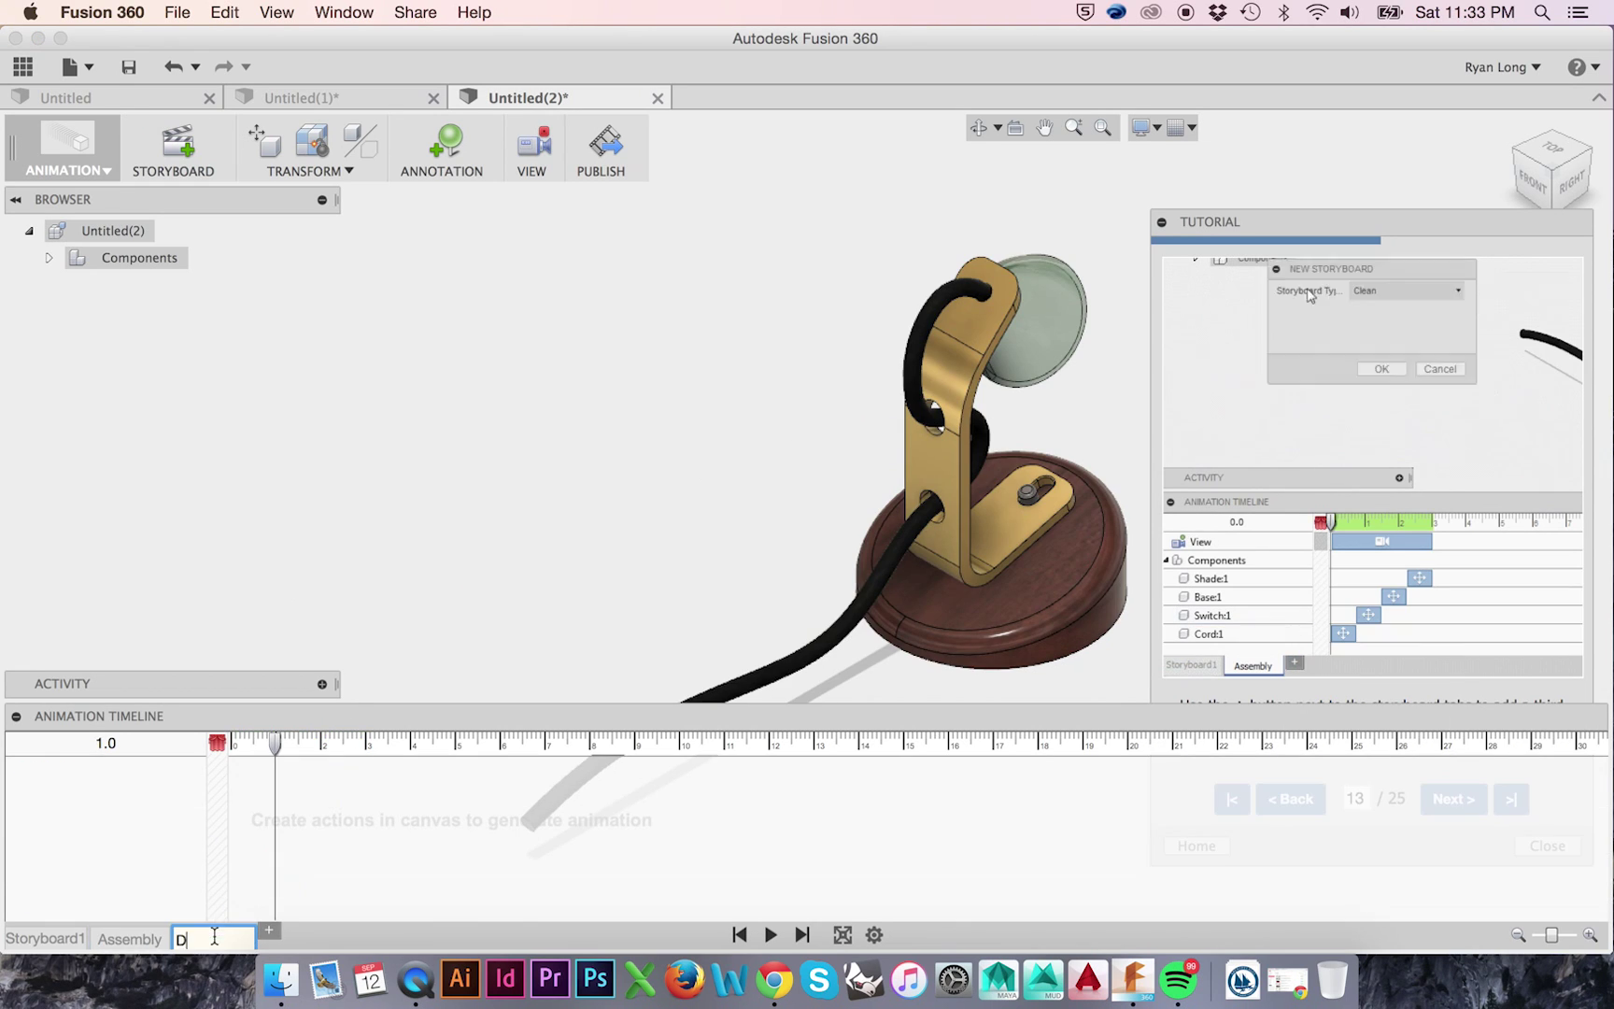
{"action": "type", "text": "disassemble"}
{"action": "key", "text": "Return"}
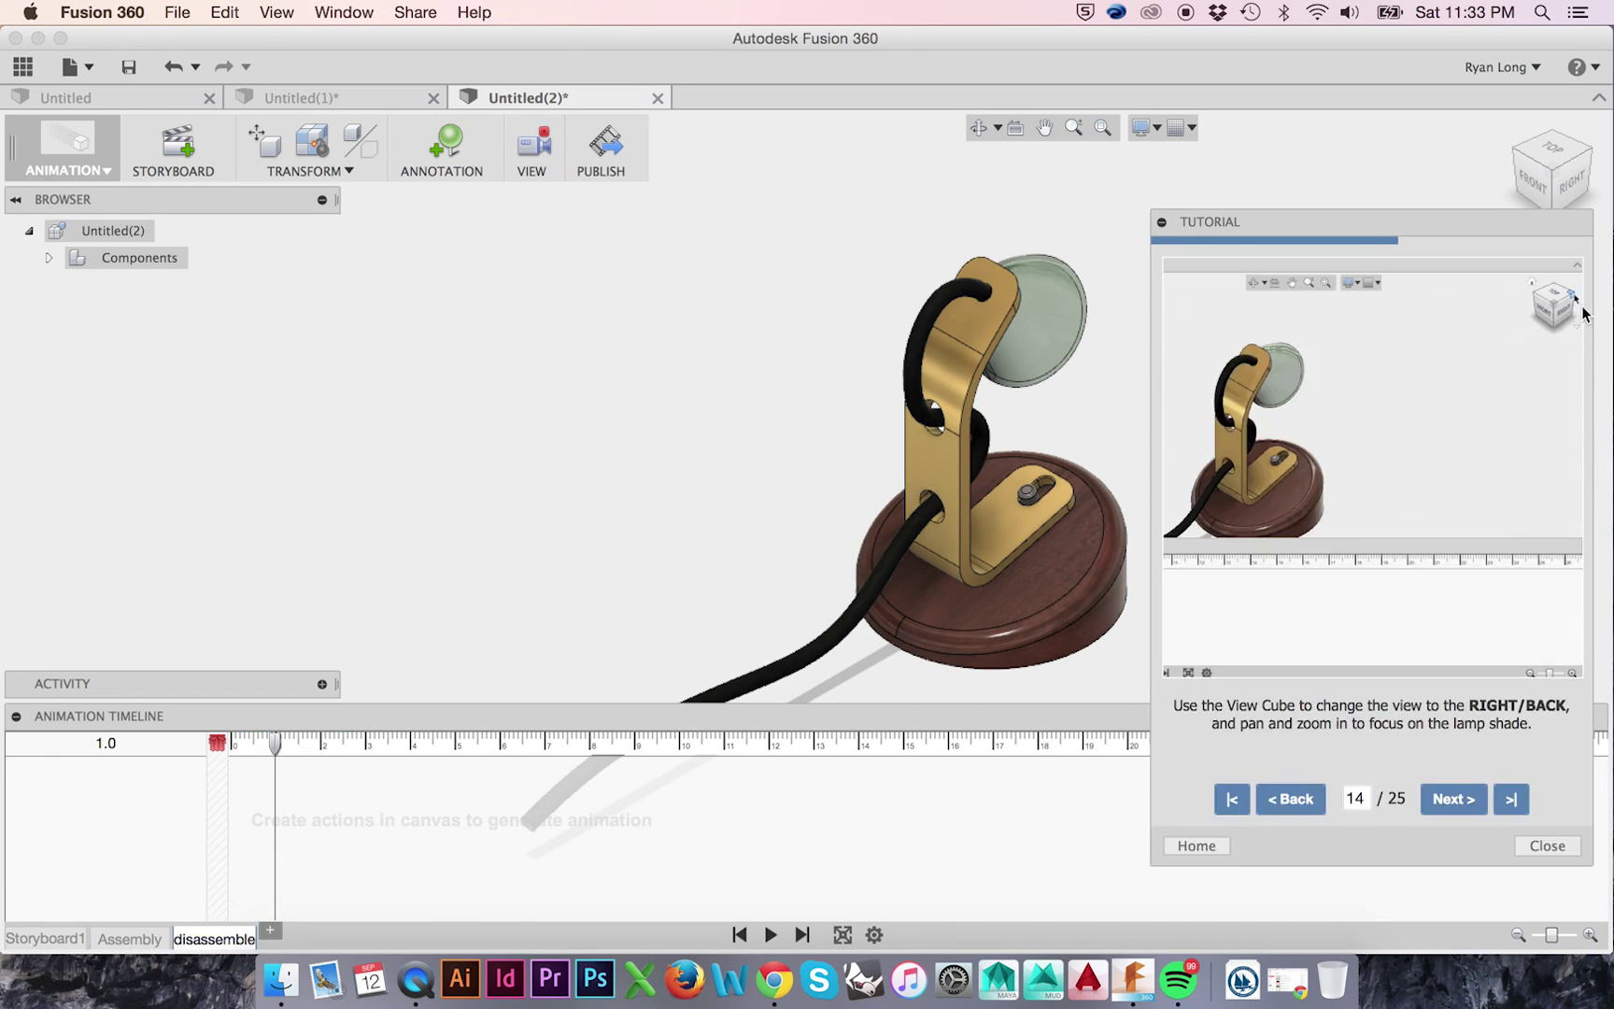
Change the view to Right/Back and use Transform Components to move and rotate the lamp shade away from its assembled location
{"action": "left_click", "coordinate": [1575, 203]}
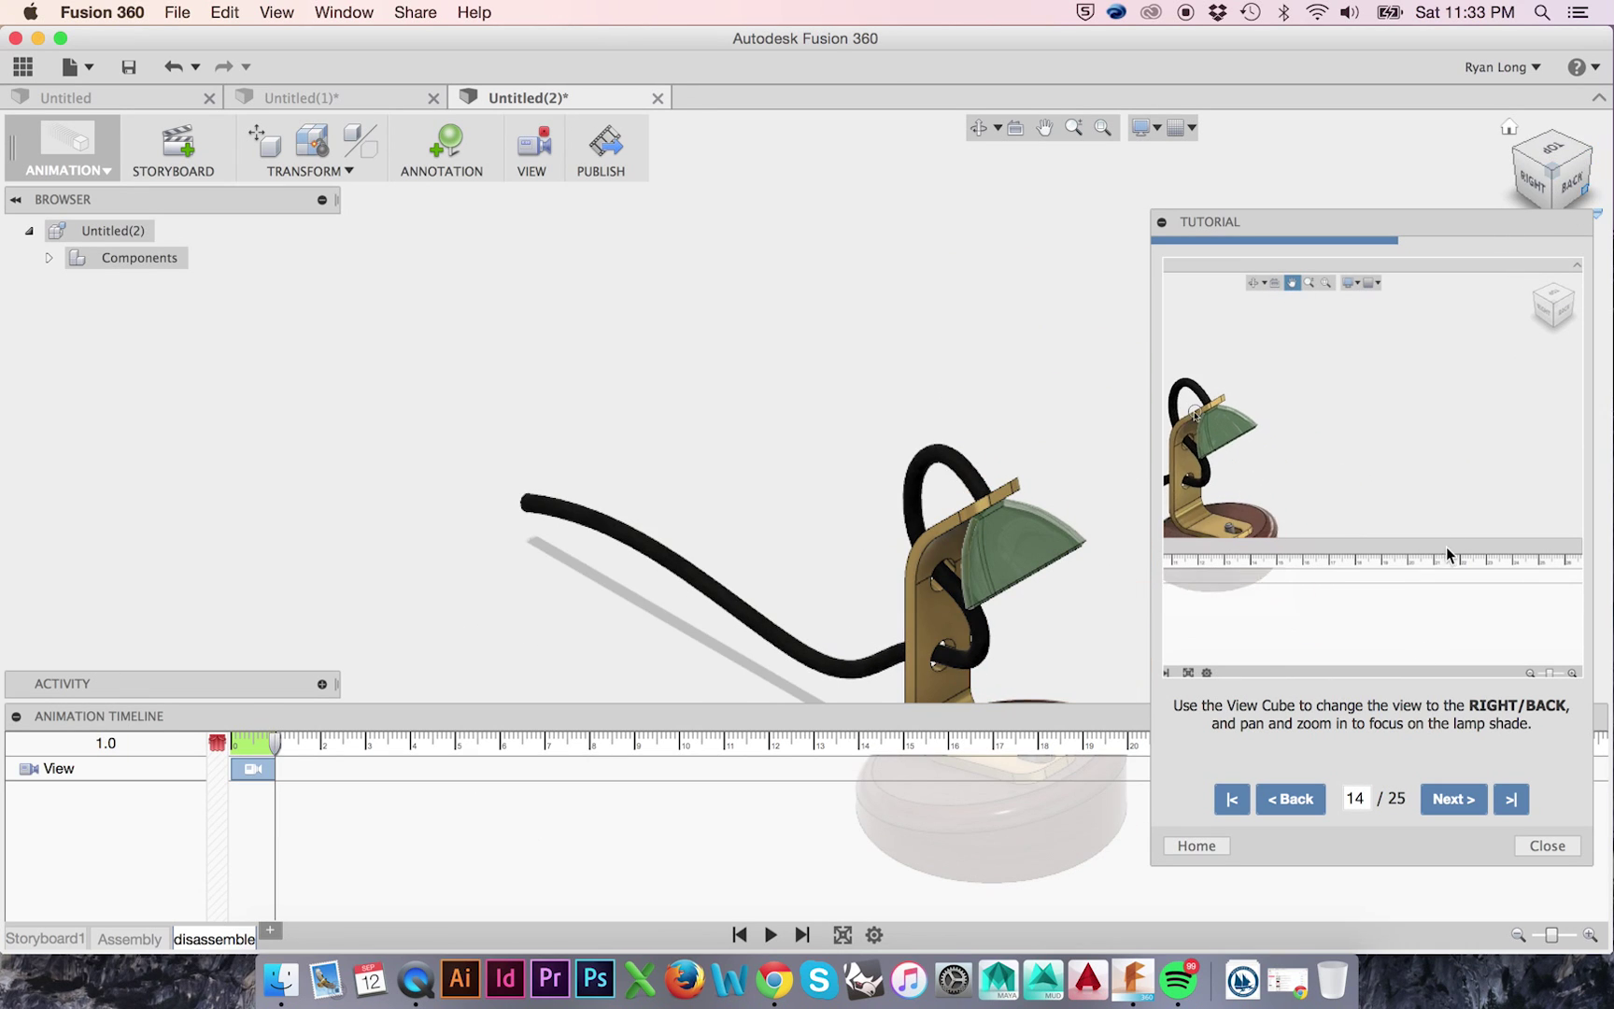
{"action": "left_click", "coordinate": [922, 449]}
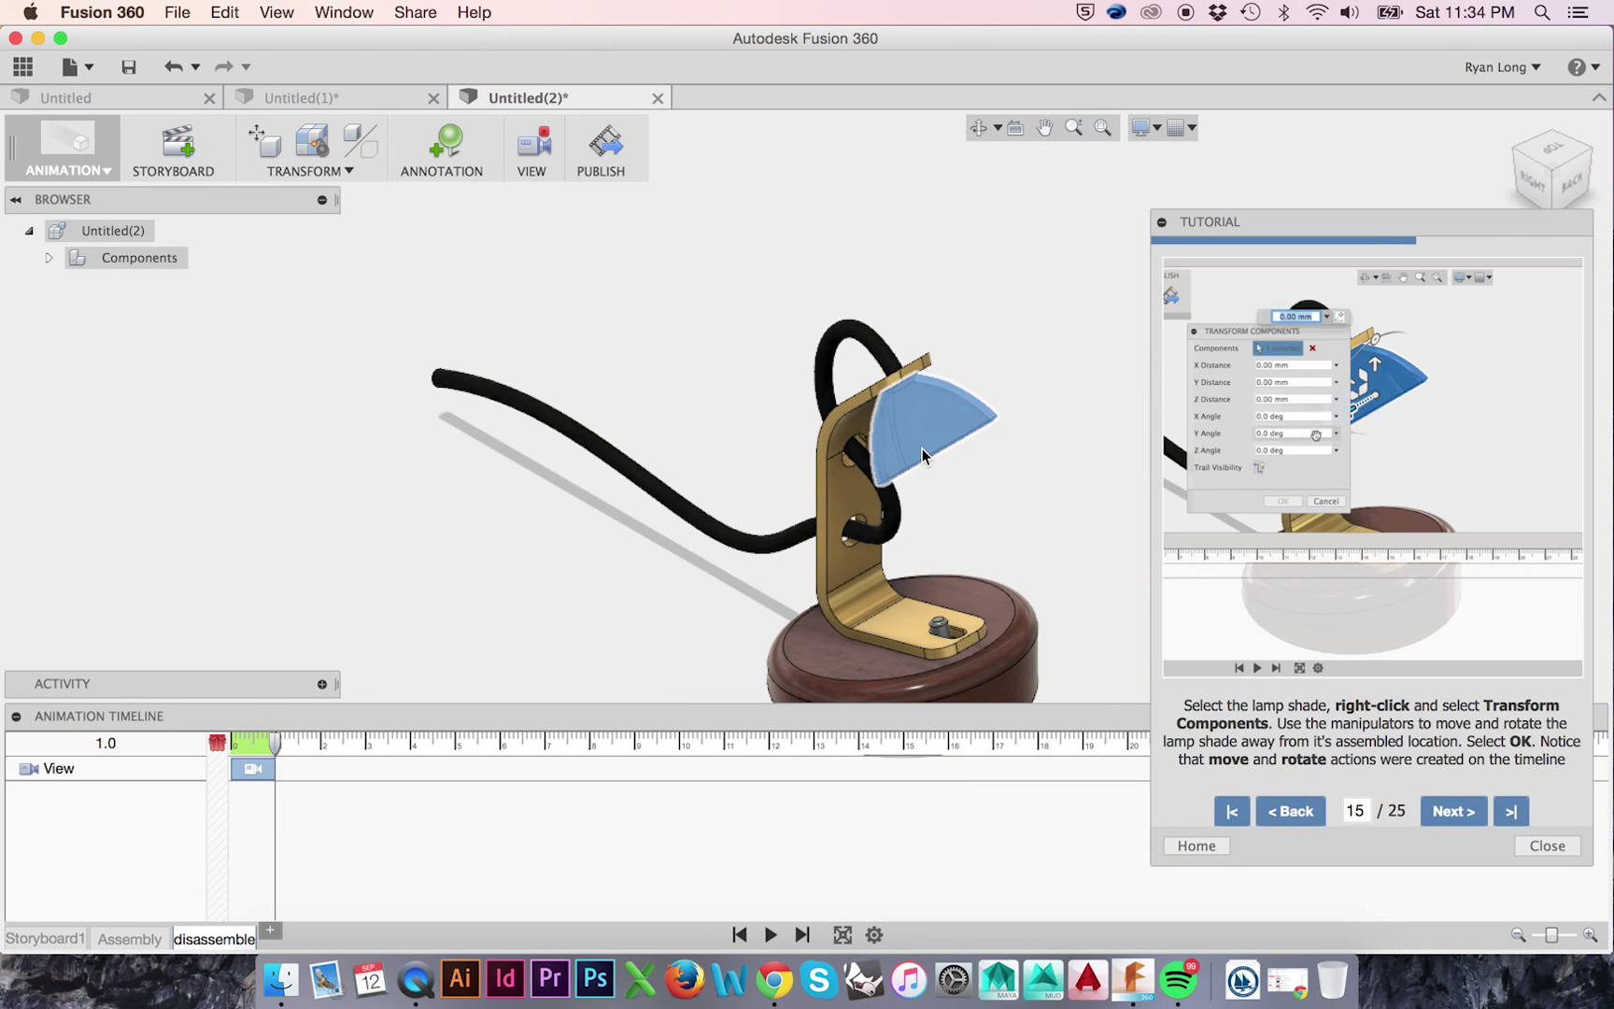
{"action": "right_click", "coordinate": [922, 449]}
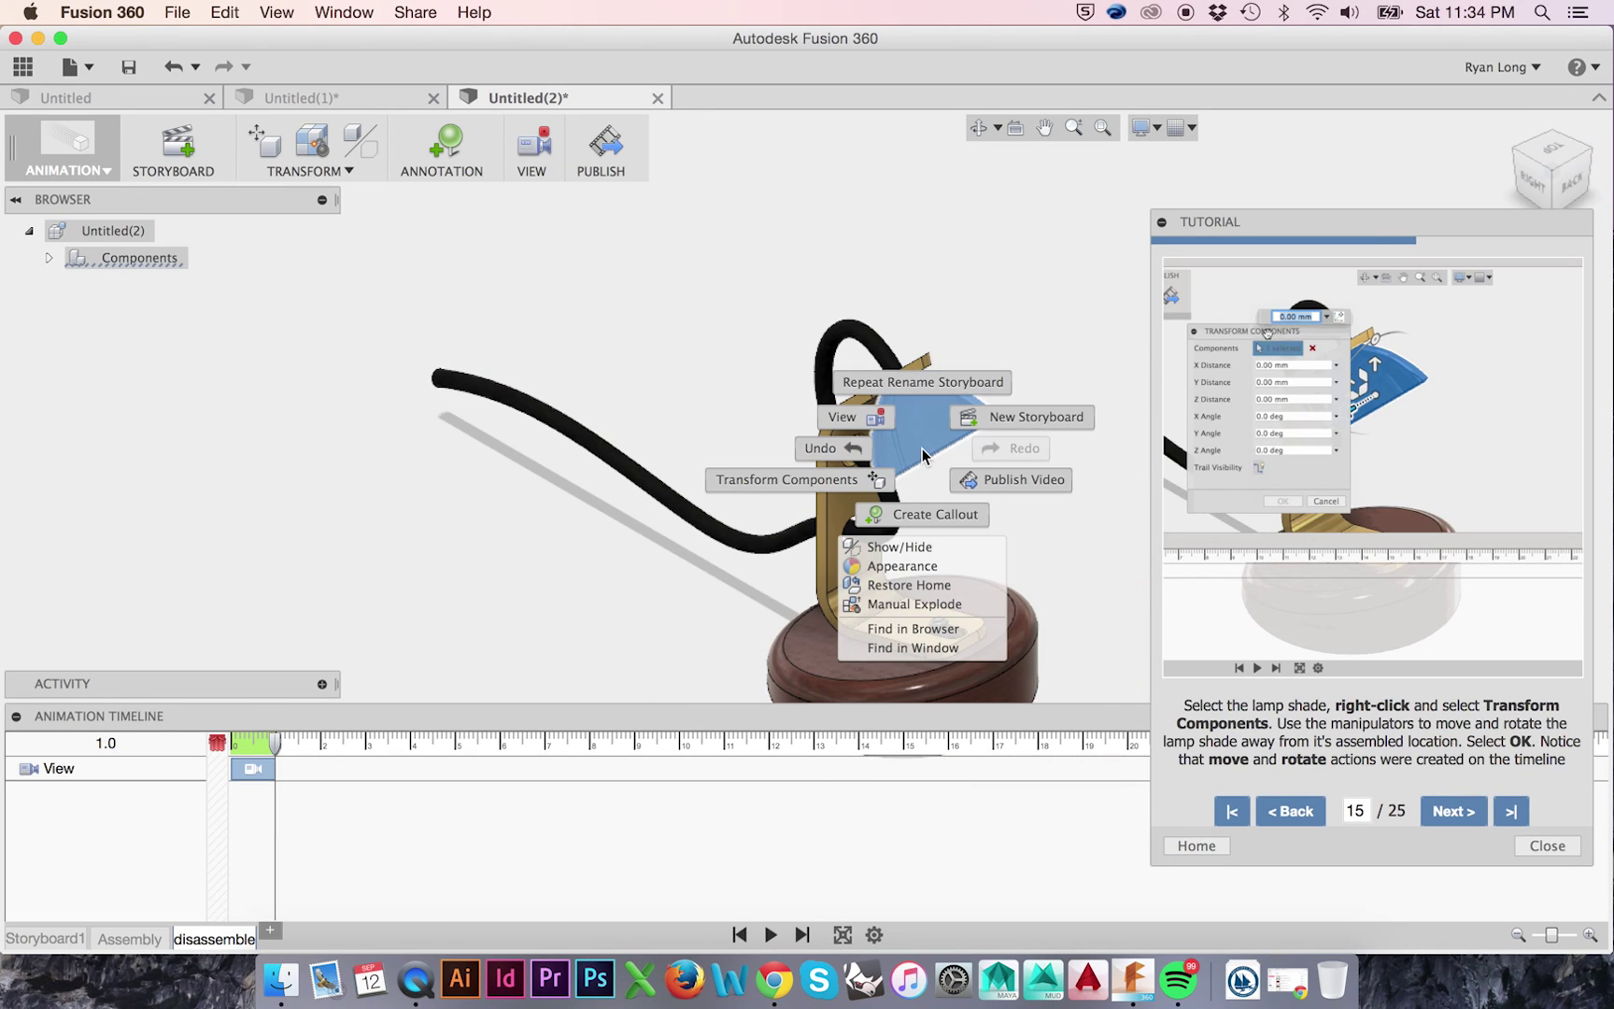
{"action": "left_click", "coordinate": [848, 483]}
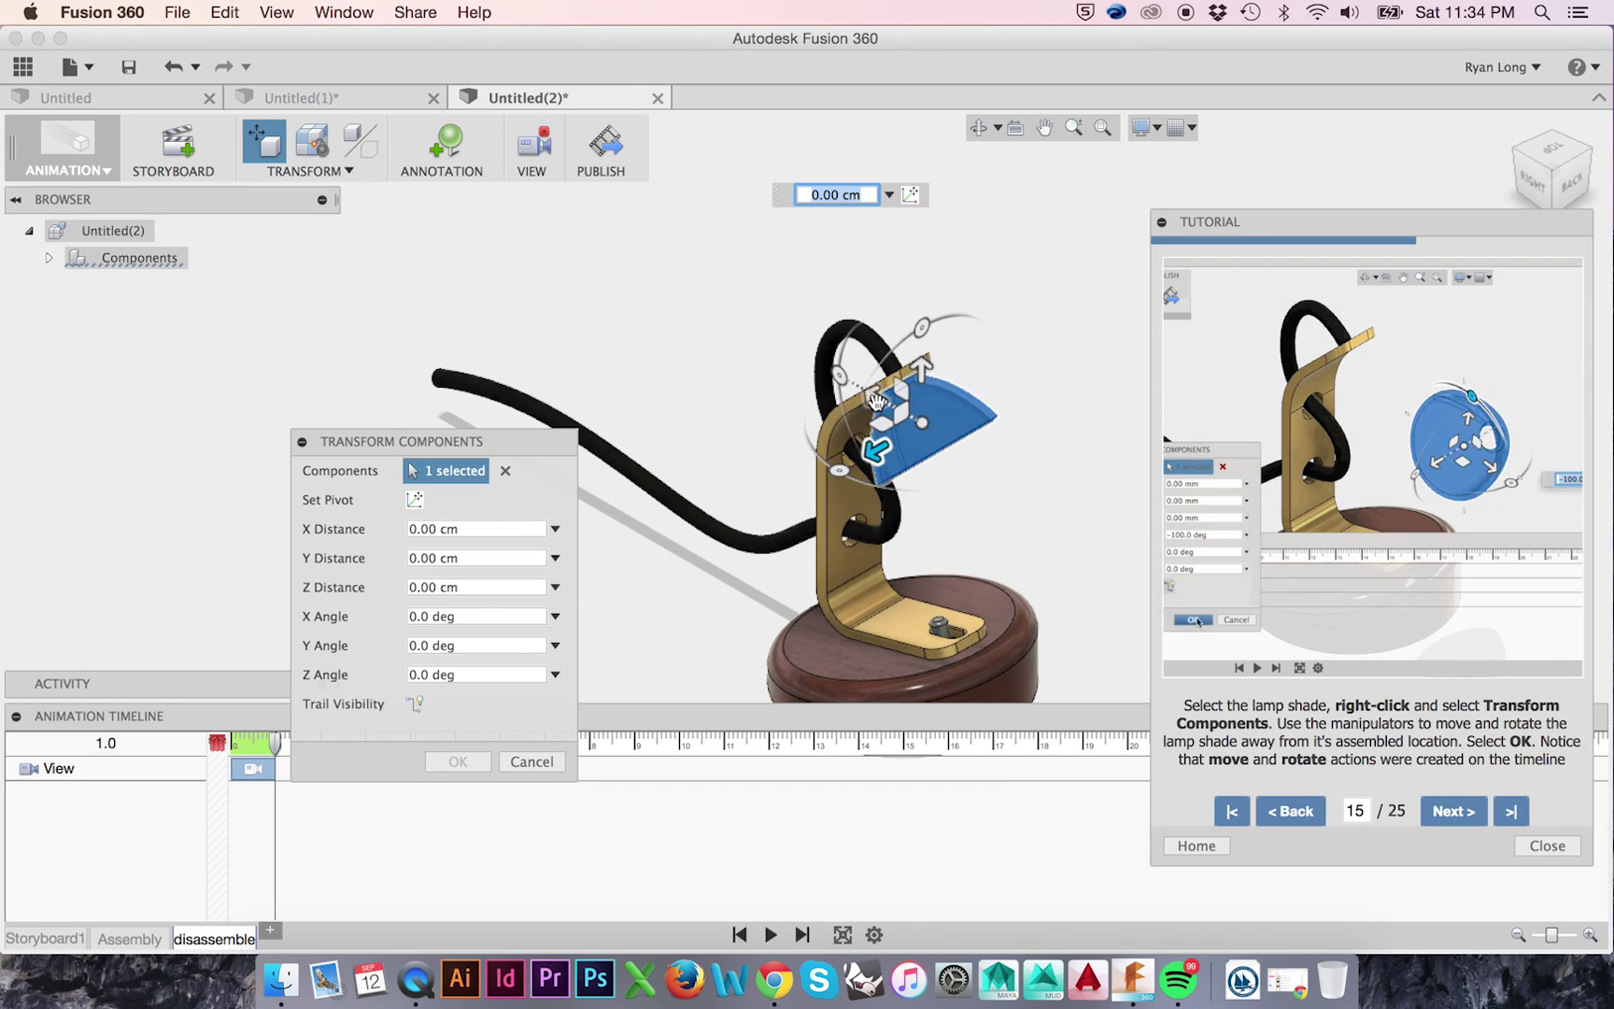
{"action": "left_click_drag", "start_coordinate": [887, 427], "coordinate": [1041, 467]}
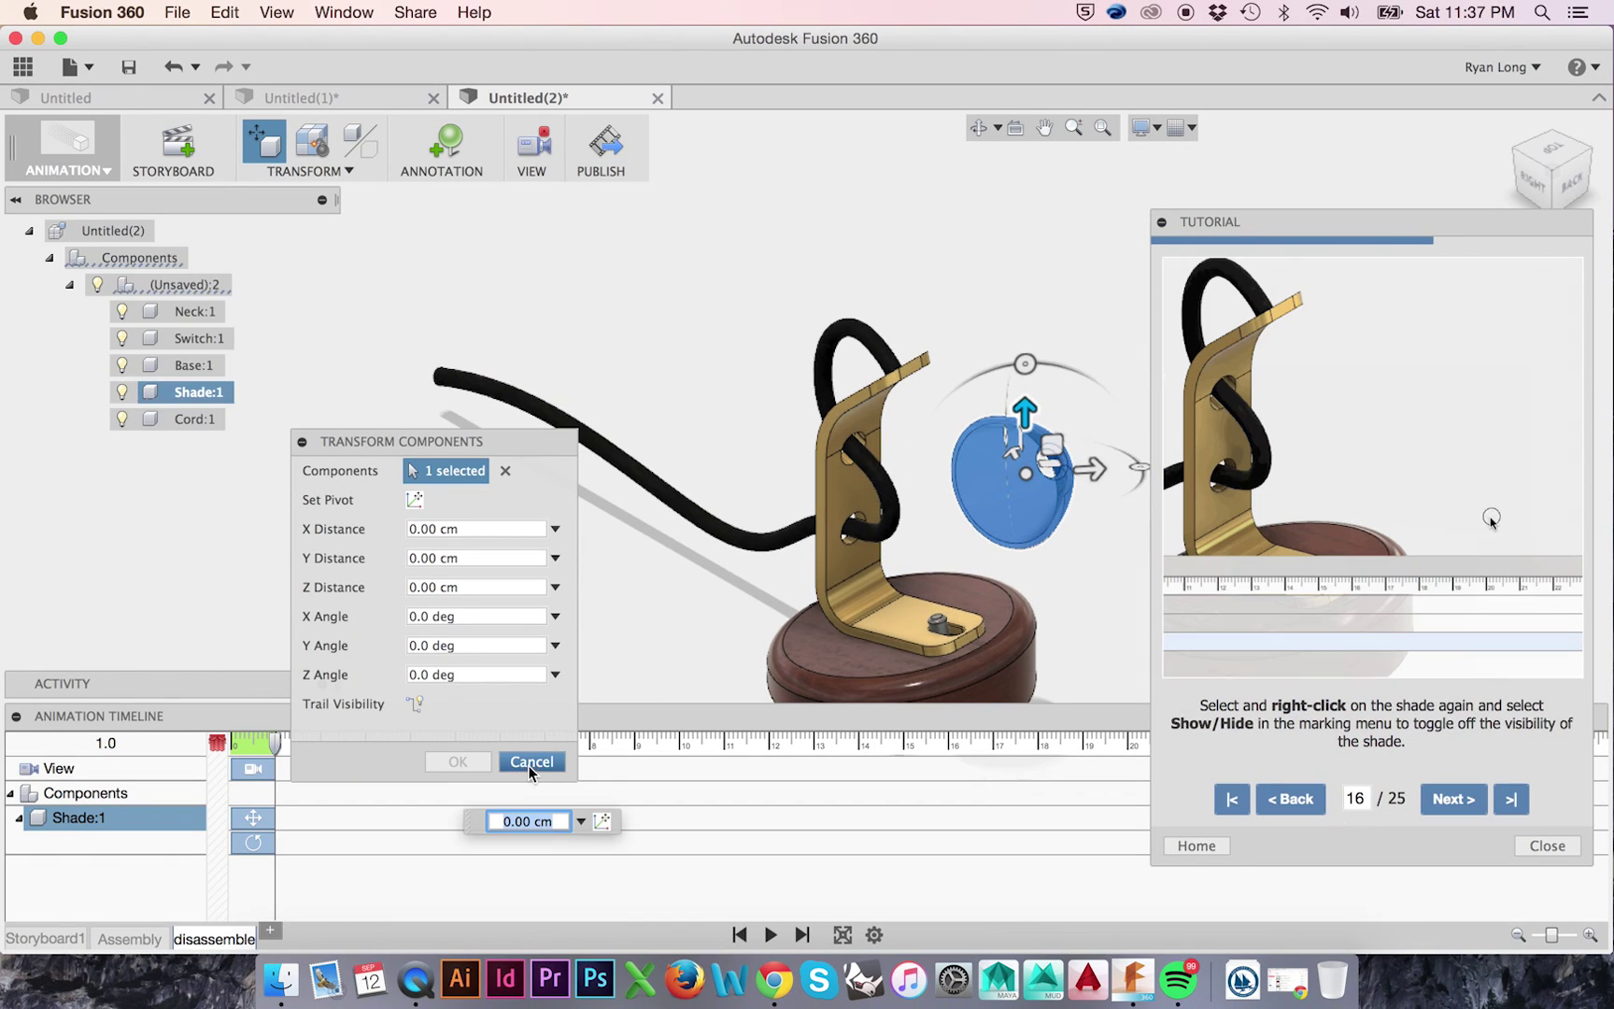
Toggle off the visibility of the Shade:1 component at the current time
{"action": "left_click", "coordinate": [532, 762]}
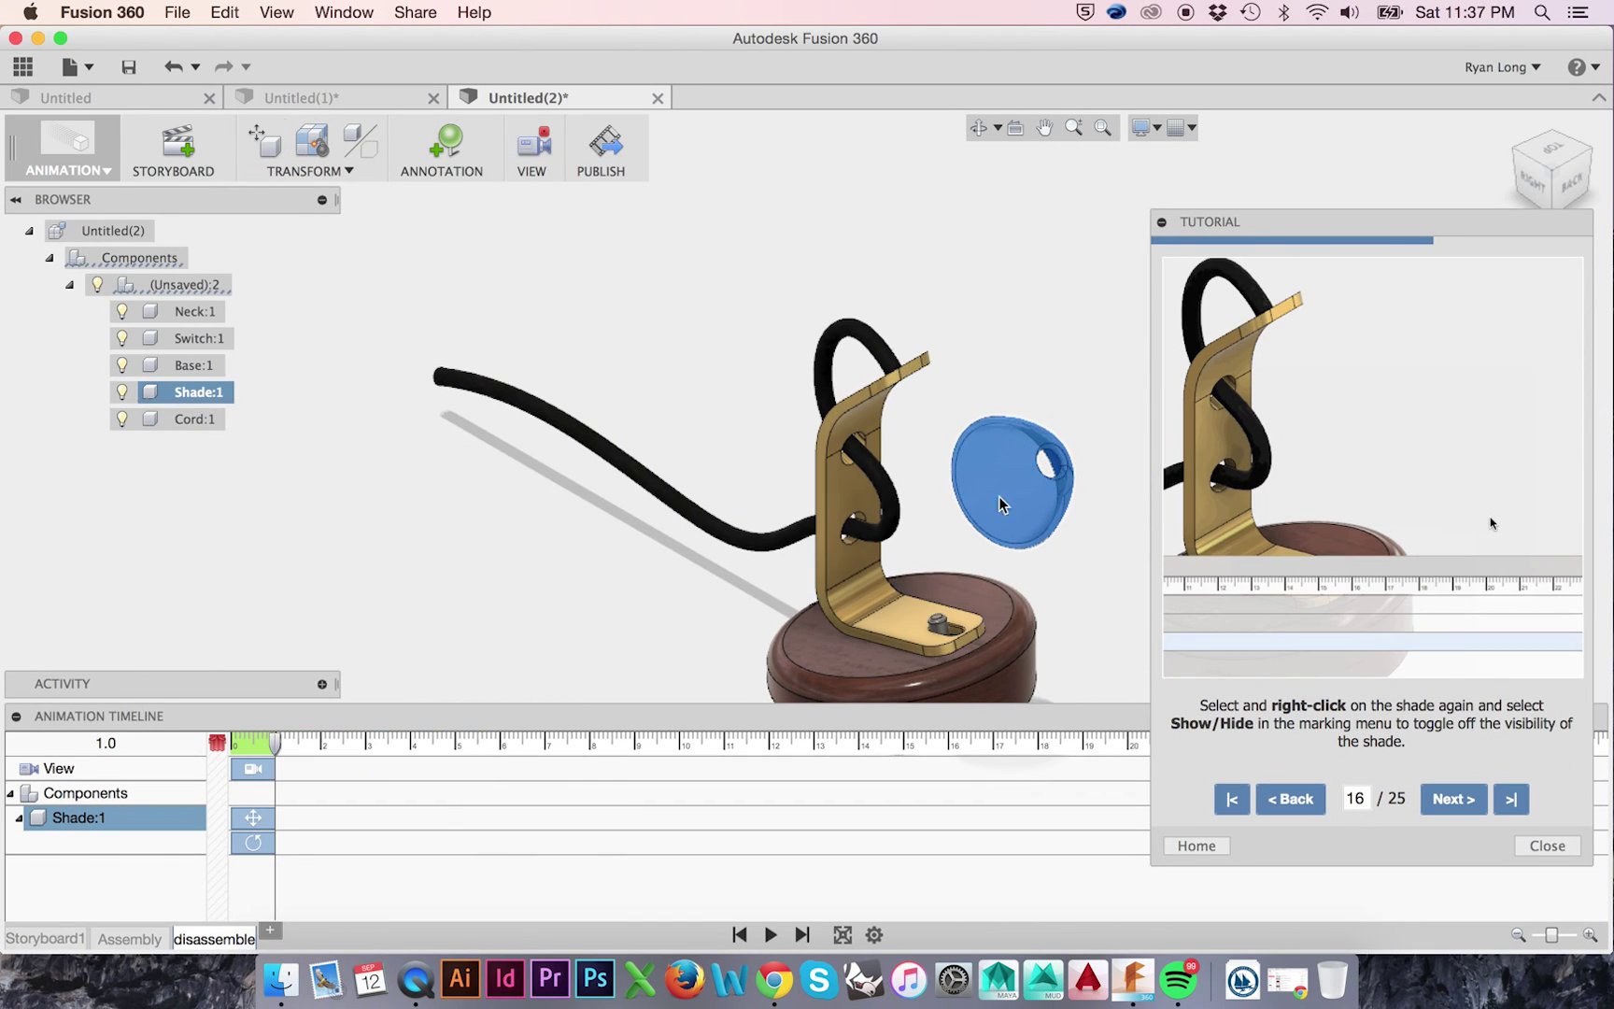
{"action": "right_click", "coordinate": [1031, 496]}
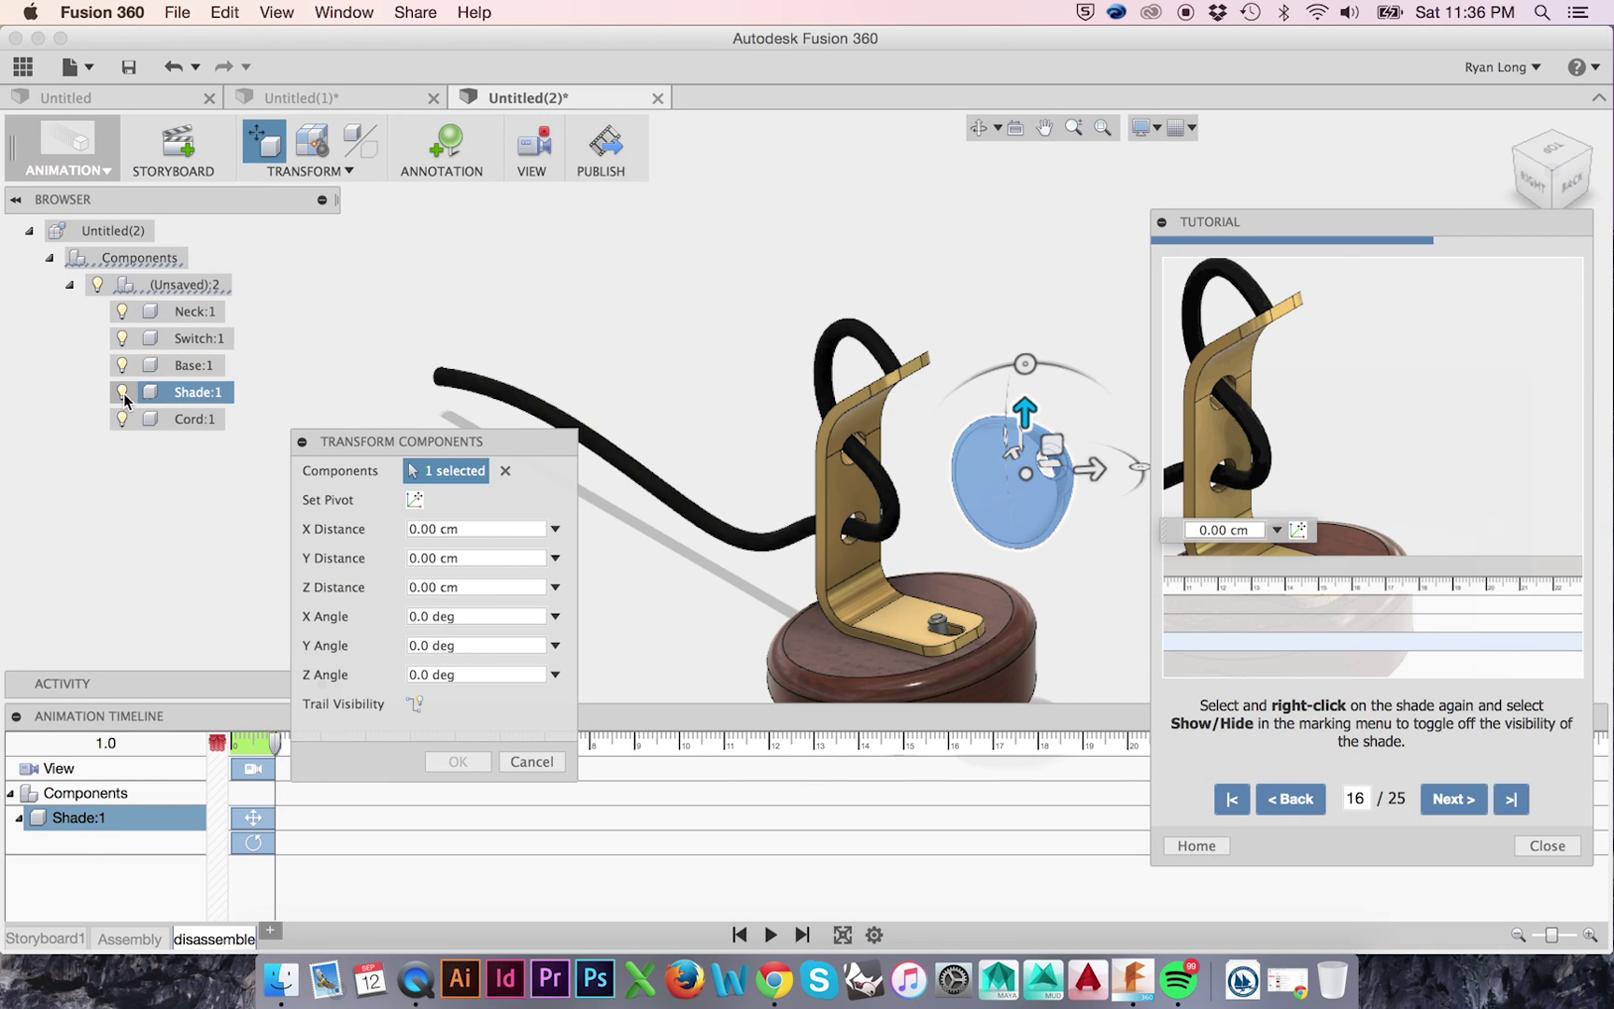
{"action": "left_click", "coordinate": [122, 393]}
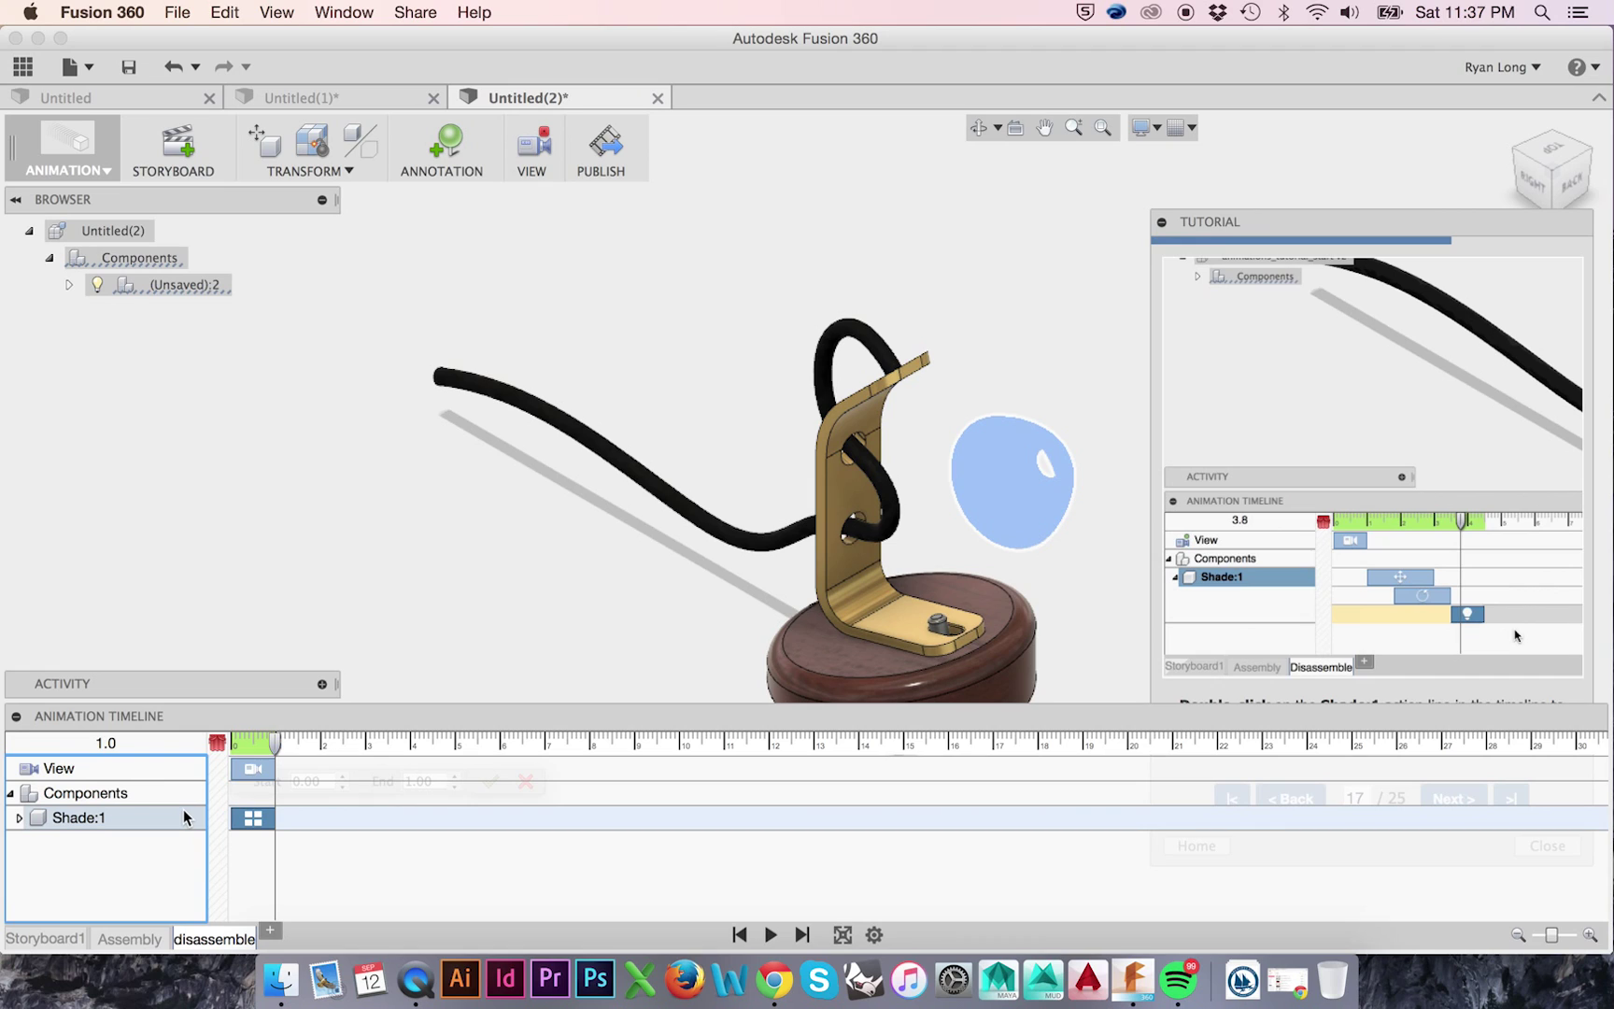
Expand the Shade:1 actions, shift them slightly later, stretch the move action's start back to time 0, and play back the animation
{"action": "double_click", "coordinate": [184, 810]}
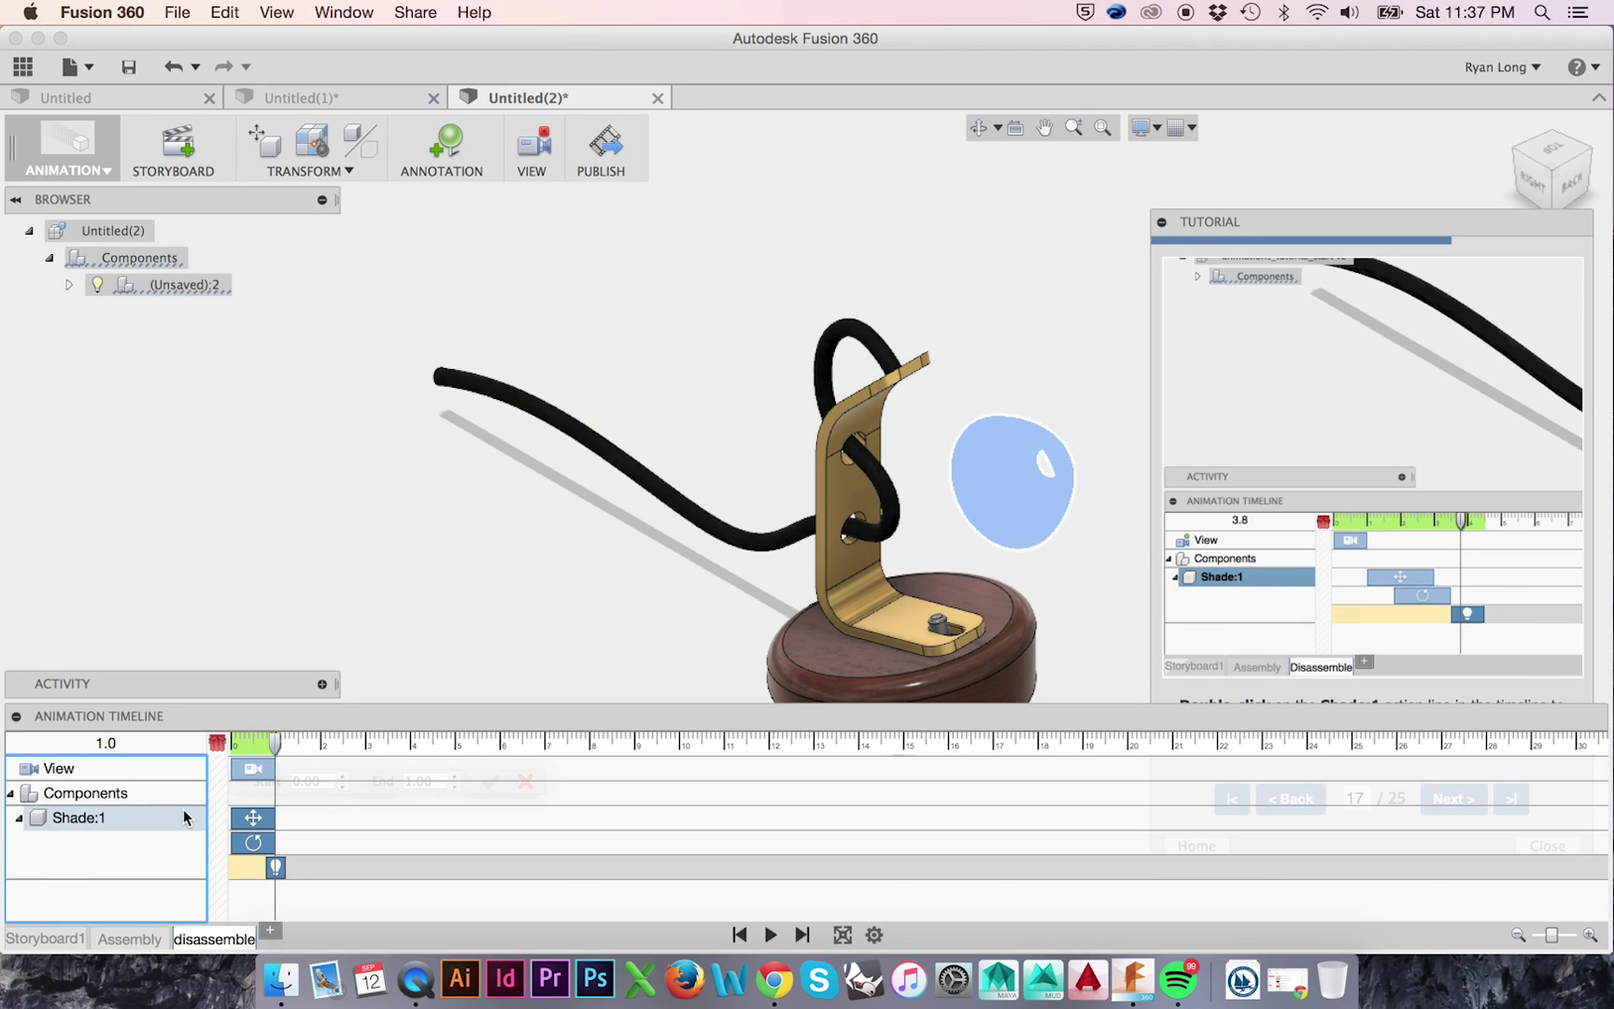
{"action": "double_click", "coordinate": [183, 814]}
{"action": "left_click_drag", "start_coordinate": [249, 817], "coordinate": [266, 818]}
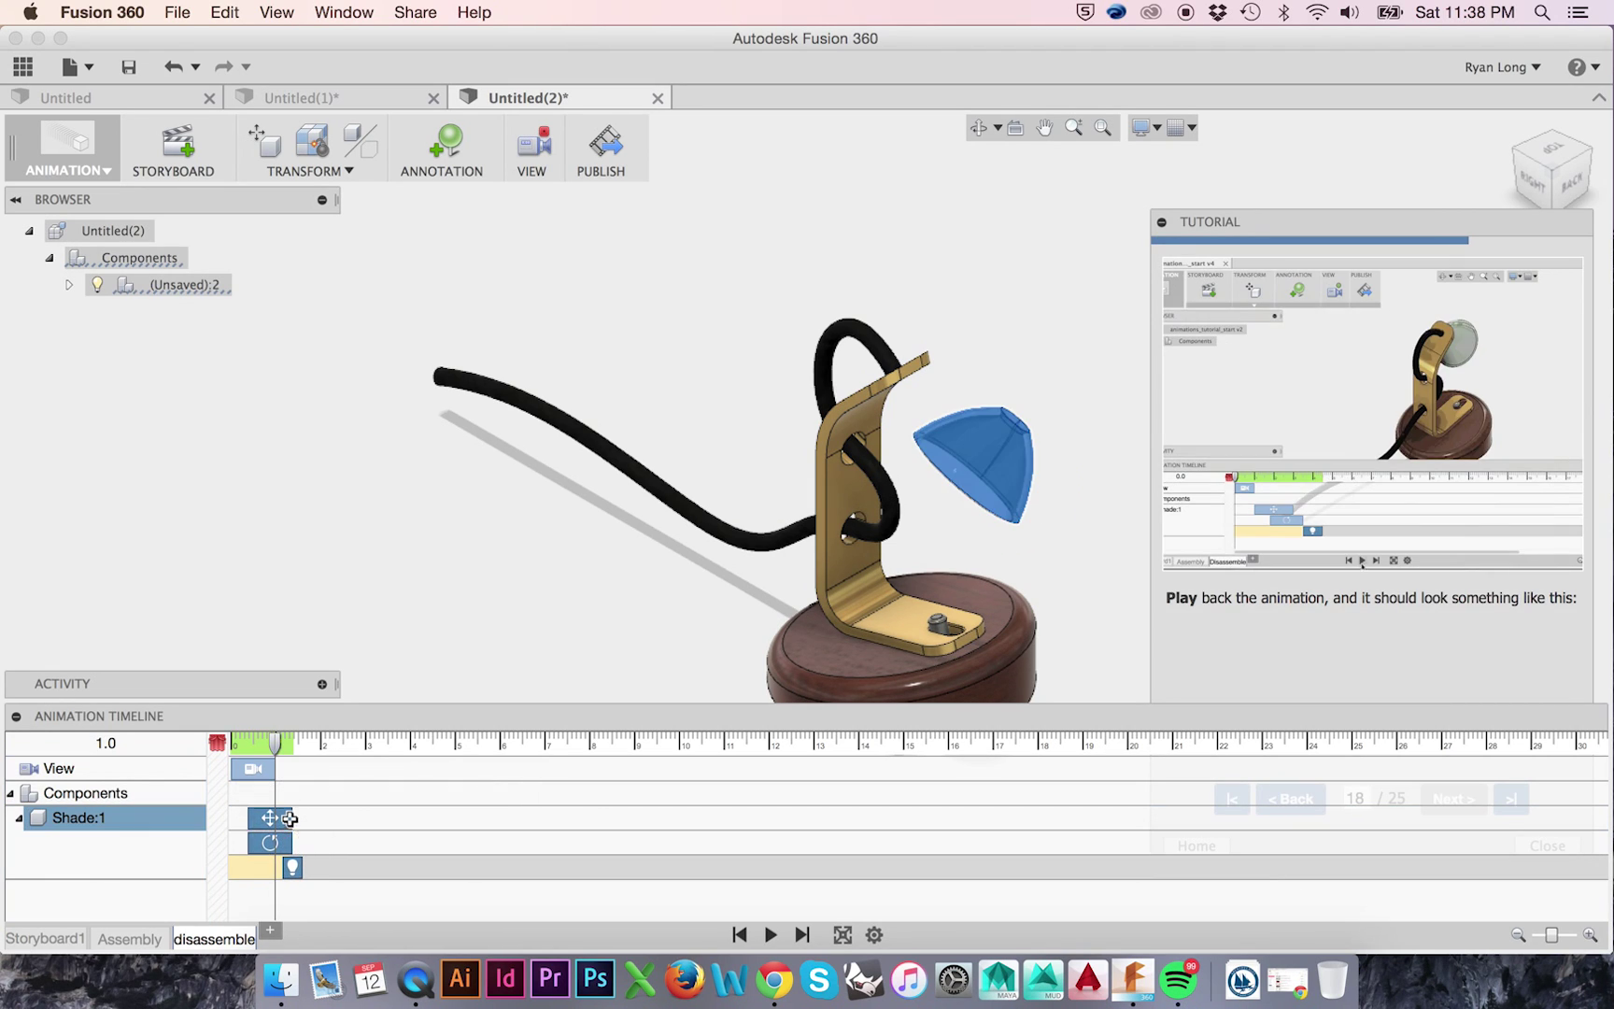
{"action": "left_click", "coordinate": [249, 819]}
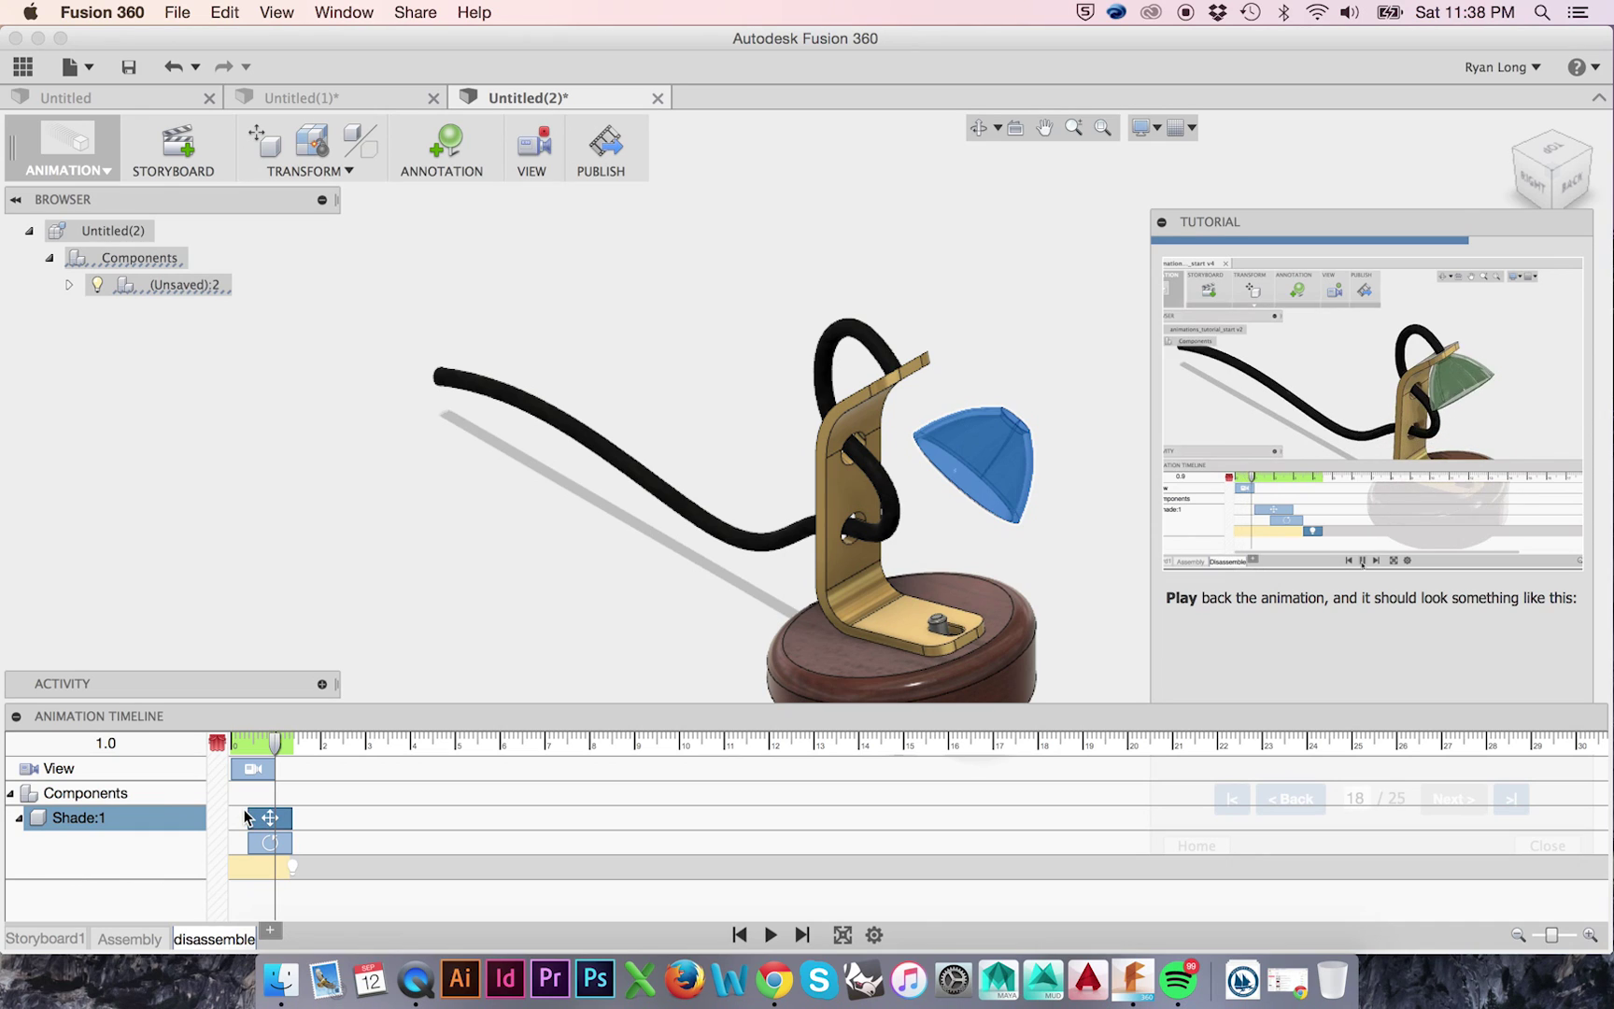
{"action": "left_click_drag", "start_coordinate": [250, 818], "coordinate": [233, 811]}
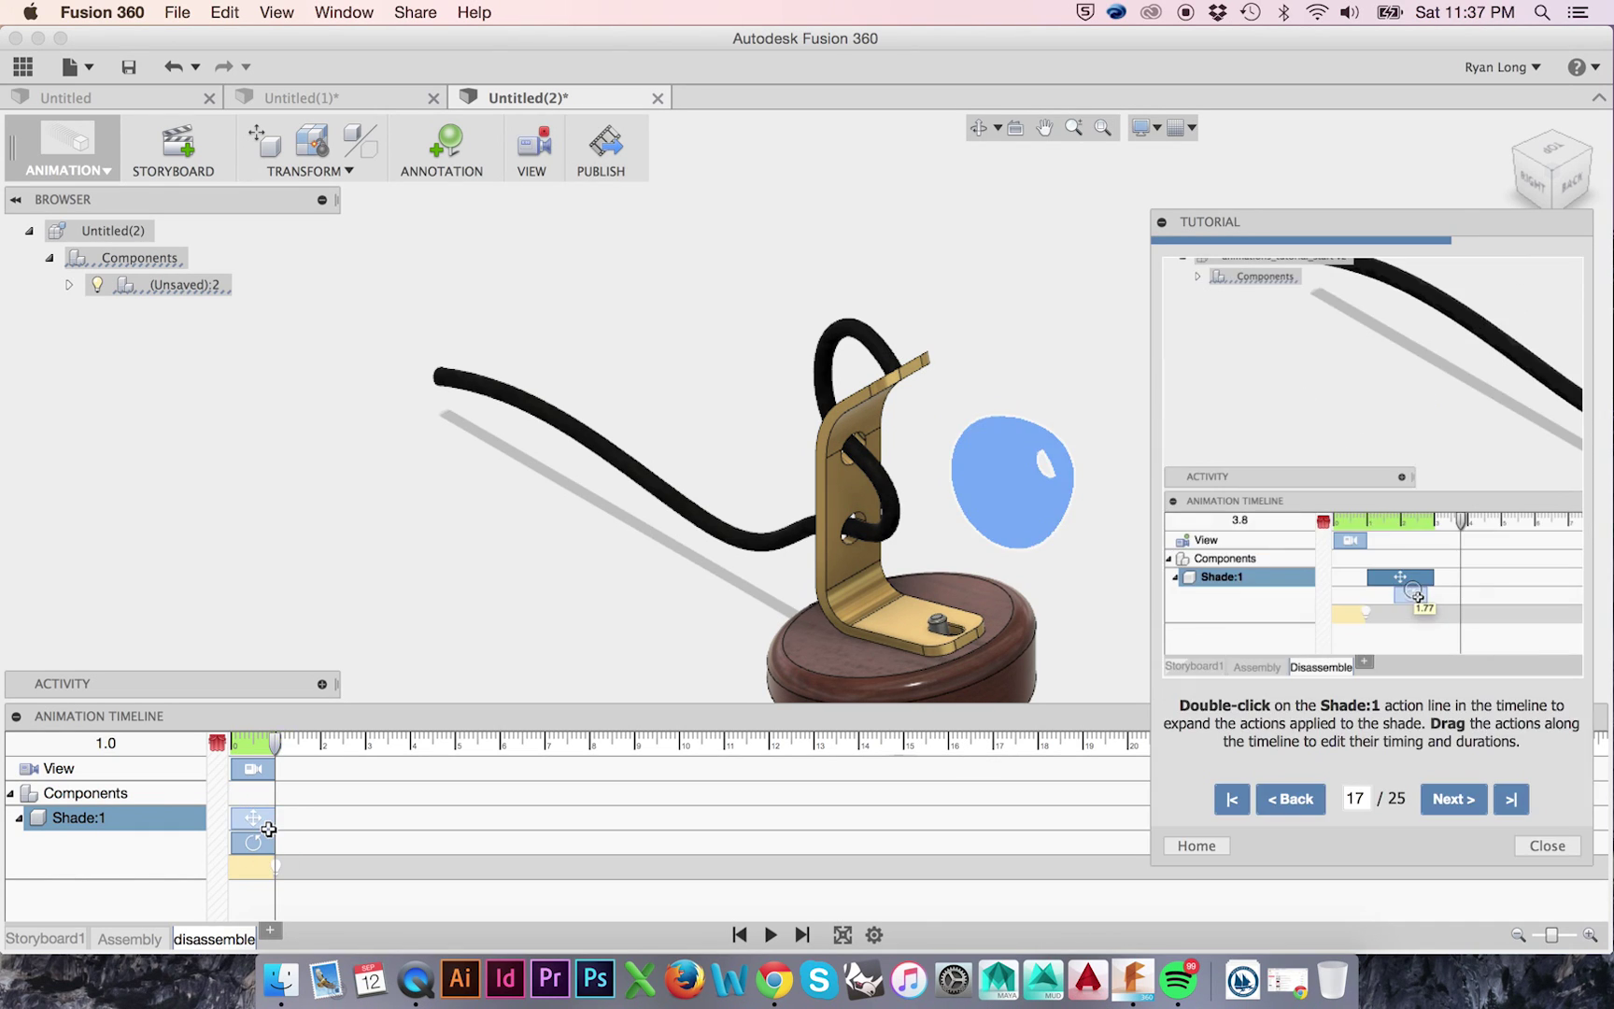
{"action": "double_click", "coordinate": [262, 821]}
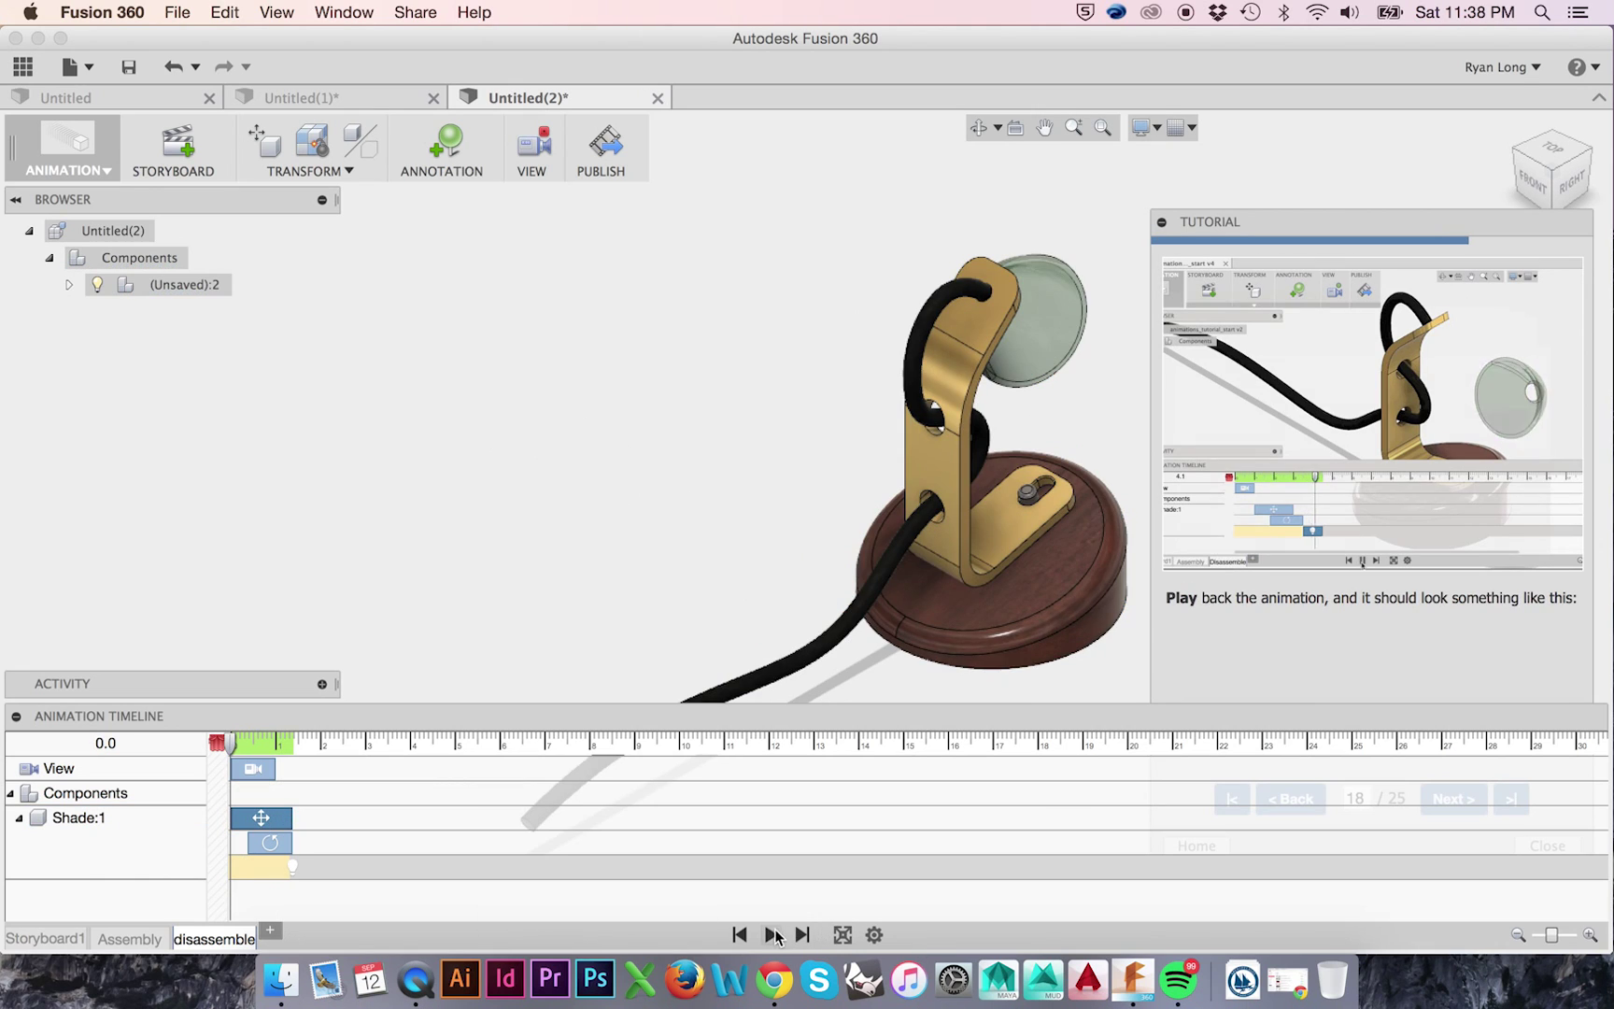
{"action": "left_click", "coordinate": [773, 934]}
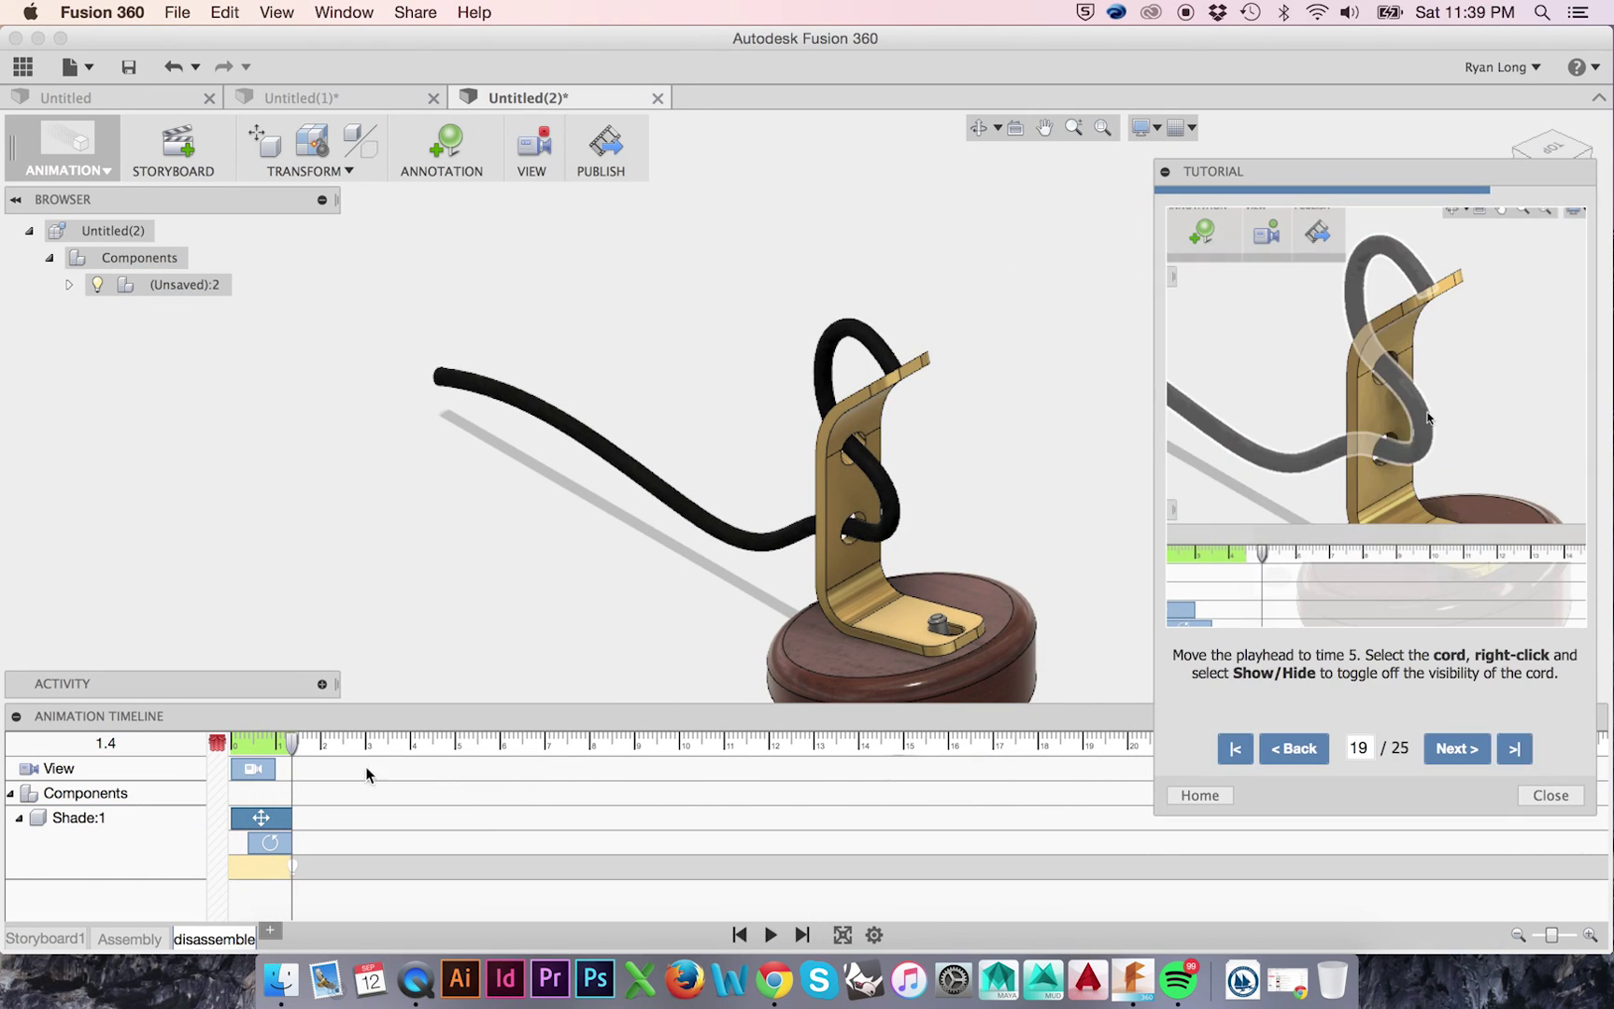
Move the playhead to about 5.1 seconds and toggle off the visibility of the cord
{"action": "left_click_drag", "start_coordinate": [411, 745], "coordinate": [459, 744]}
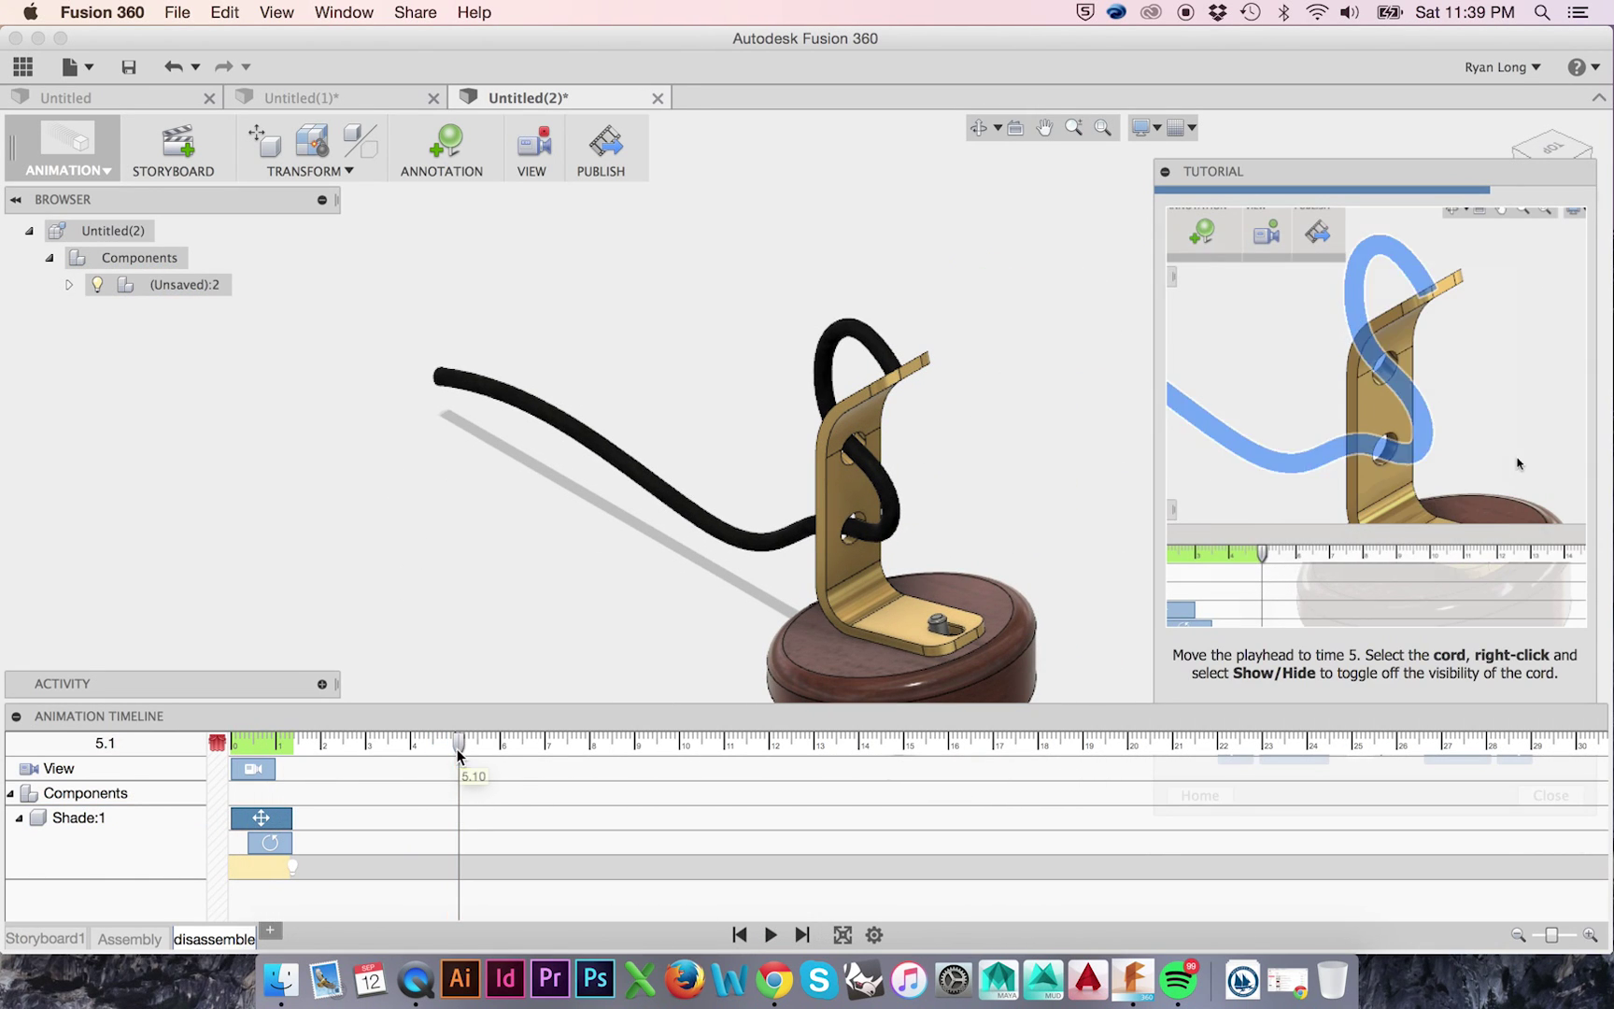
{"action": "right_click", "coordinate": [739, 540]}
{"action": "left_click", "coordinate": [710, 638]}
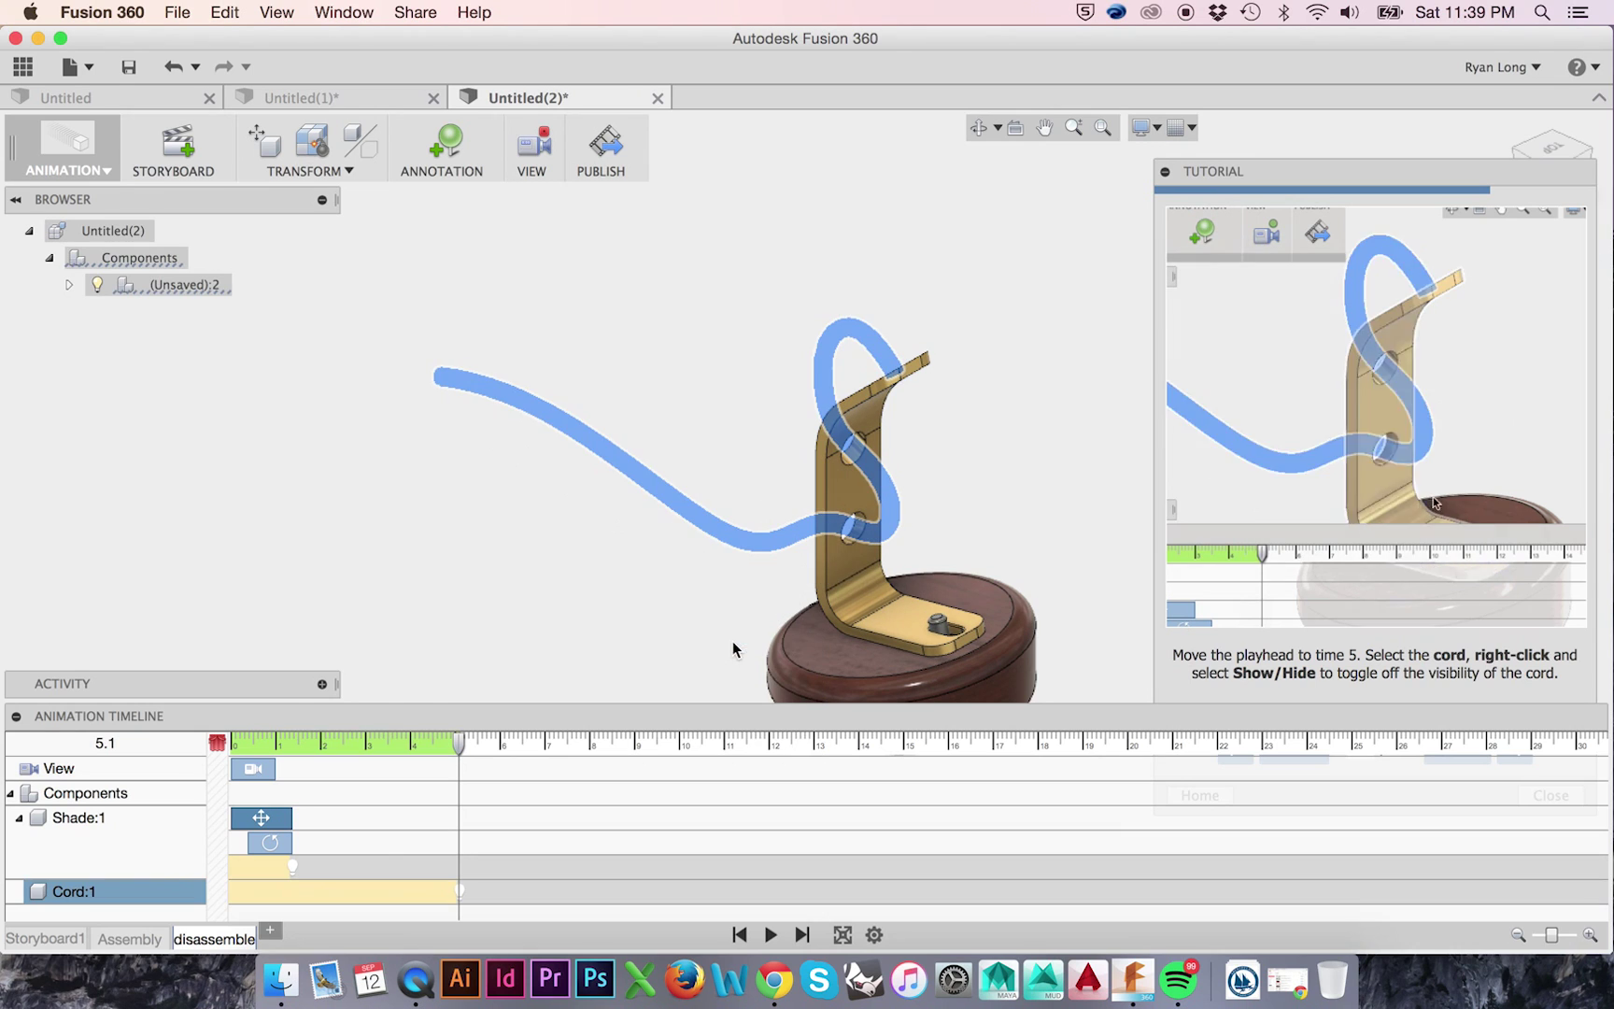
{"action": "left_click", "coordinate": [1463, 749]}
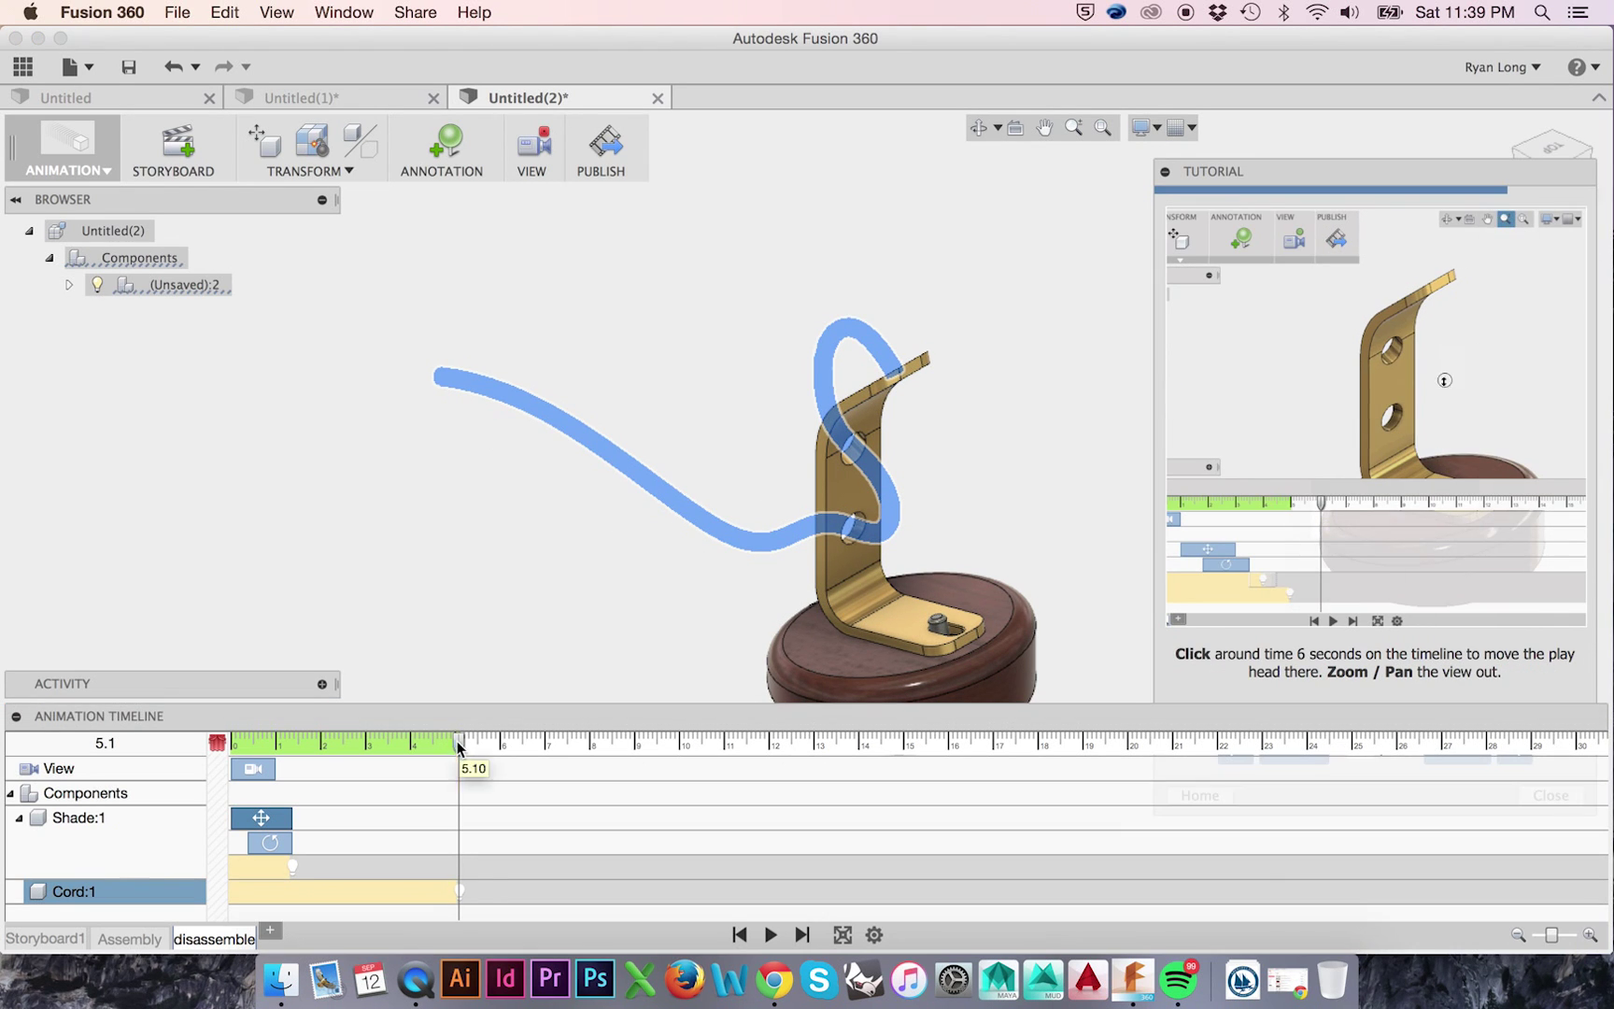
Move the playhead to 6 seconds and zoom the view out to record a second View action
{"action": "left_click", "coordinate": [500, 745]}
{"action": "scroll", "coordinate": [889, 630], "scroll_direction": "down", "scroll_amount": 3}
{"action": "scroll", "coordinate": [890, 630], "scroll_direction": "down", "scroll_amount": 2}
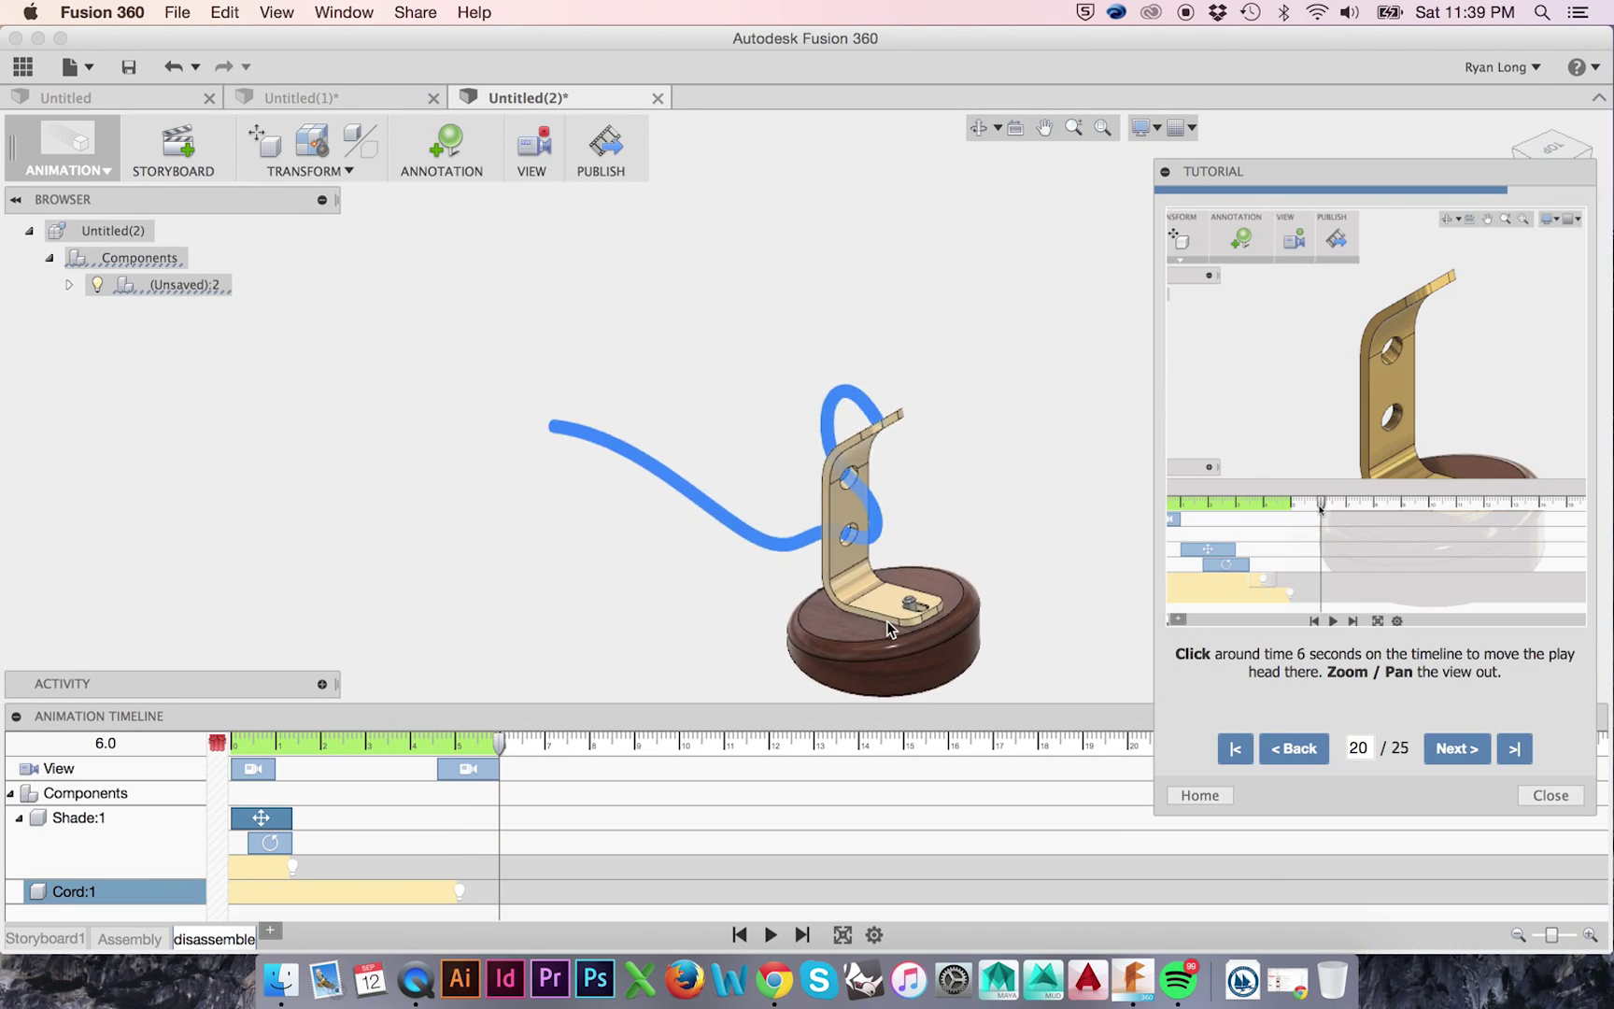
Move the lamp neck up 30 cm along the Y-axis with Transform Components
{"action": "left_click", "coordinate": [850, 437]}
{"action": "left_click", "coordinate": [771, 466]}
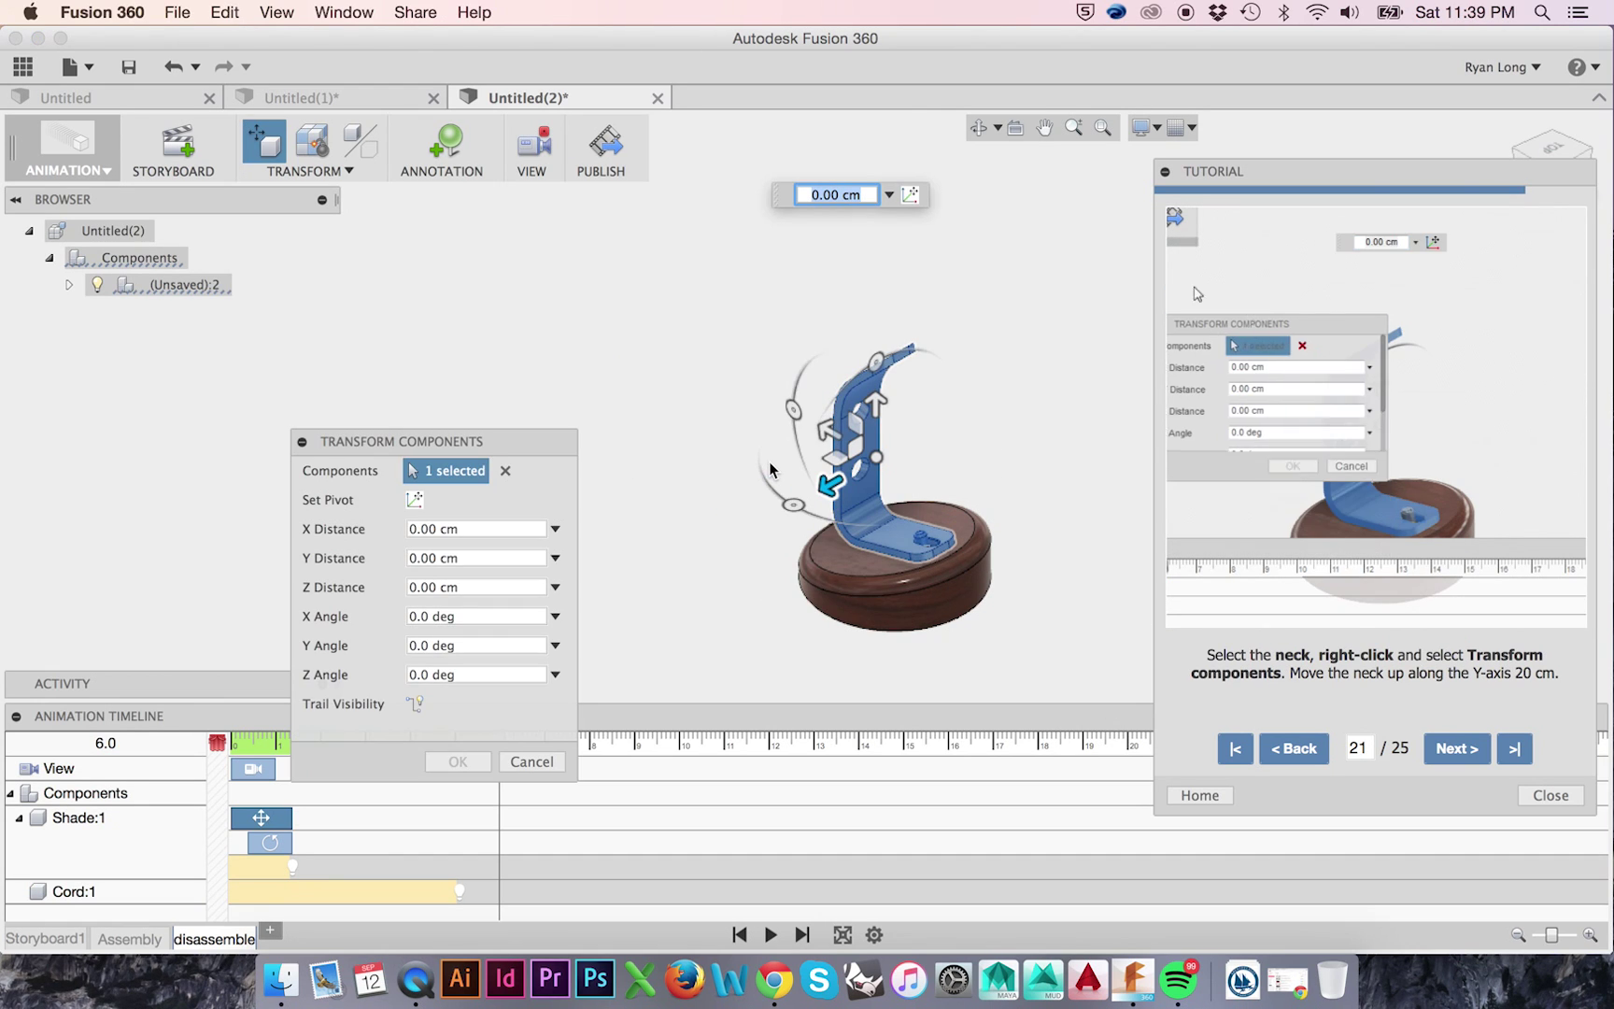
{"action": "left_click_drag", "start_coordinate": [876, 404], "coordinate": [874, 271]}
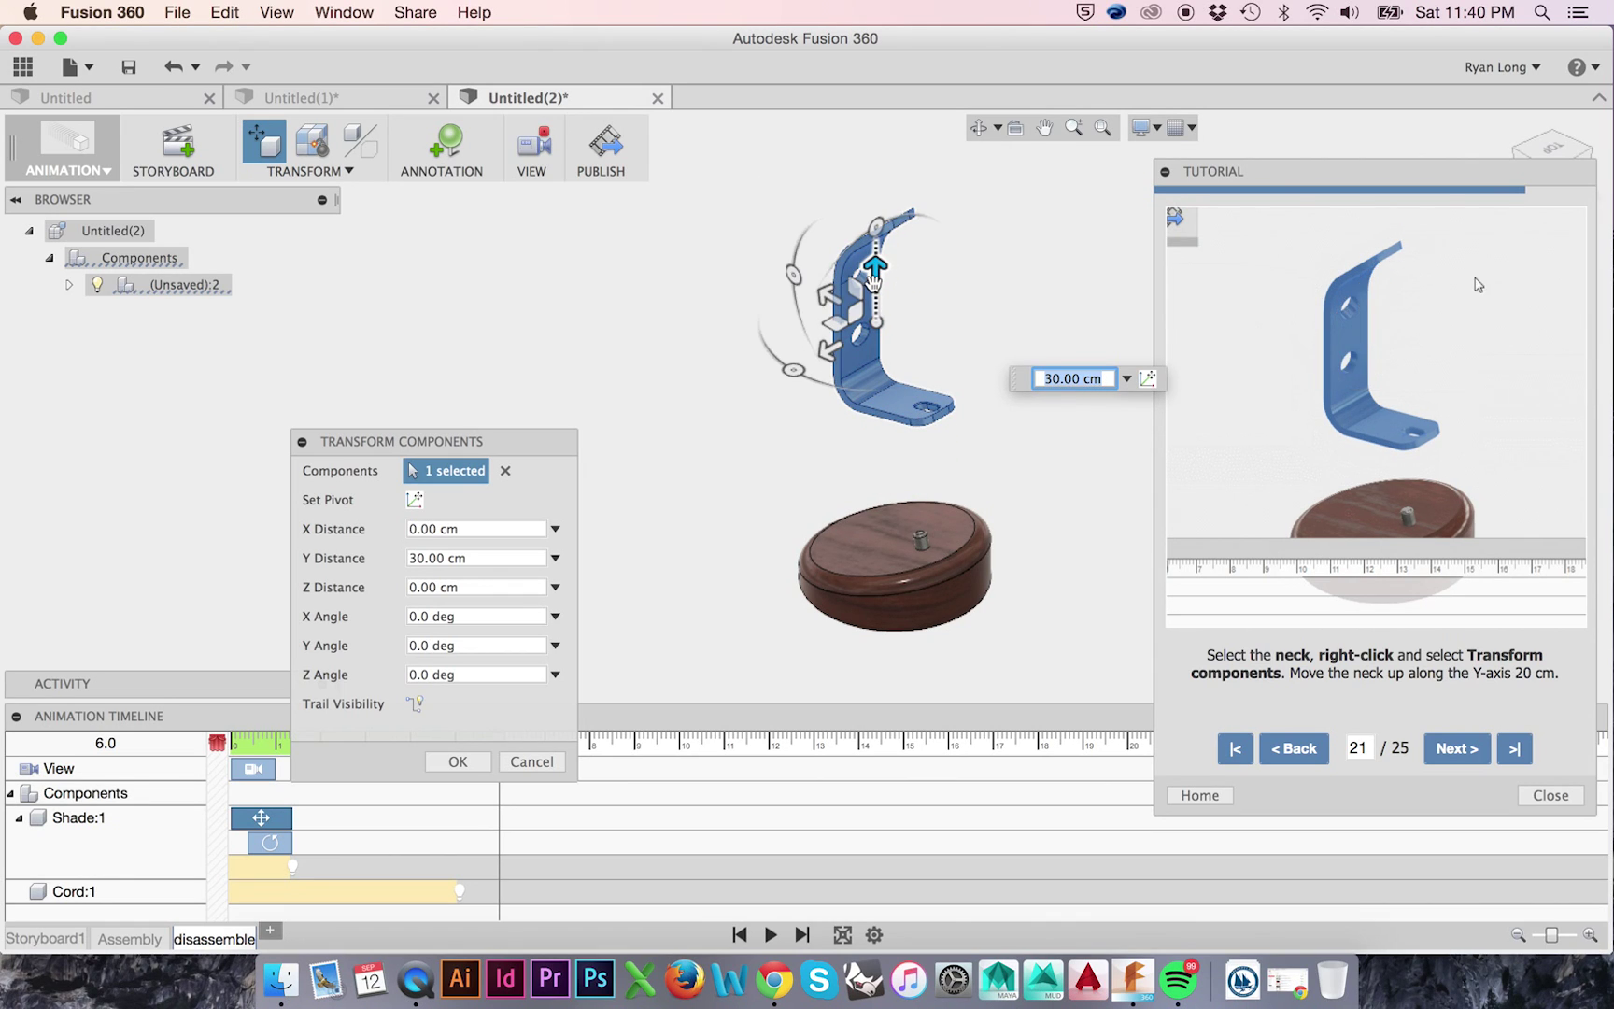
{"action": "key", "text": "Return"}
Move the switch up along the Y-axis with Transform Components so it sits between the base and the neck
{"action": "right_click", "coordinate": [920, 549]}
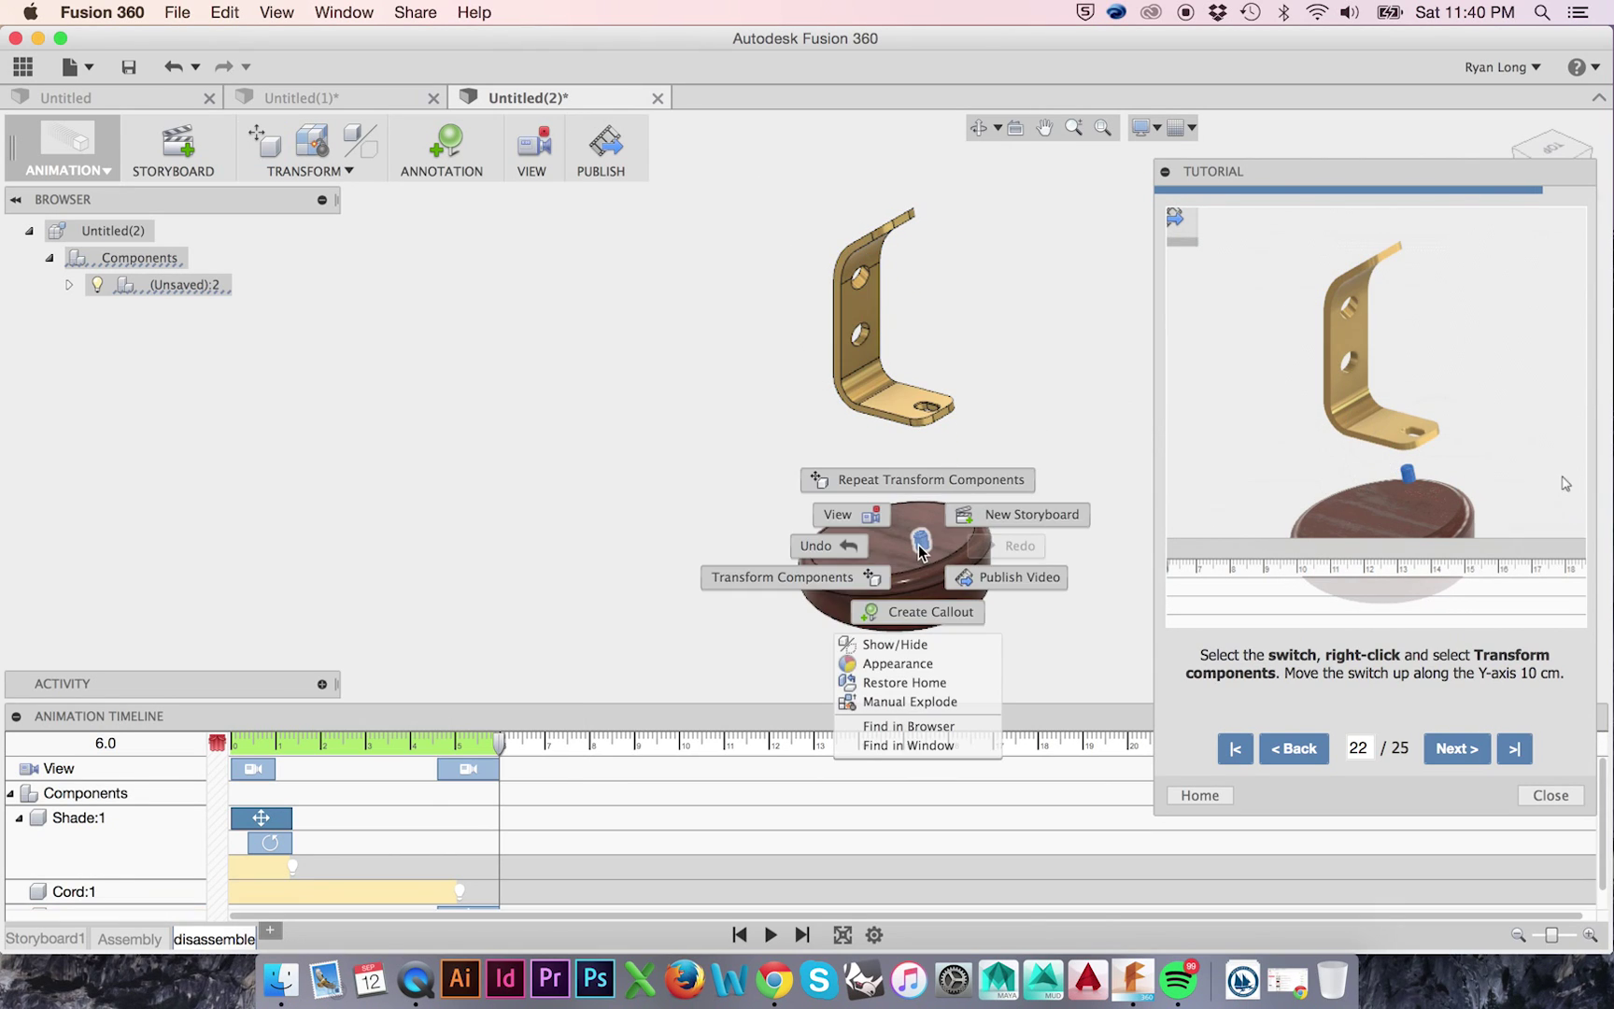
{"action": "left_click", "coordinate": [844, 579]}
{"action": "left_click_drag", "start_coordinate": [918, 487], "coordinate": [920, 406]}
{"action": "key", "text": "Return"}
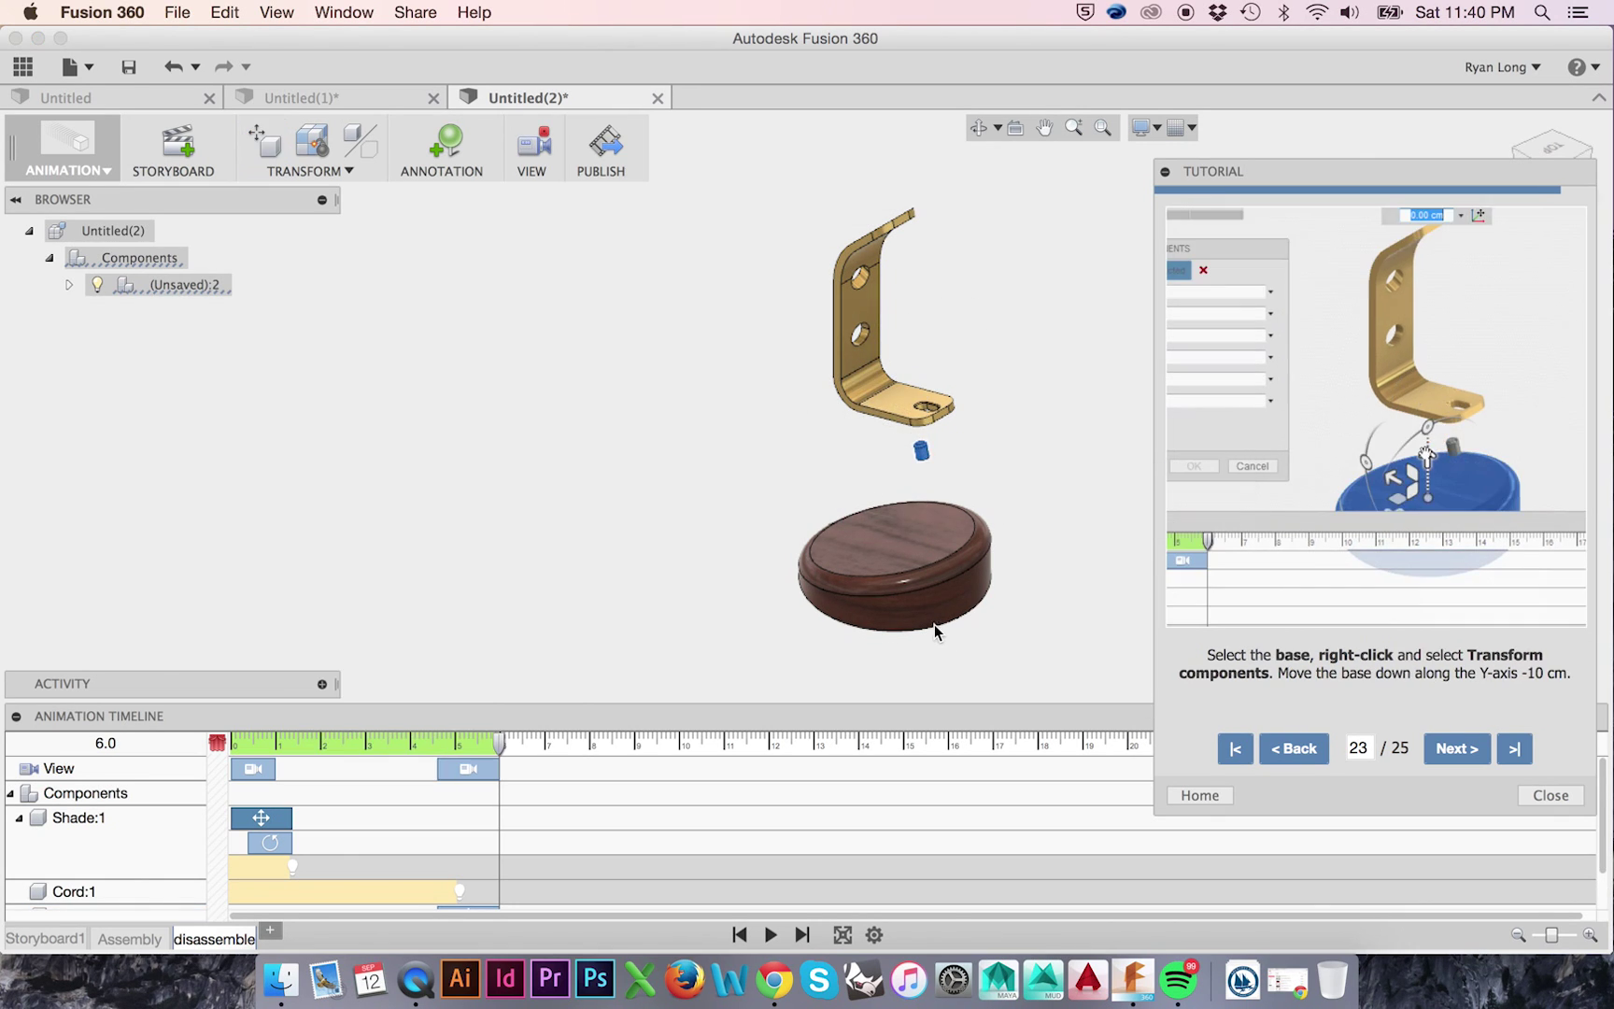
Move the lamp base down along the Y-axis by -10 cm with Transform Components
{"action": "left_click", "coordinate": [918, 620]}
{"action": "right_click", "coordinate": [921, 621]}
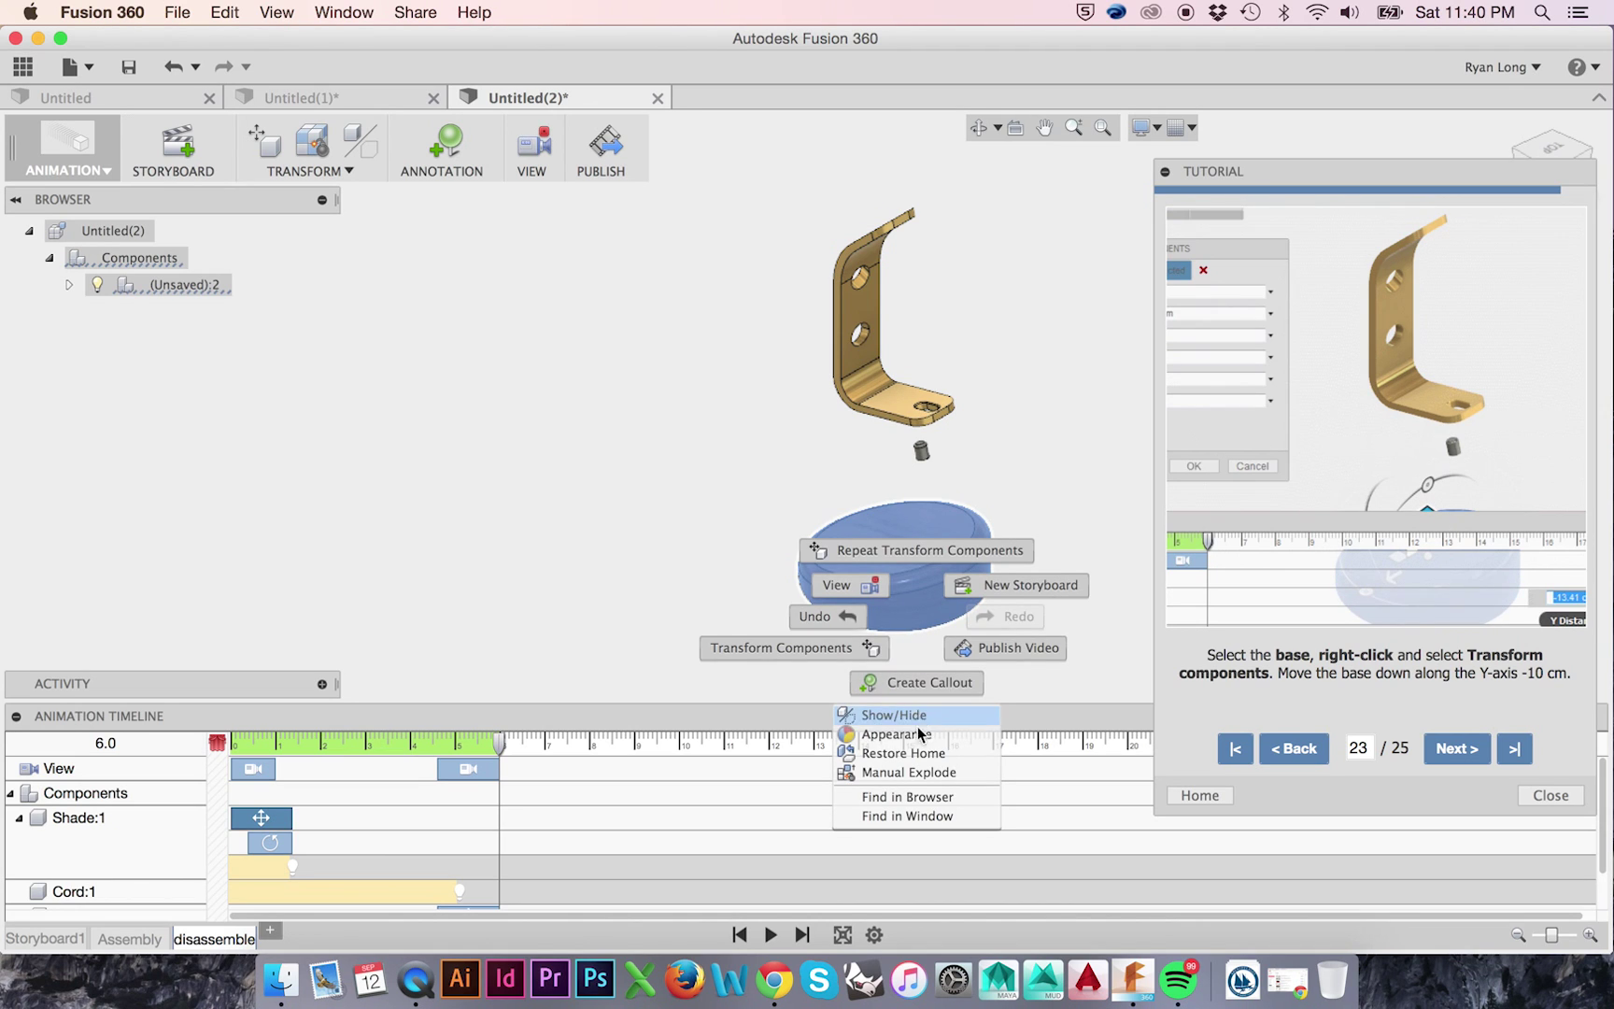
{"action": "left_click", "coordinate": [811, 656]}
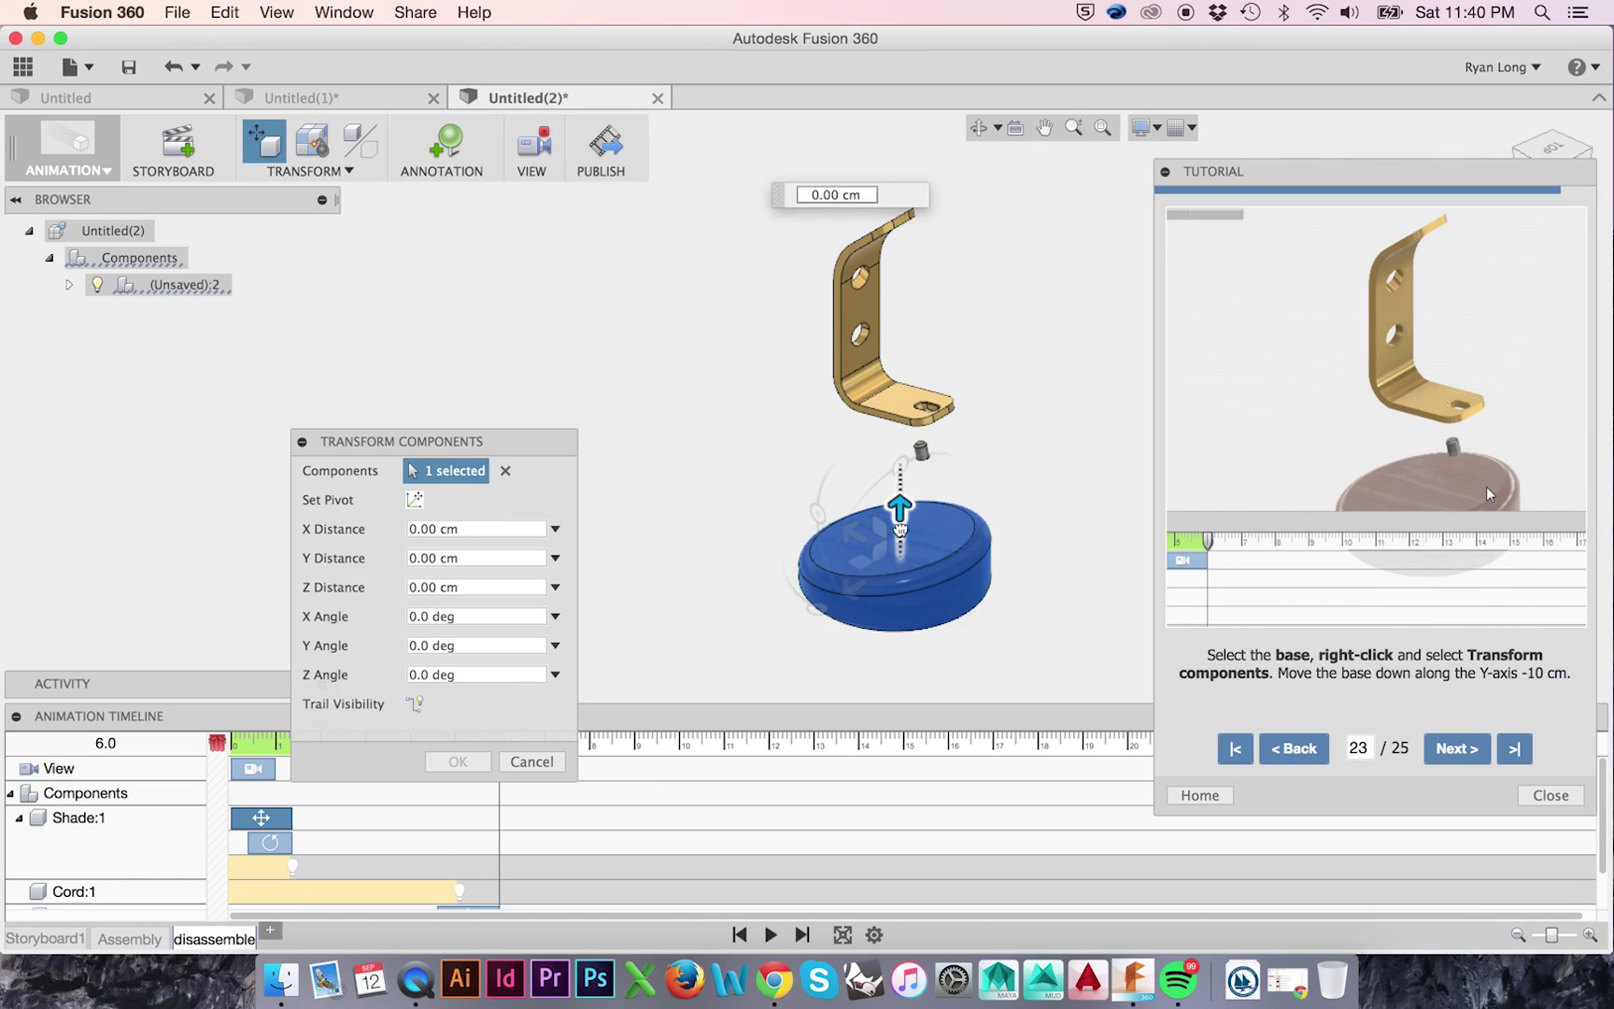
{"action": "left_click_drag", "start_coordinate": [900, 528], "coordinate": [899, 561]}
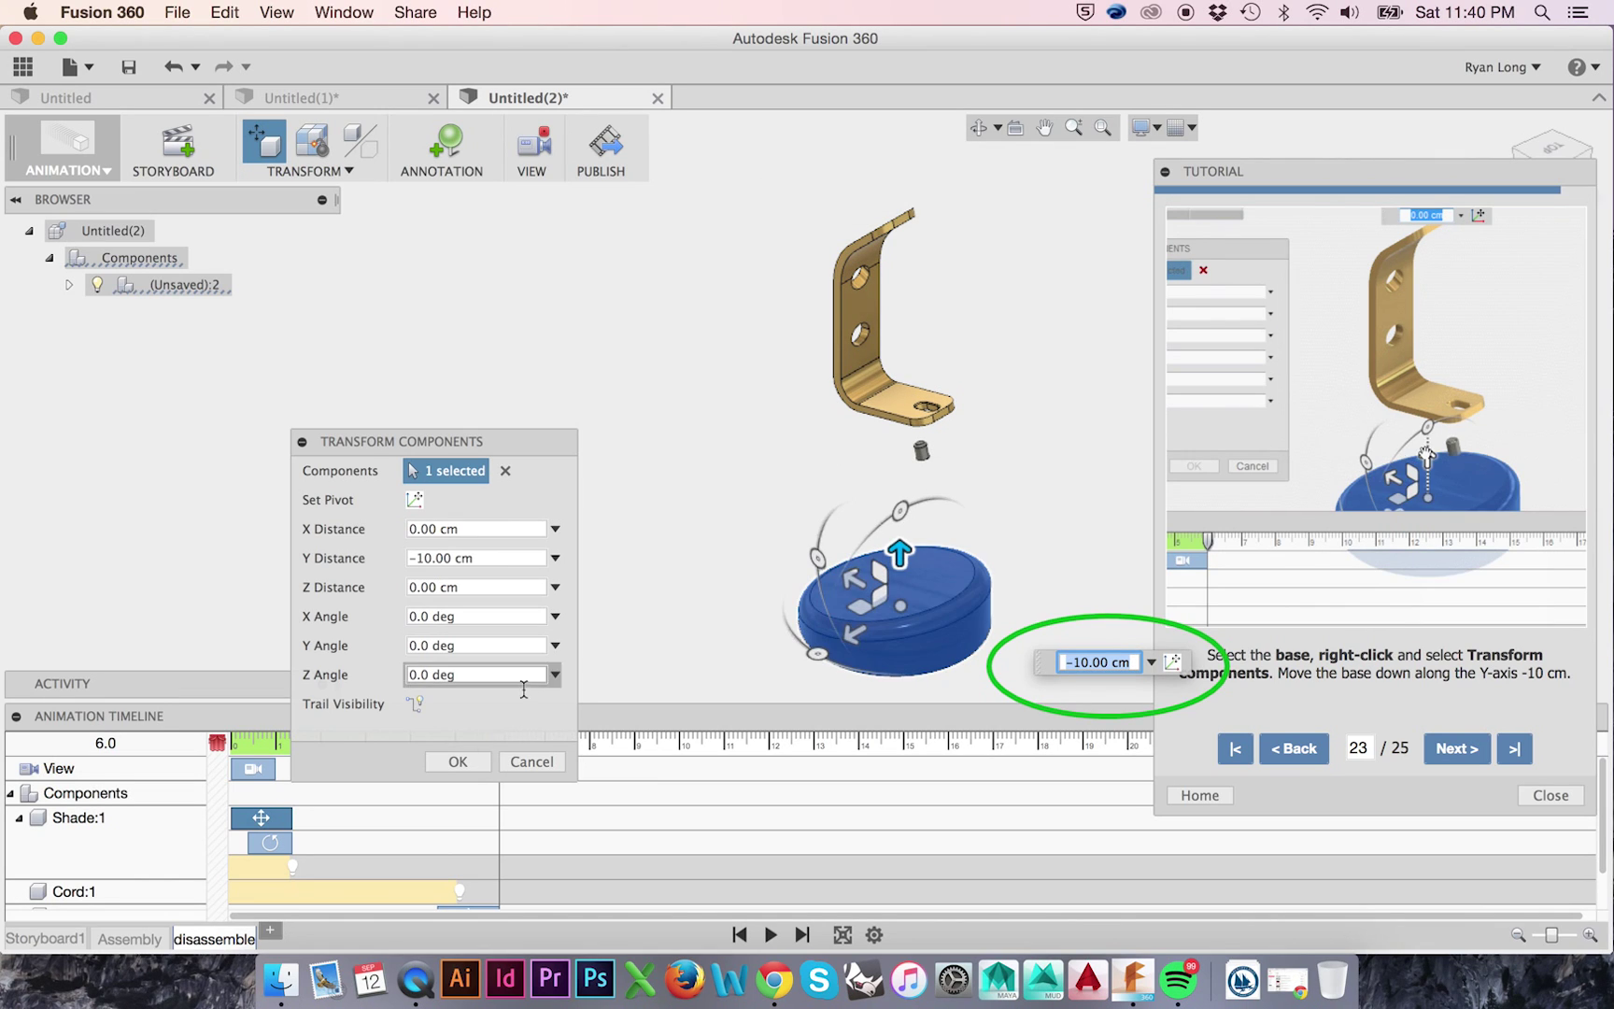
{"action": "left_click", "coordinate": [458, 762]}
Set the duration of the Neck:1 move action to 2 seconds
{"action": "scroll", "coordinate": [560, 832], "scroll_direction": "down", "scroll_amount": 3}
{"action": "left_click", "coordinate": [482, 847]}
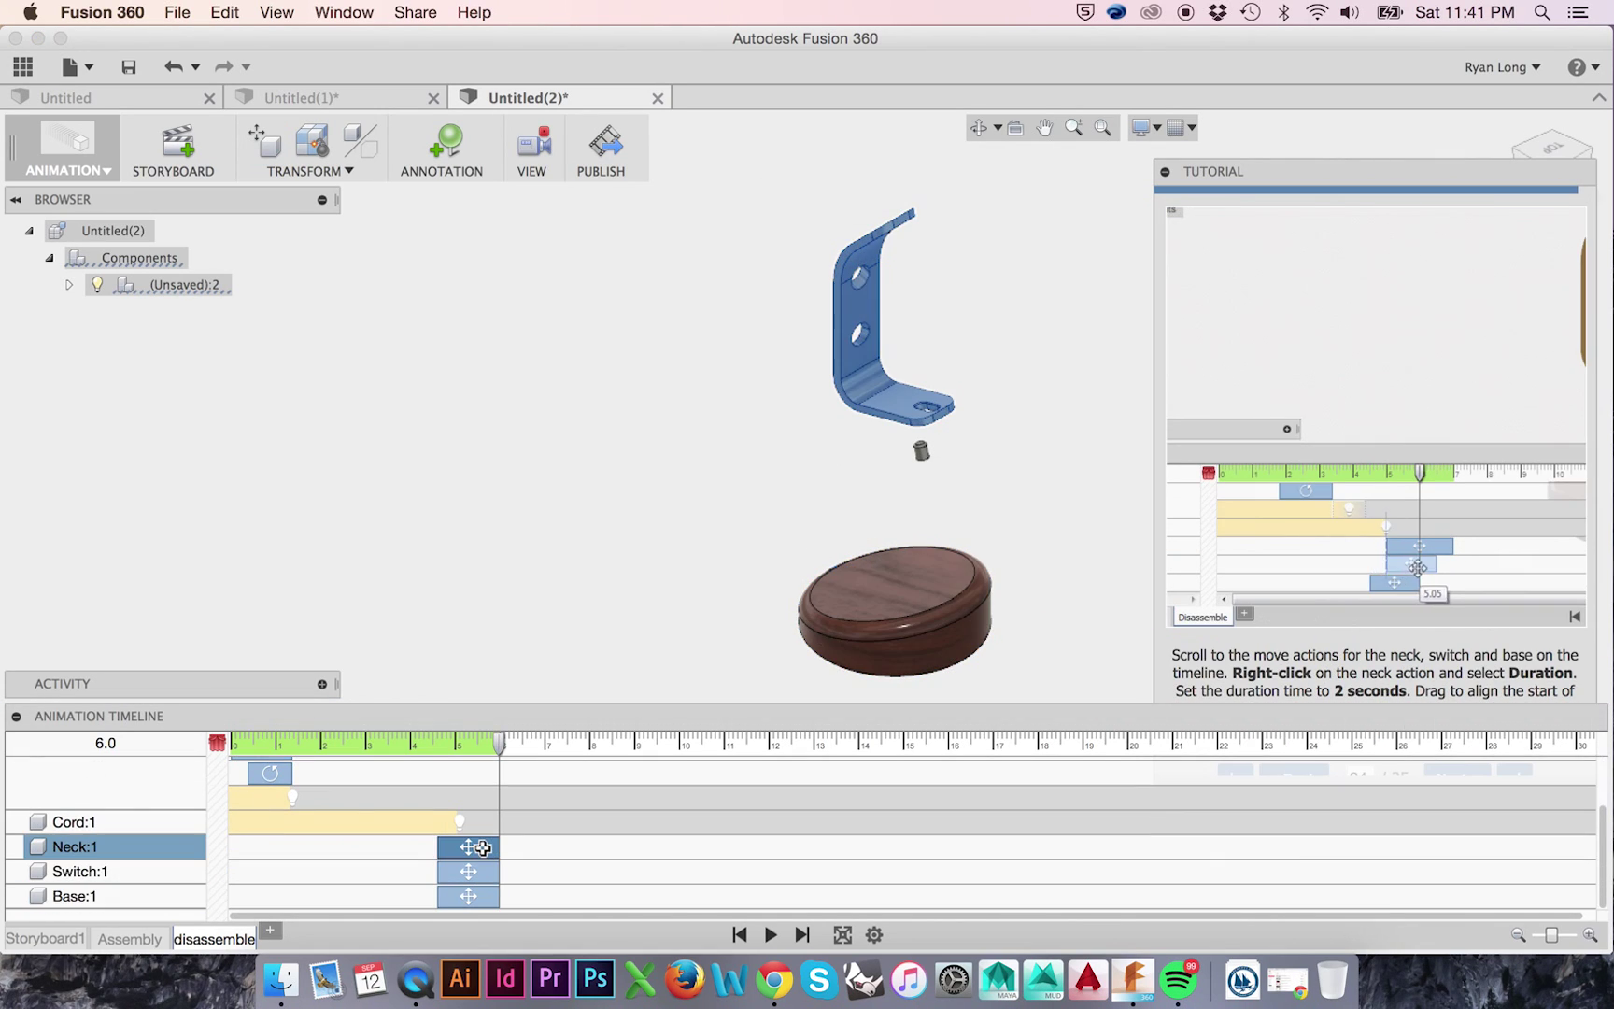
{"action": "right_click", "coordinate": [477, 846]}
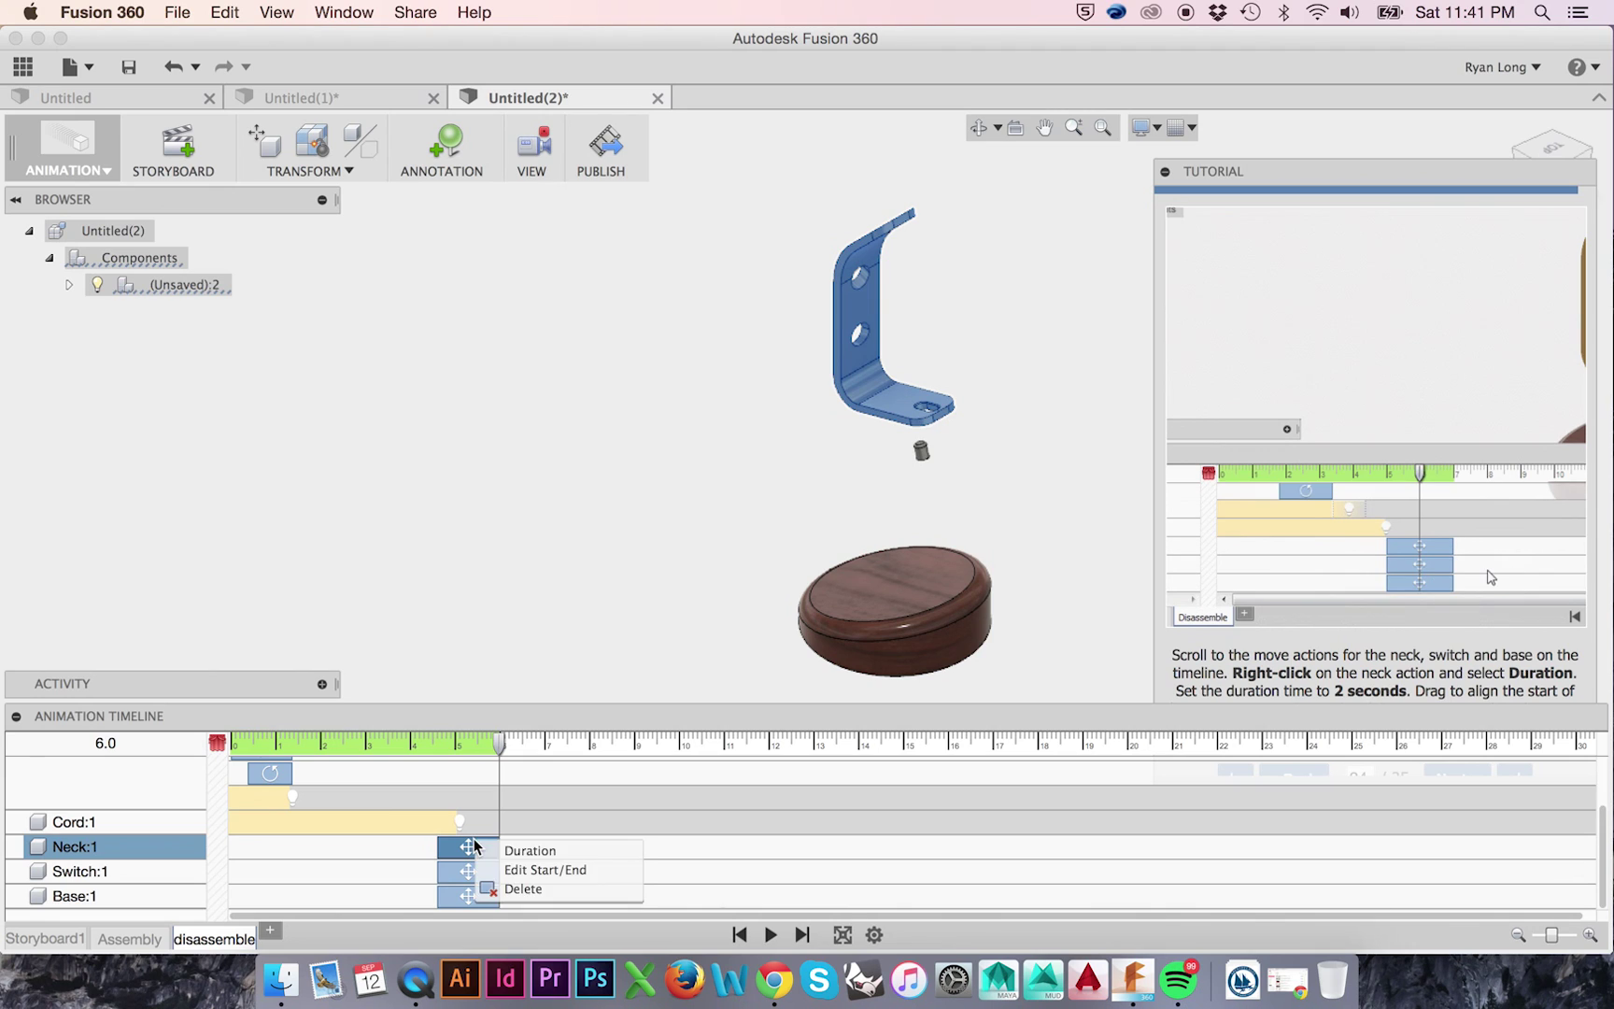
{"action": "left_click", "coordinate": [514, 851]}
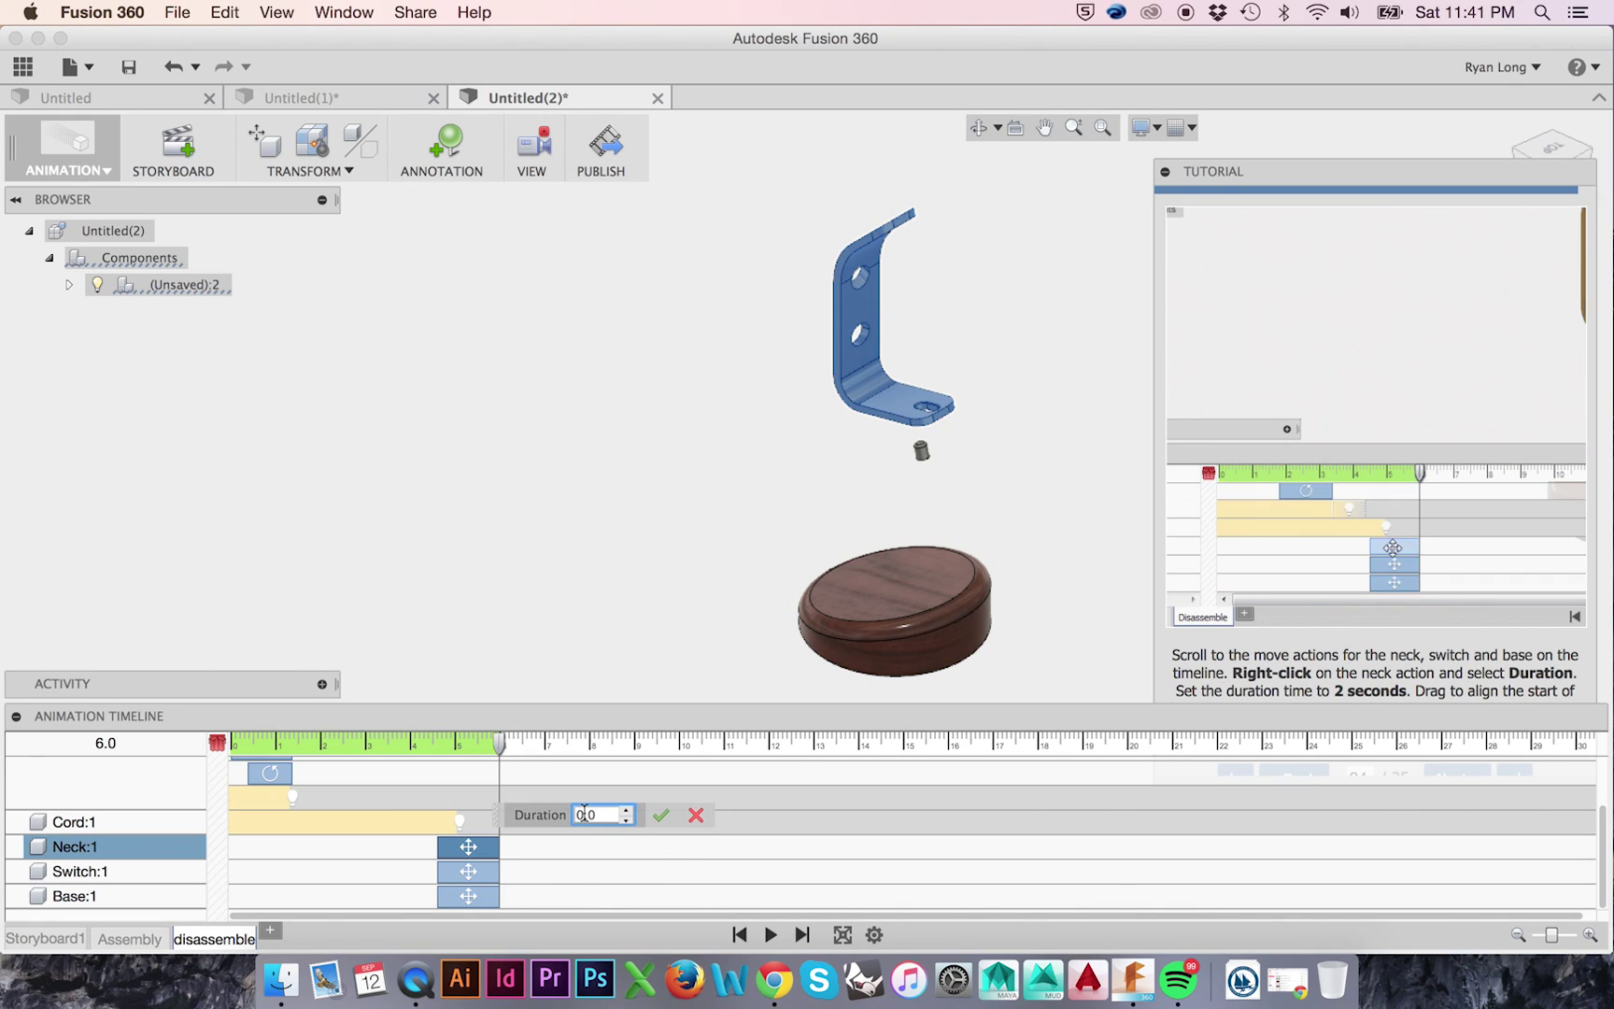
{"action": "type", "text": "2"}
{"action": "key", "text": "Return"}
Set the durations of the Switch:1 and Base:1 move actions to 2 seconds
{"action": "right_click", "coordinate": [468, 872]}
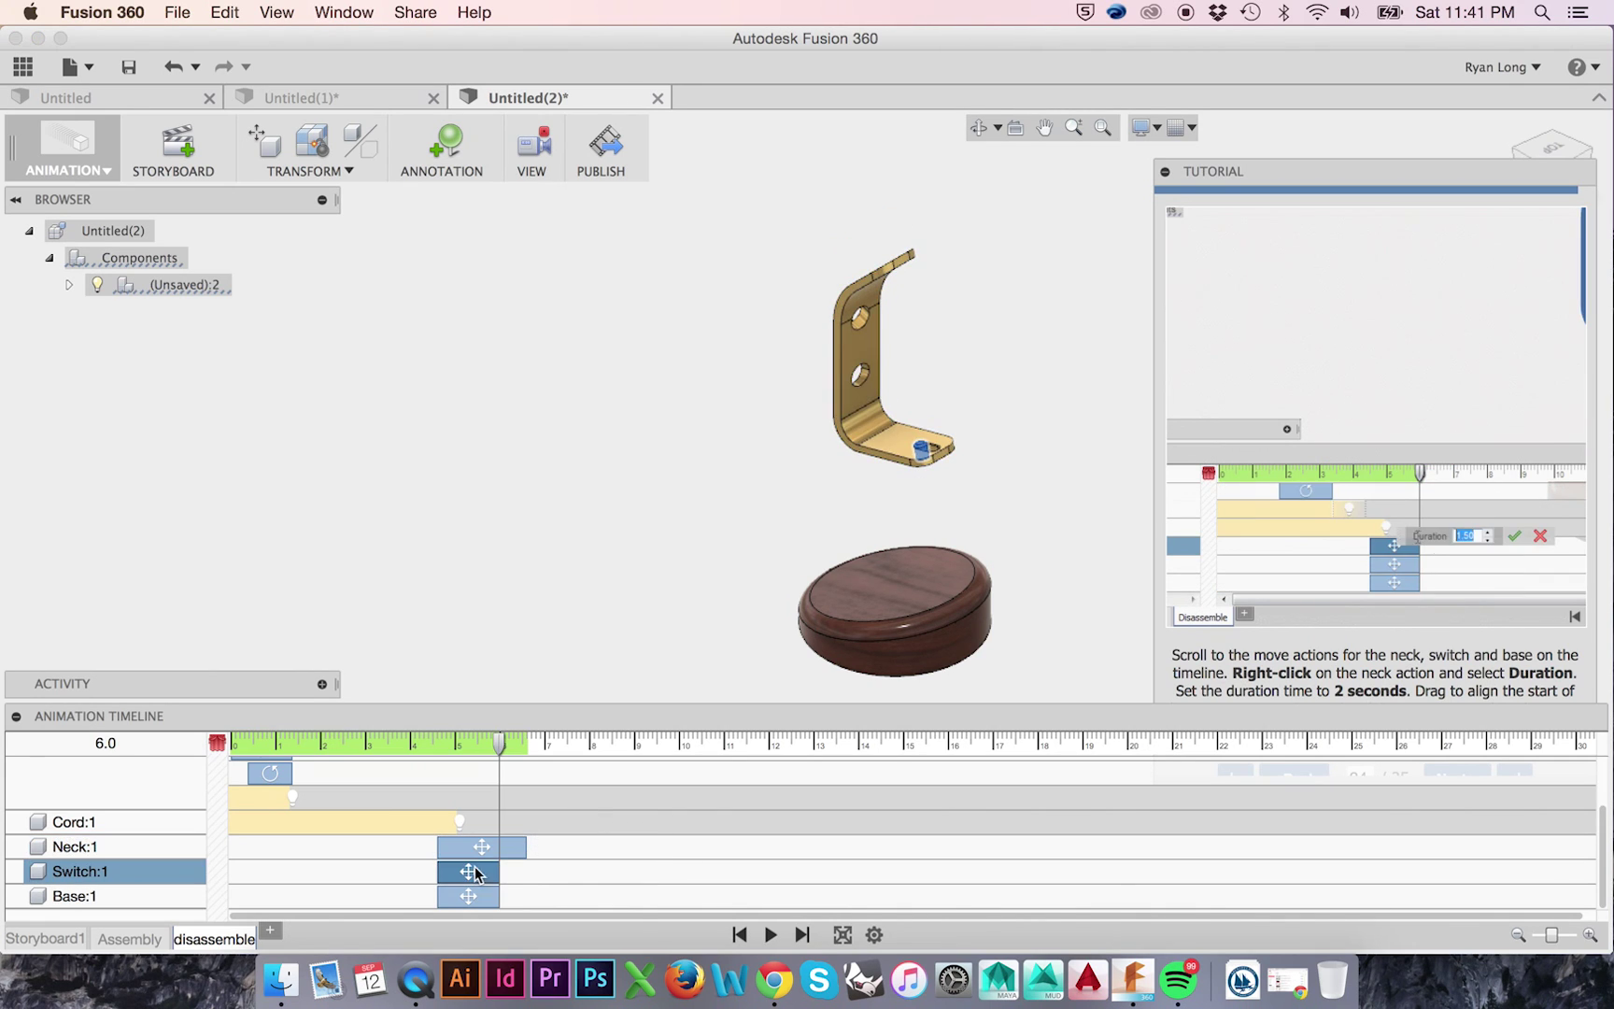
{"action": "left_click", "coordinate": [522, 878]}
{"action": "type", "text": "2"}
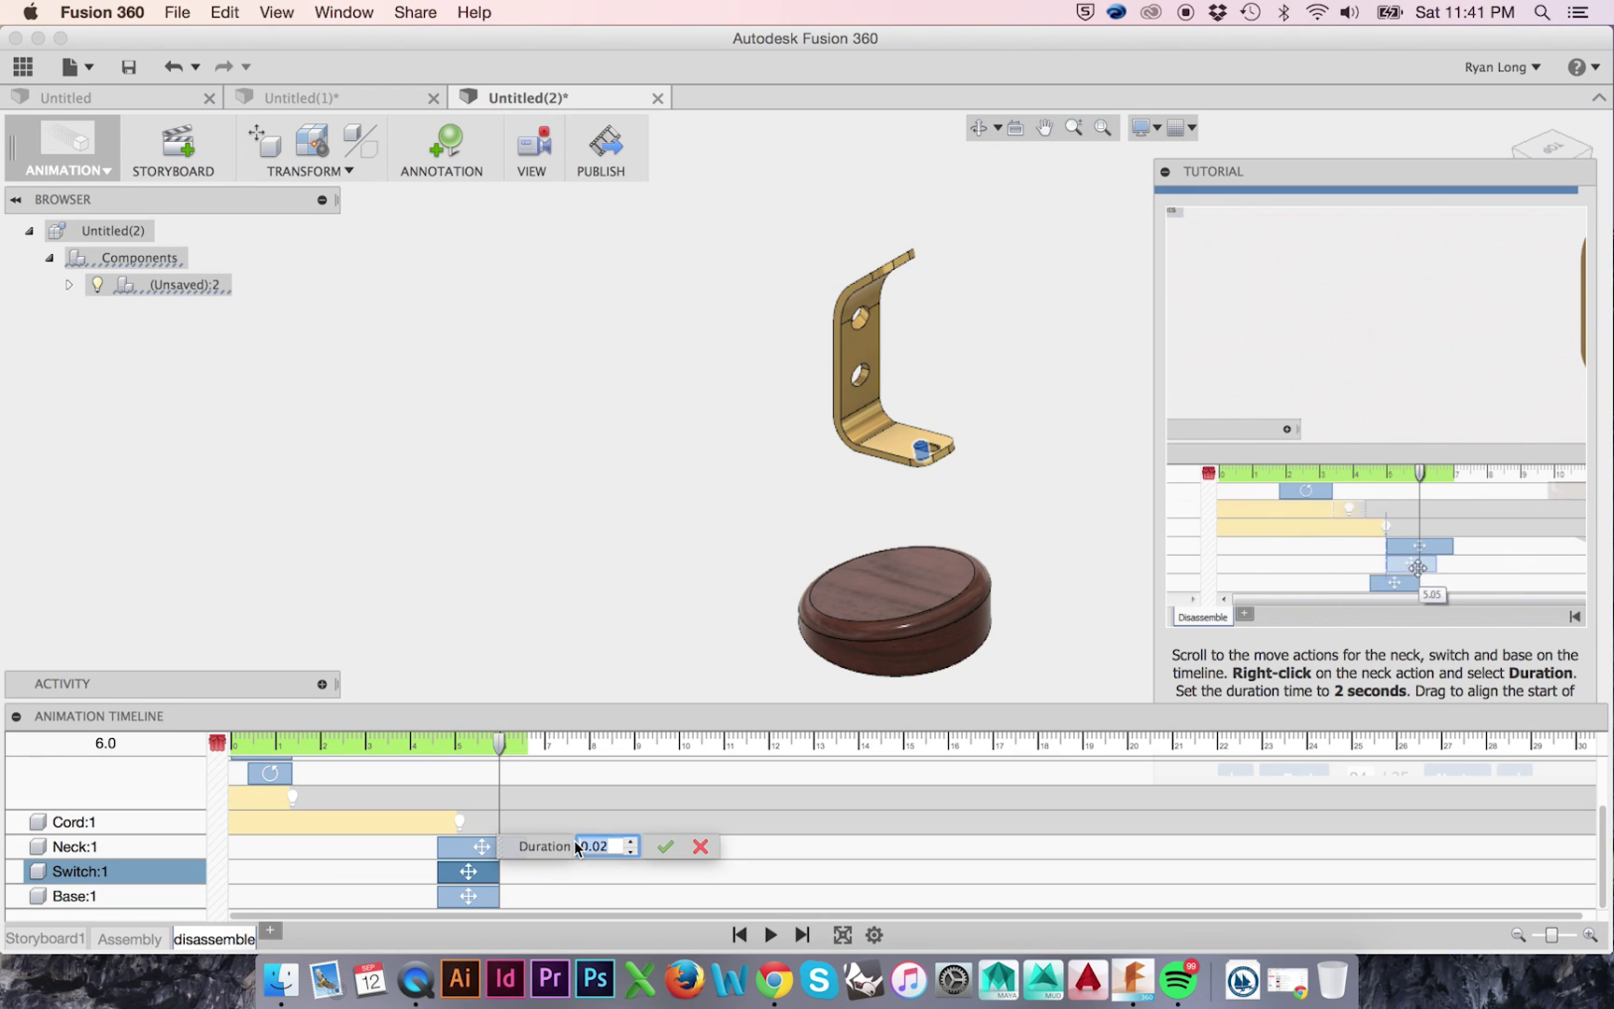
{"action": "key", "text": "Return"}
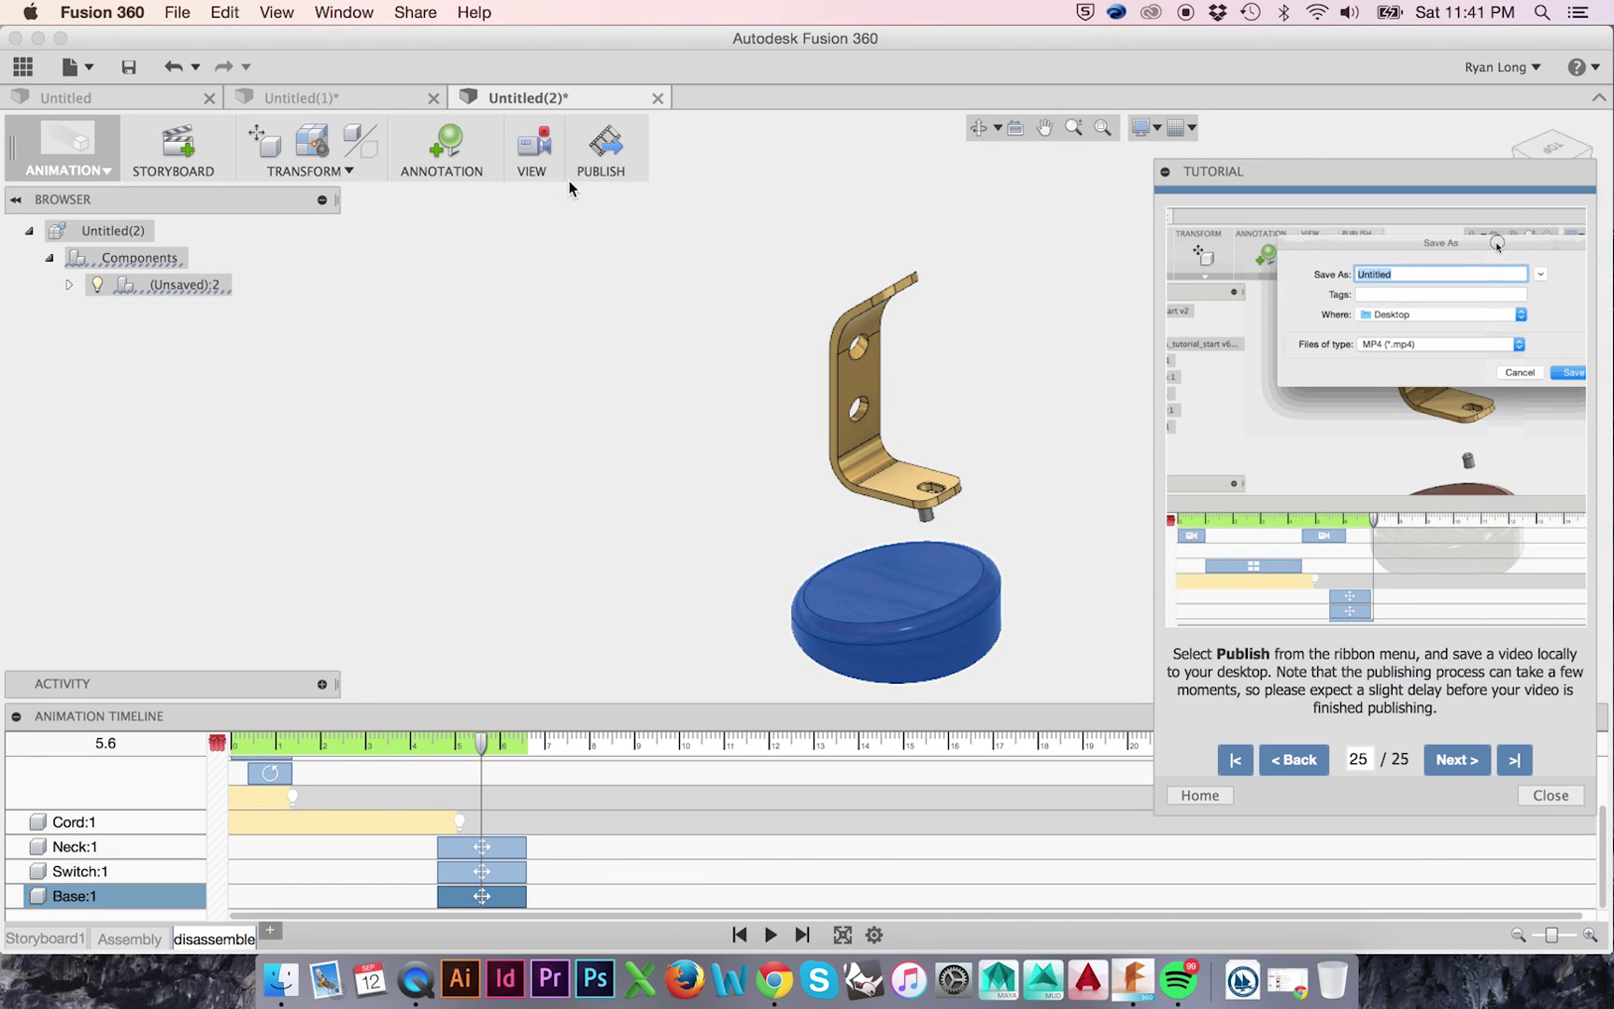
Publish a video of all storyboards at the current document window size, saved to the Desktop as the MP4 file Explosion_Lamp_animation
{"action": "left_click", "coordinate": [603, 164]}
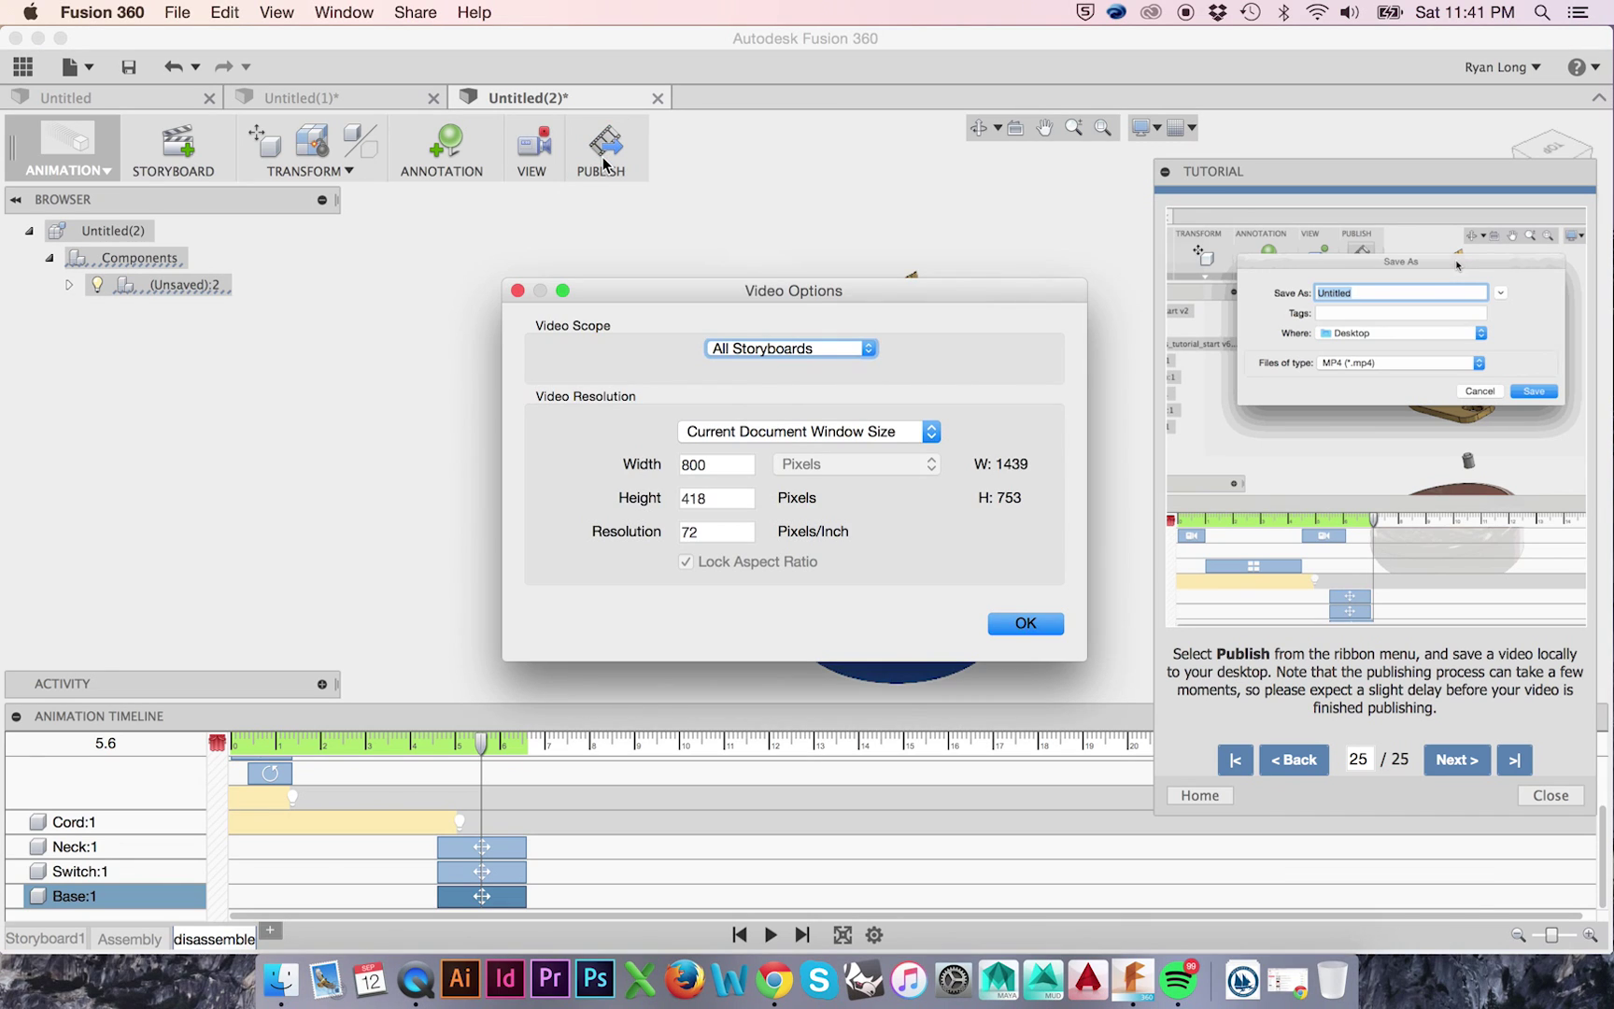
{"action": "left_click", "coordinate": [1026, 623]}
{"action": "left_click", "coordinate": [808, 325]}
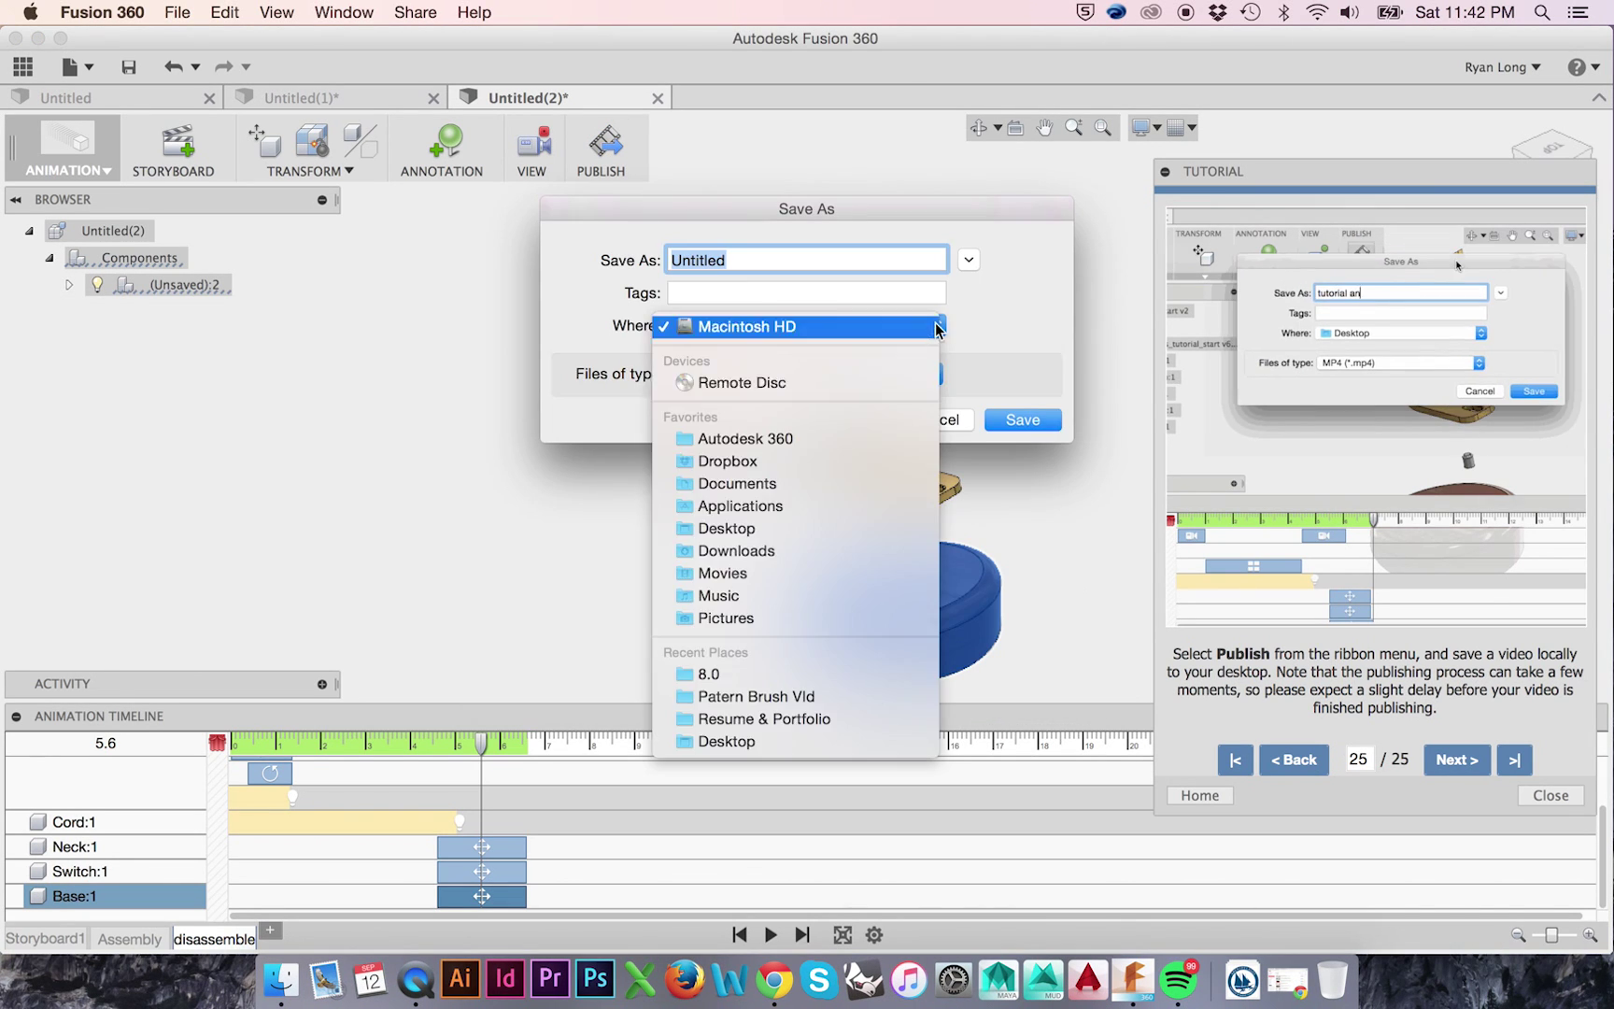
{"action": "left_click", "coordinate": [710, 565]}
{"action": "type", "text": "Explosion_Lamp_animati"}
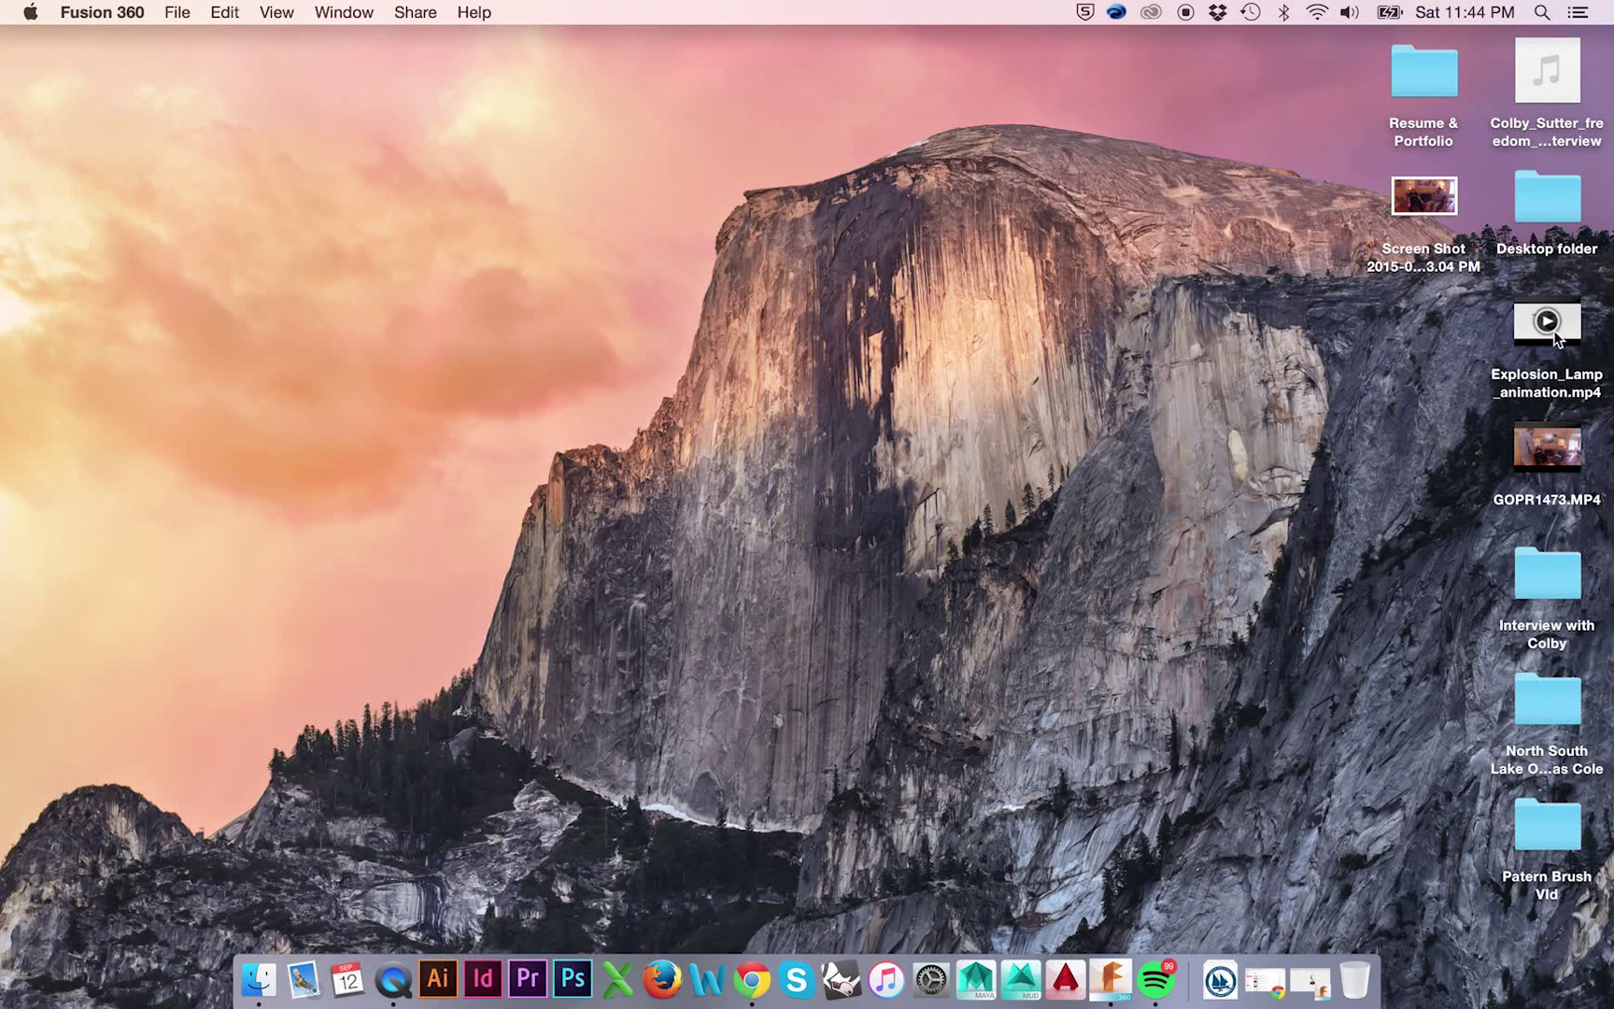
Open Explosion_Lamp_animation.mp4 from the desktop in QuickTime Player and play it to review the published storyboards
{"action": "double_click", "coordinate": [1550, 323]}
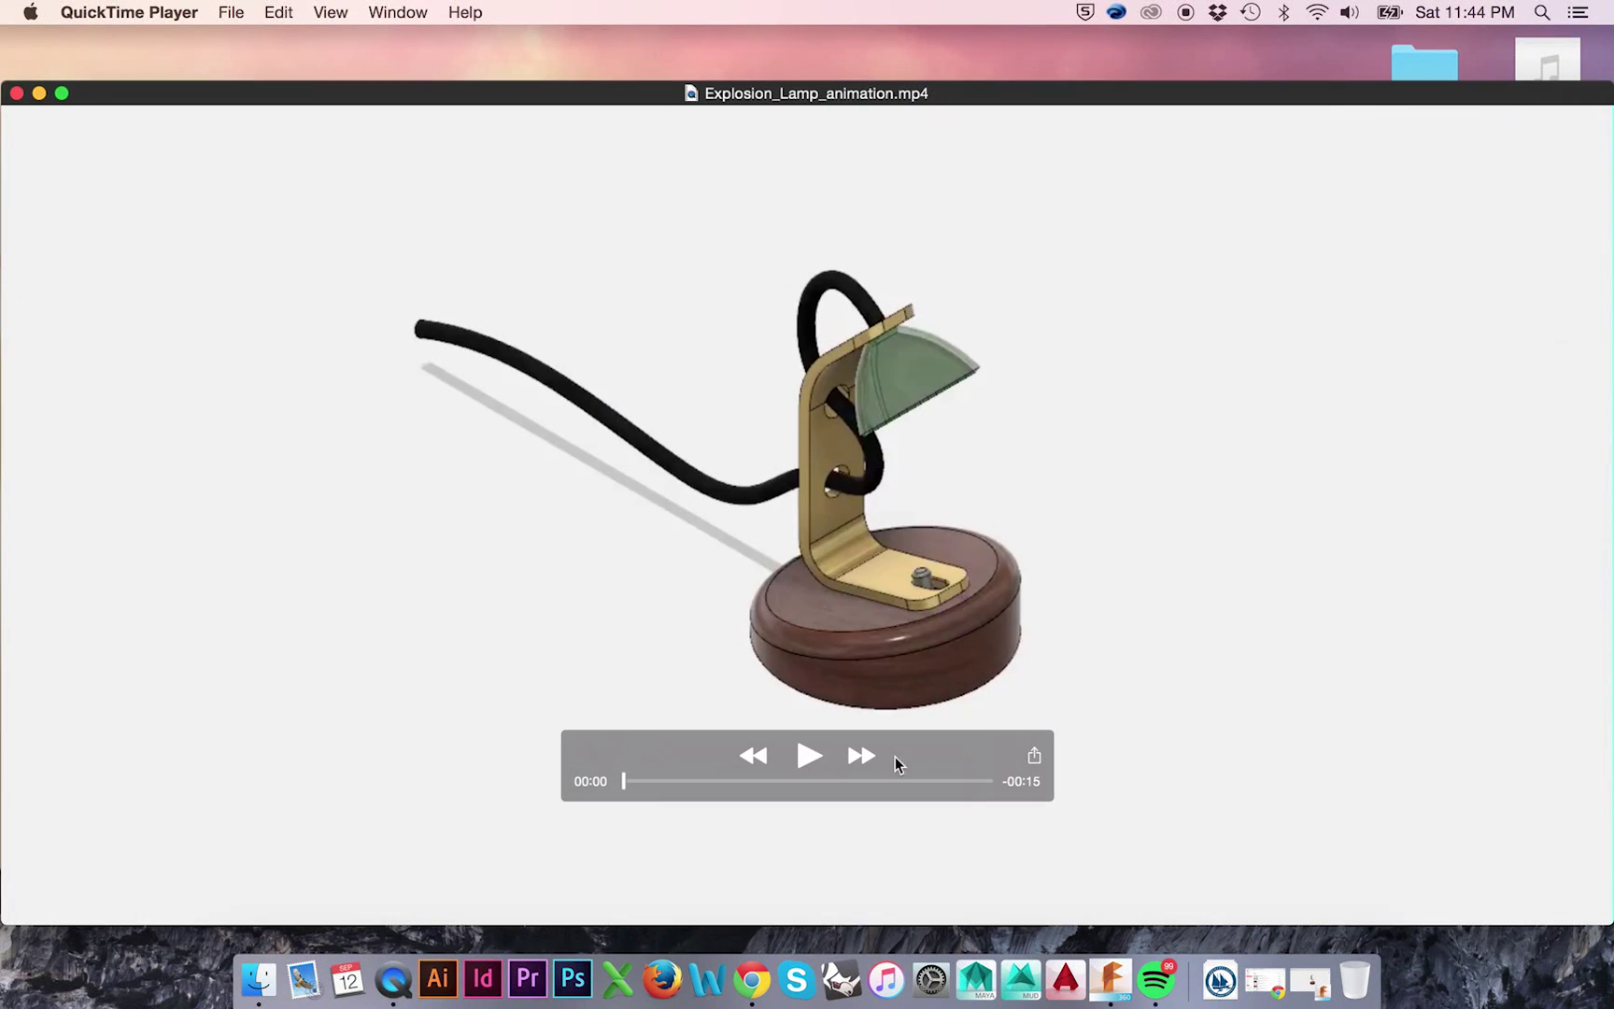
{"action": "left_click", "coordinate": [806, 757]}
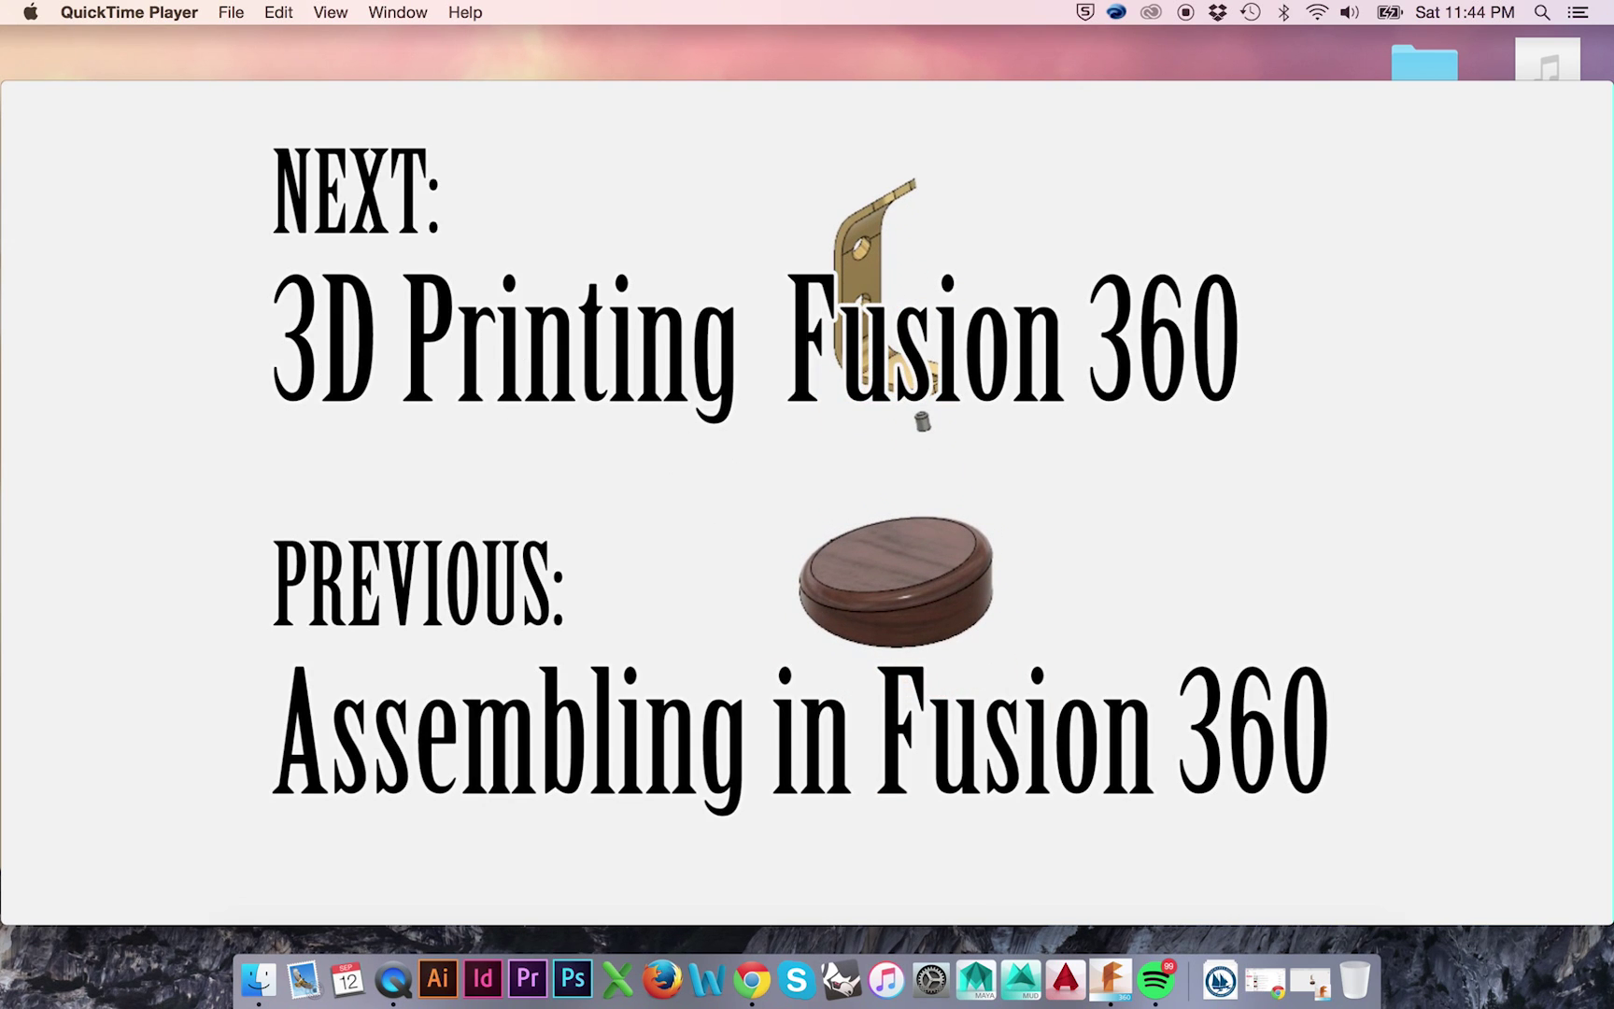
{"action": "mouse_move", "coordinate": [1311, 595]}
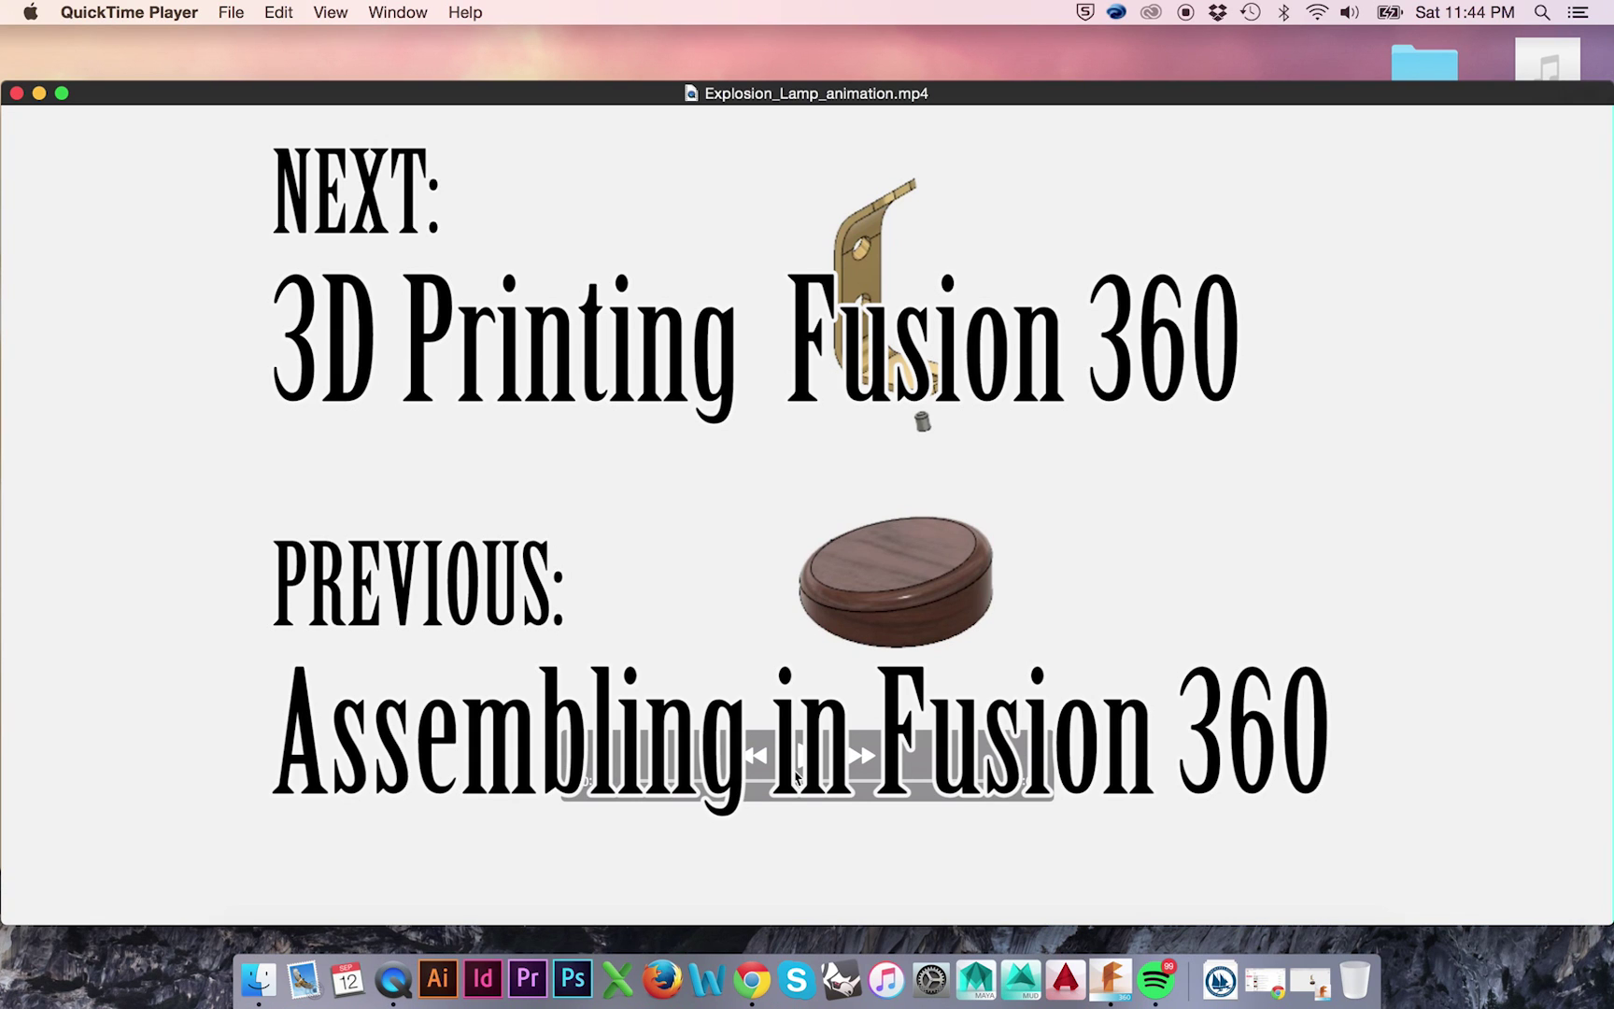
{"action": "left_click", "coordinate": [796, 775]}
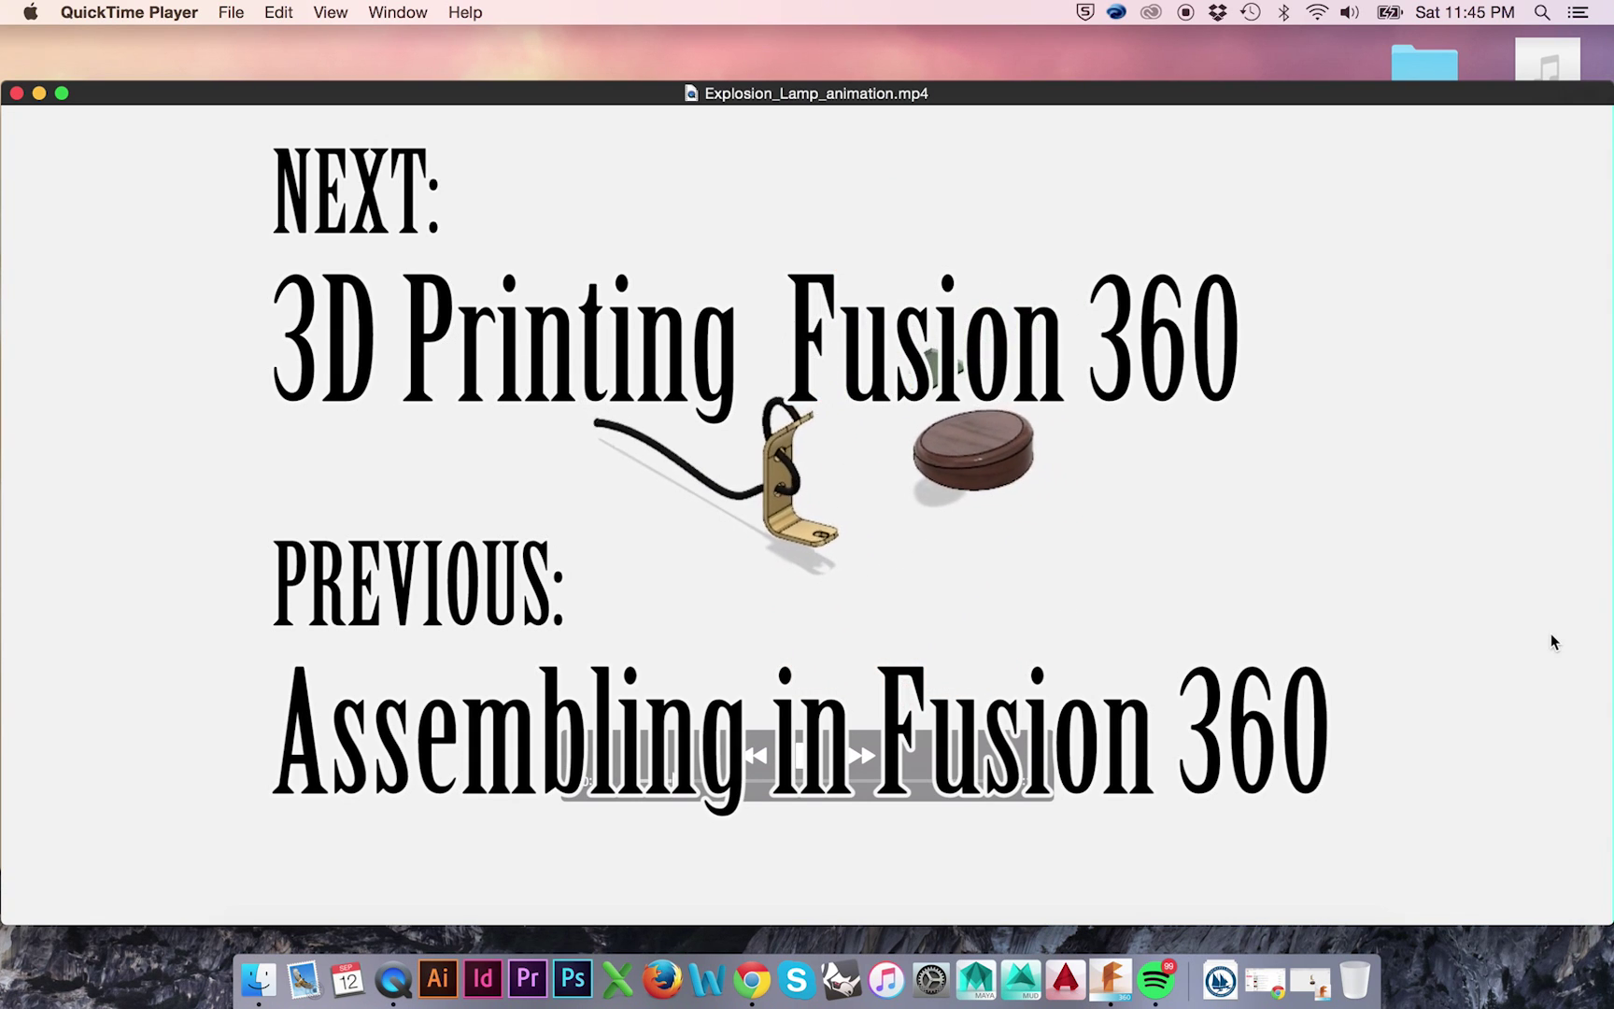